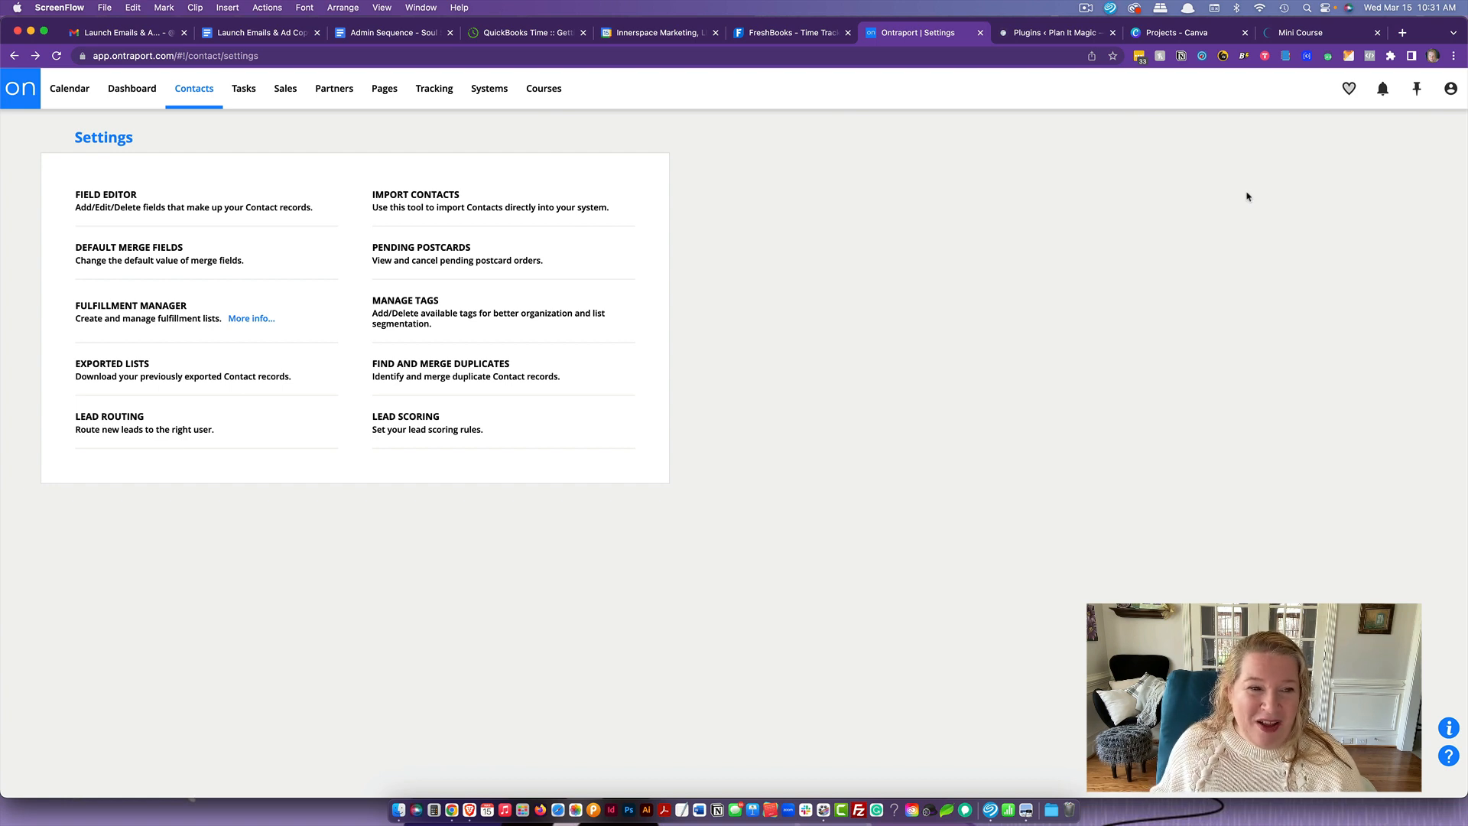
# - Open the contact field editor and start a new Contact Information field named "Last Engagement" in the first column
pyautogui.click(194, 91)
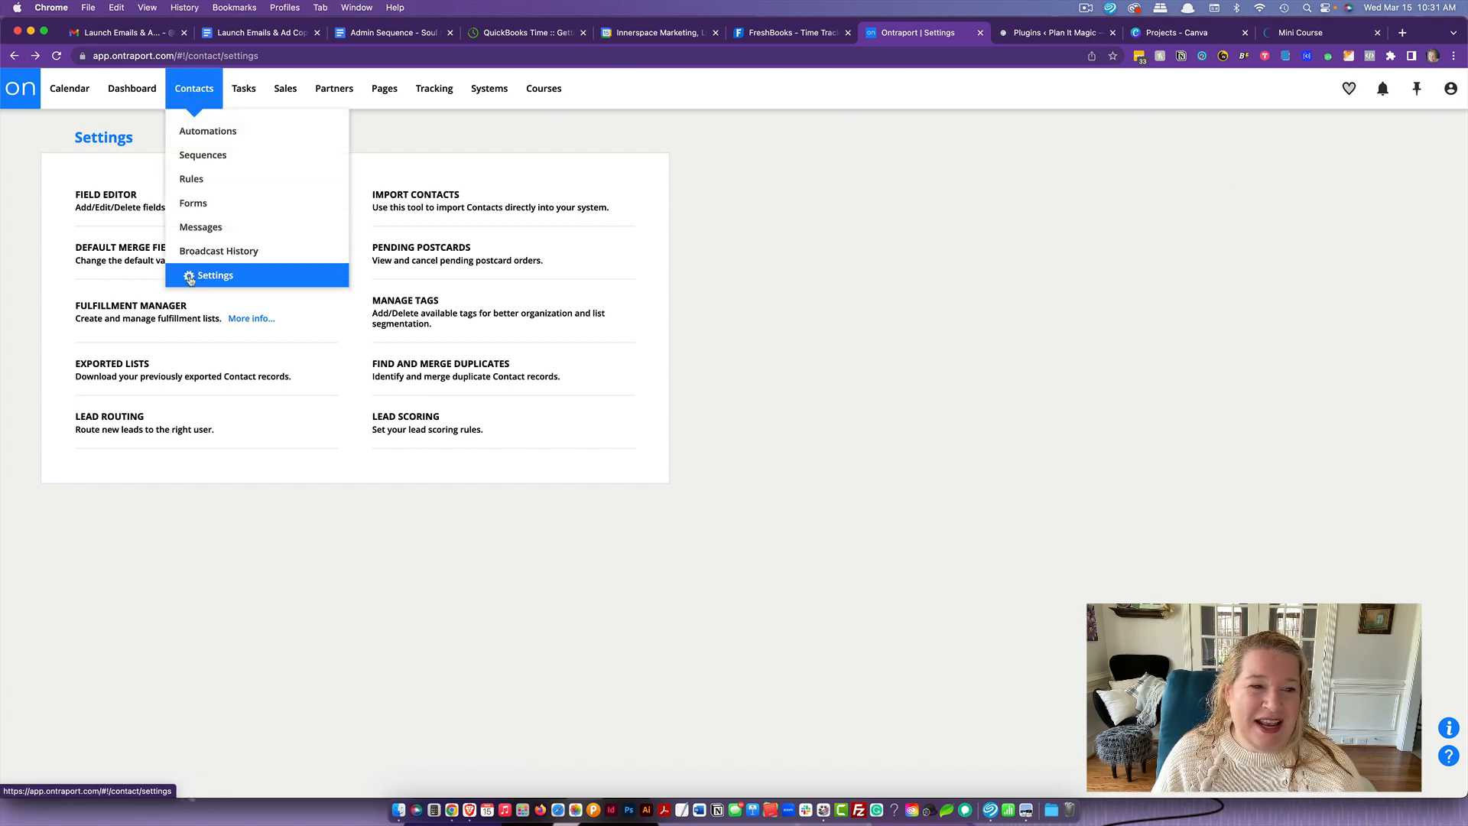
pyautogui.click(101, 196)
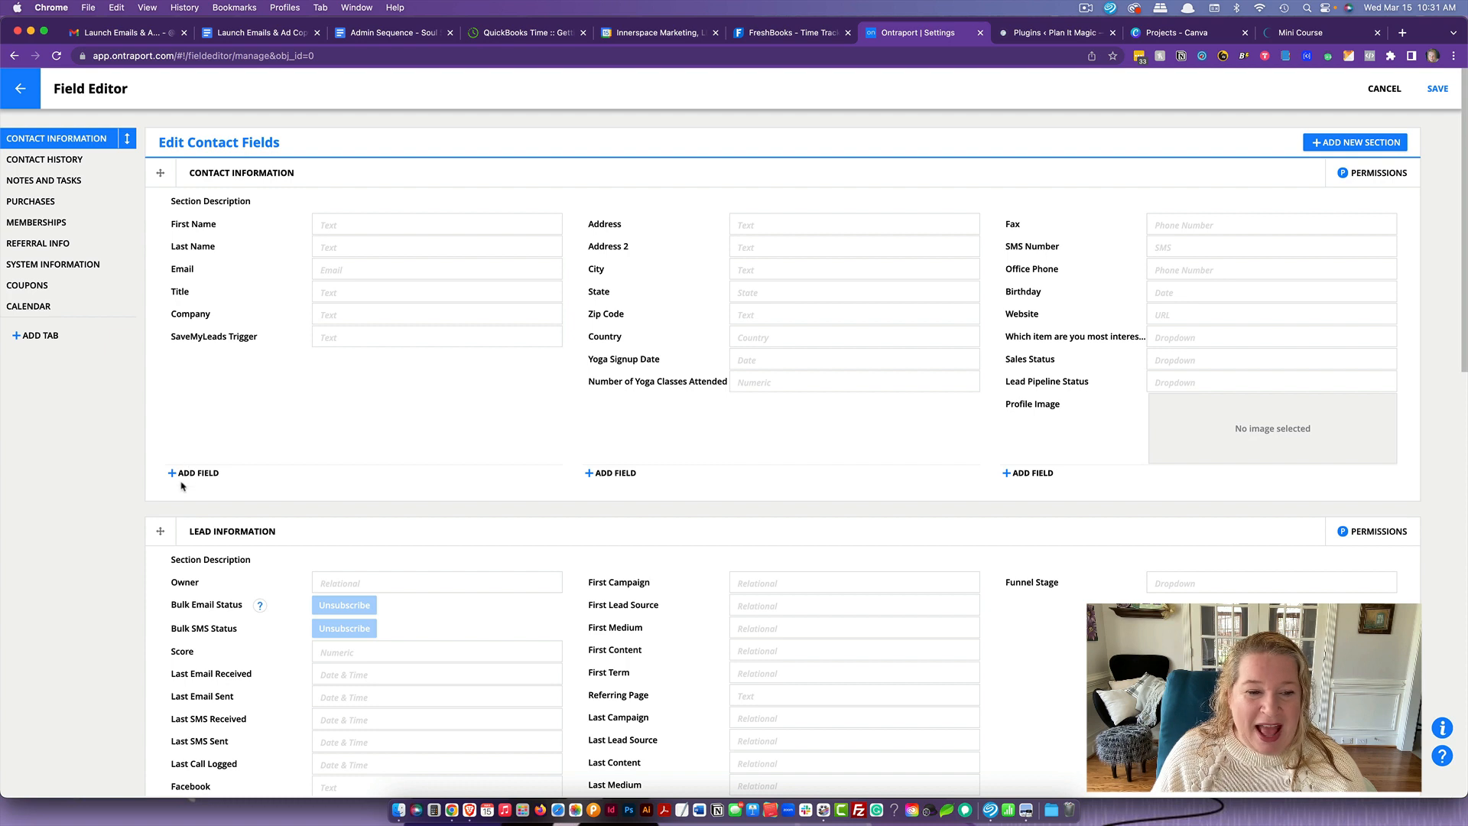
pyautogui.click(192, 473)
pyautogui.click(756, 286)
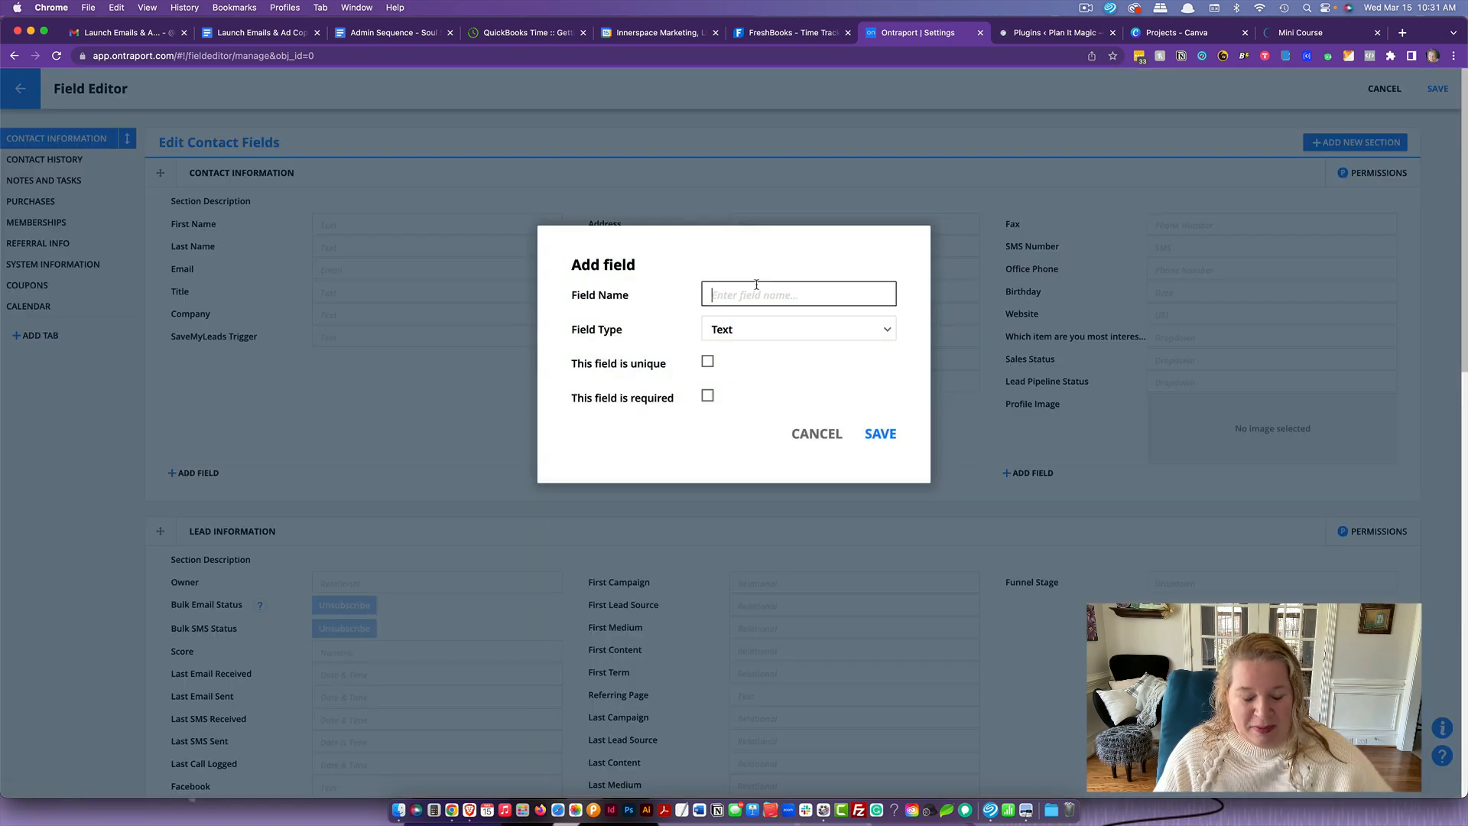
pyautogui.write('Last')
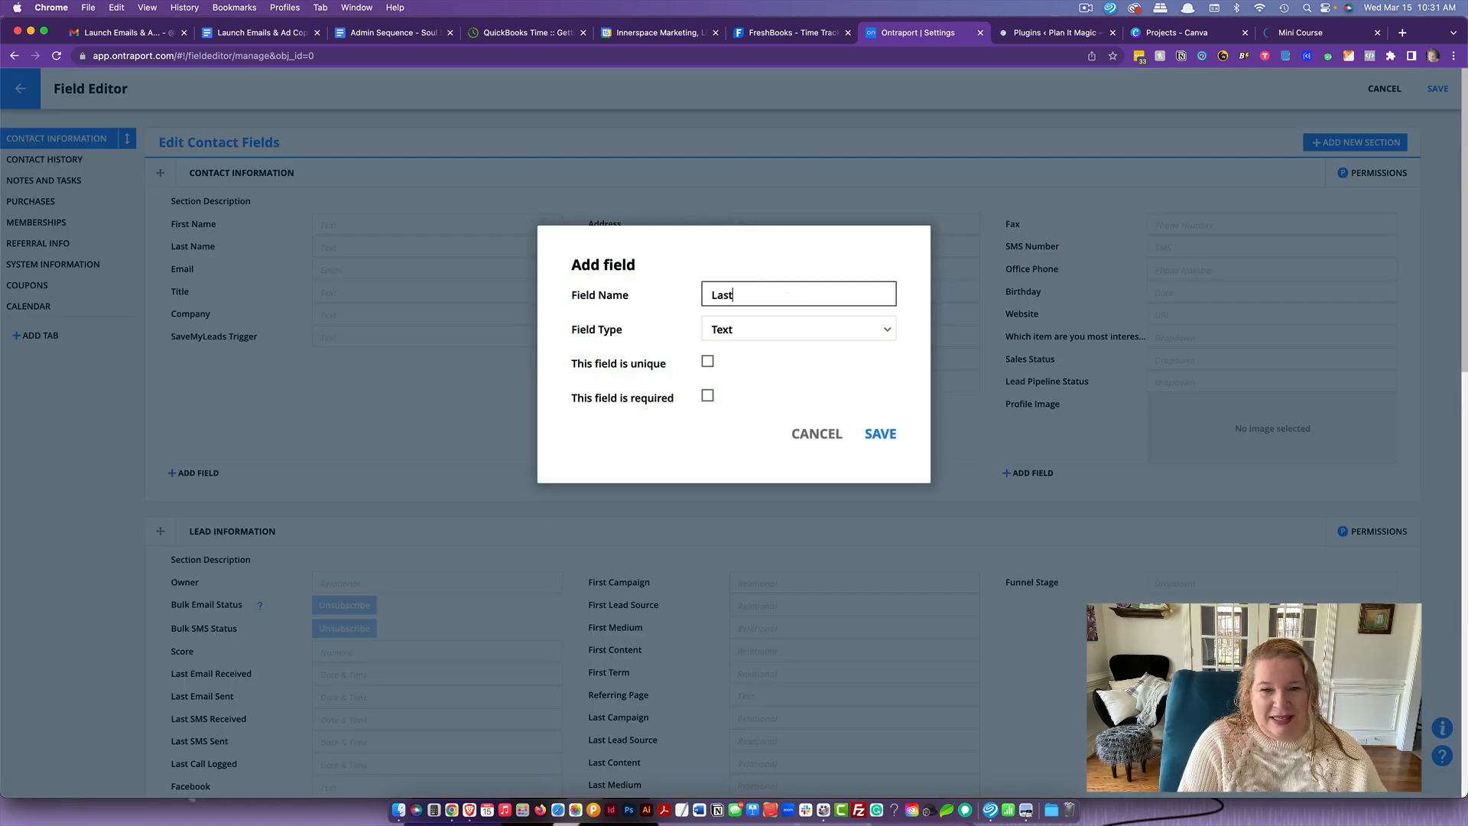
pyautogui.write(' Engagemn')
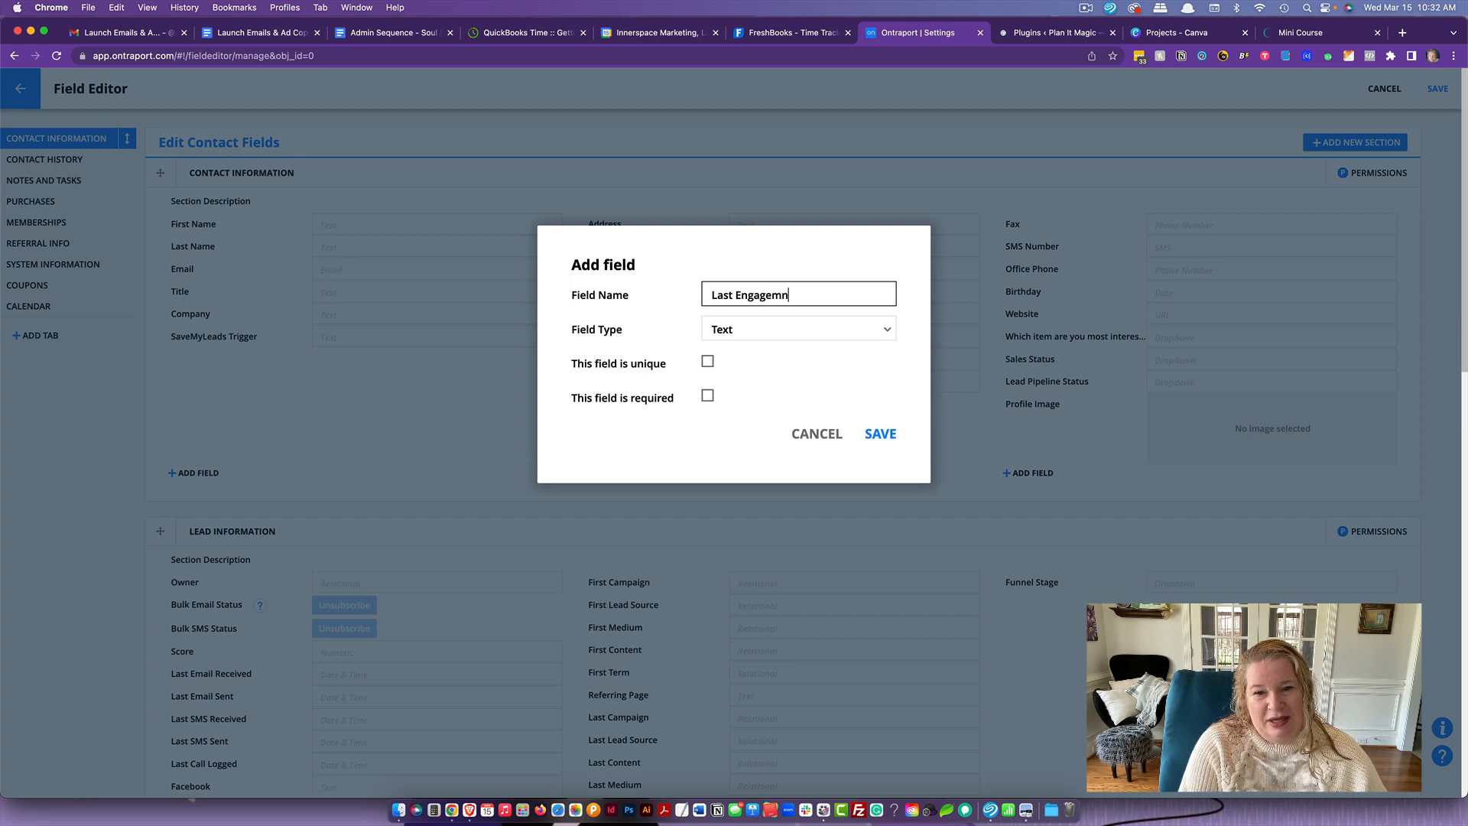
pyautogui.press('BackSpace')
pyautogui.write('ent')
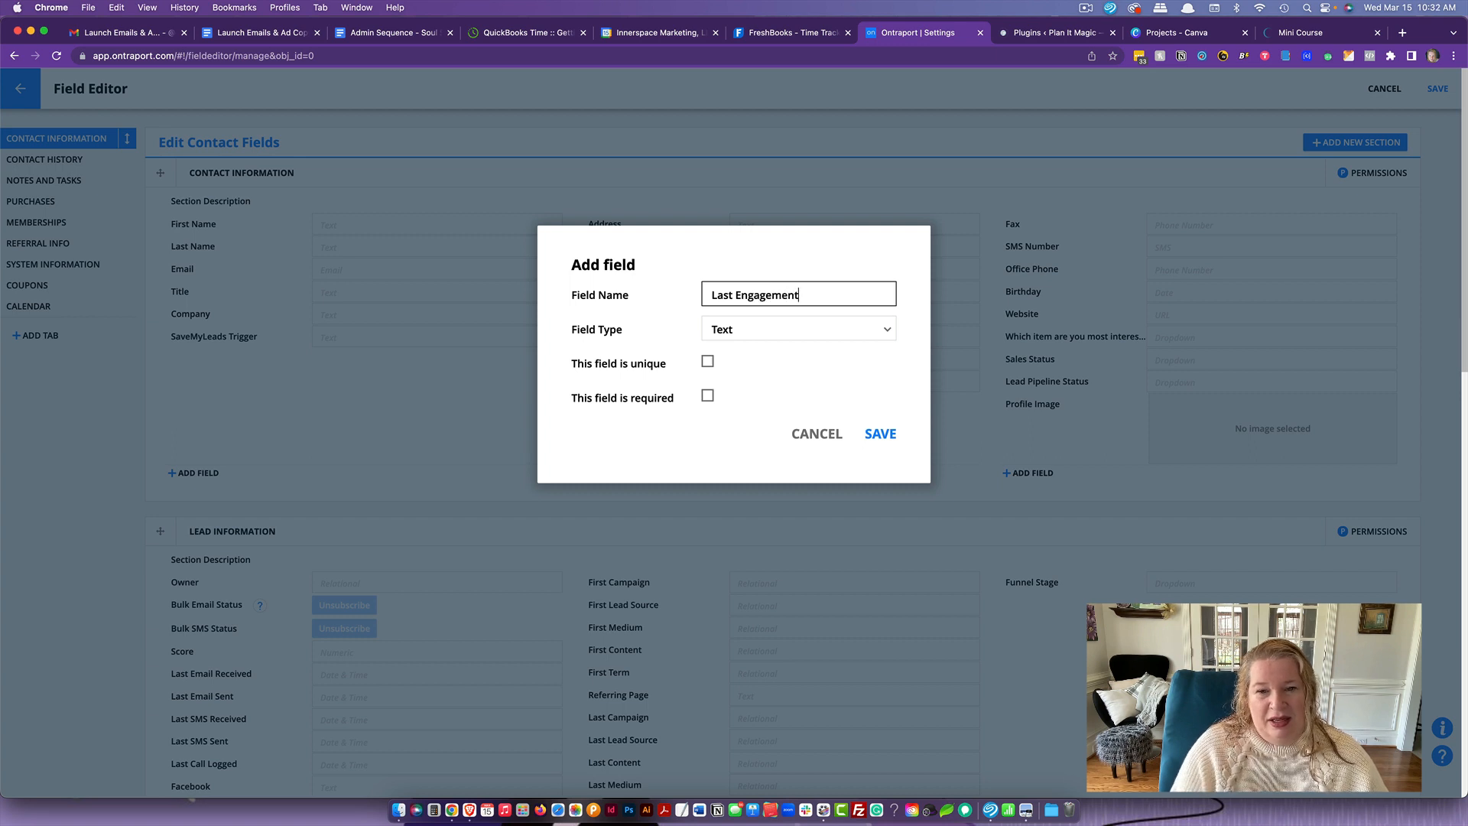
# - Set the Last Engagement field's type to Date, then save the new field and the contact field changes
pyautogui.click(765, 327)
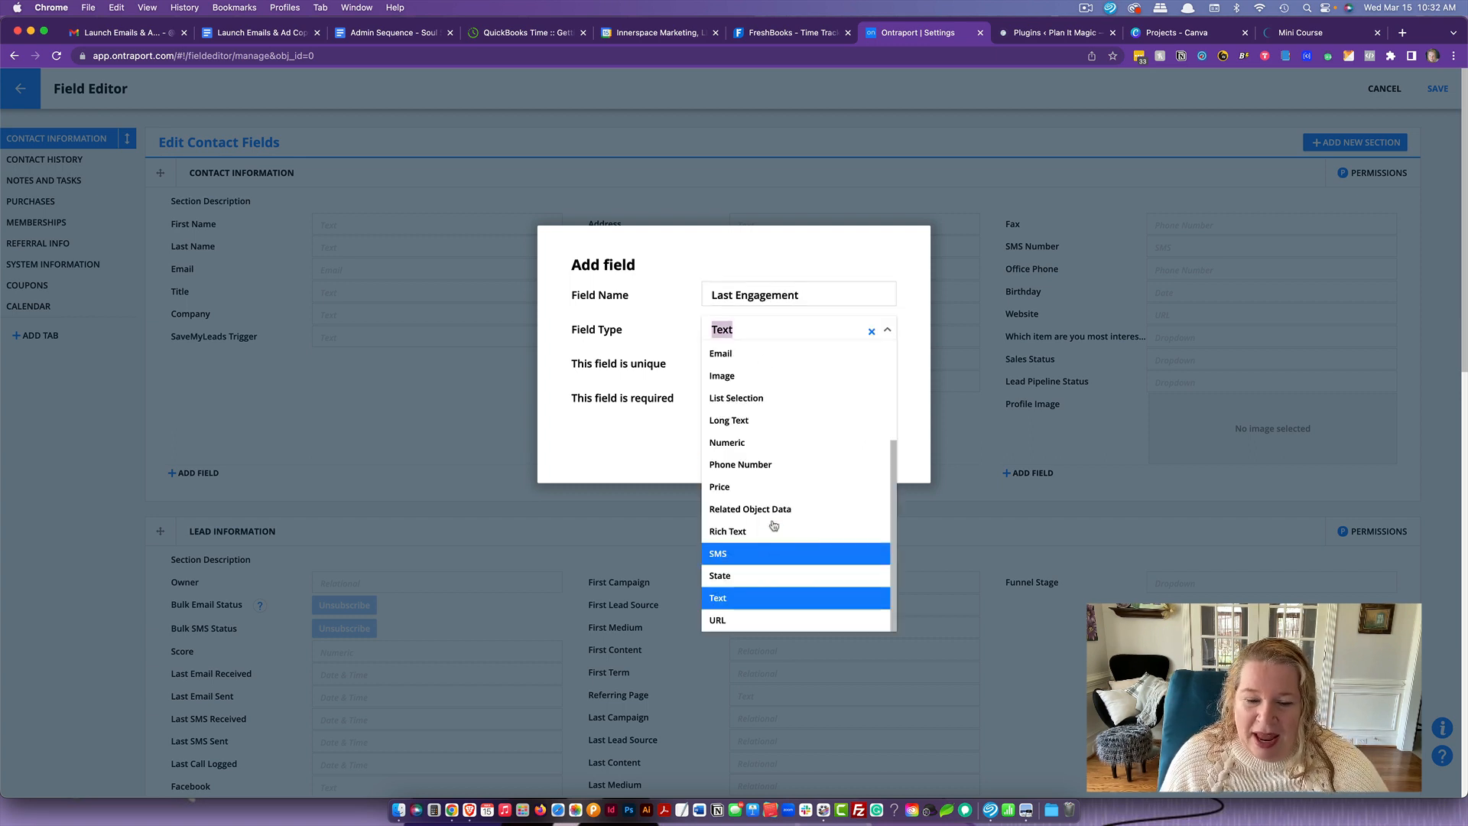
pyautogui.scroll(5, 774, 516)
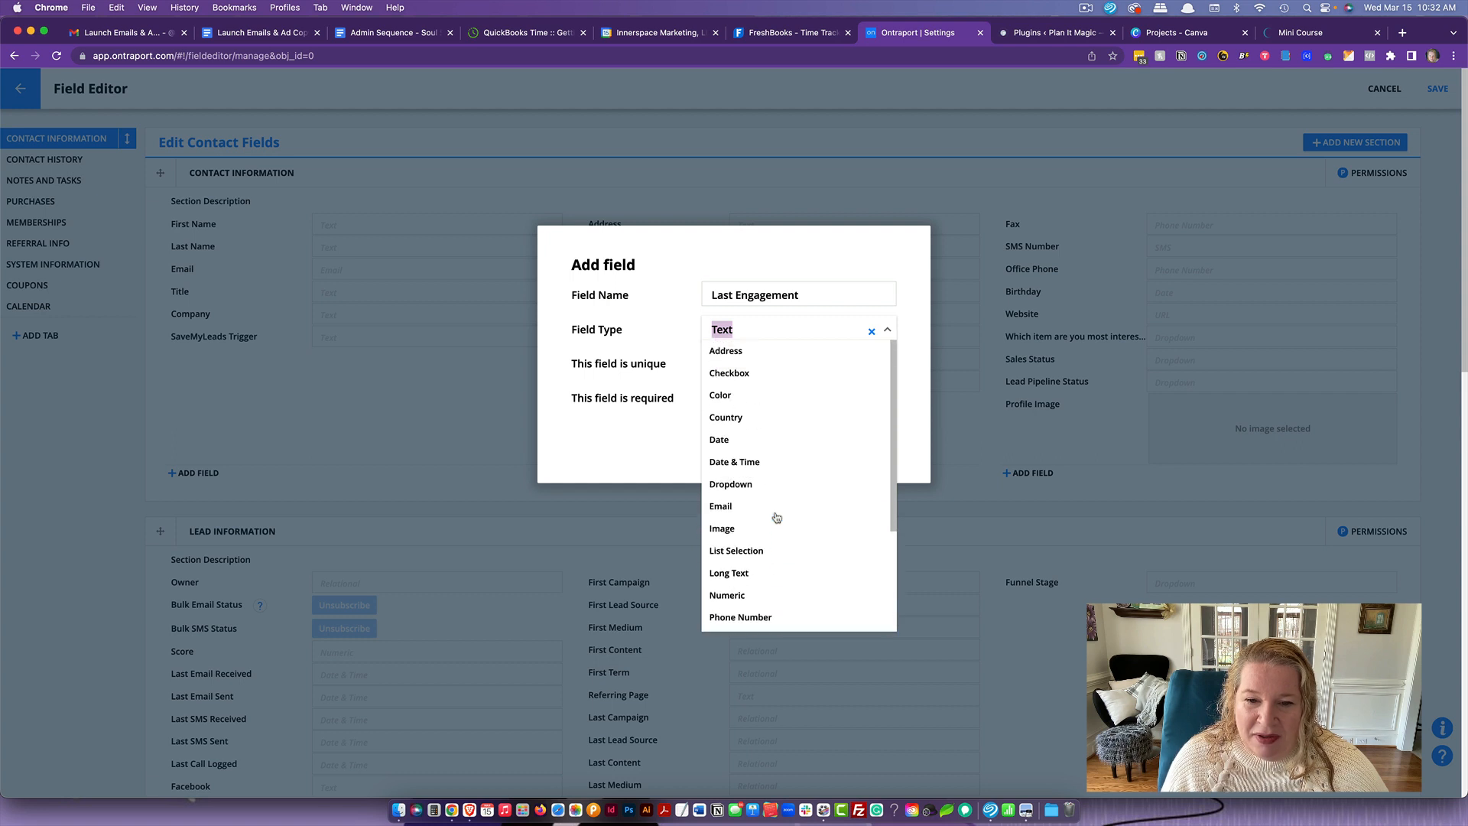
pyautogui.click(760, 439)
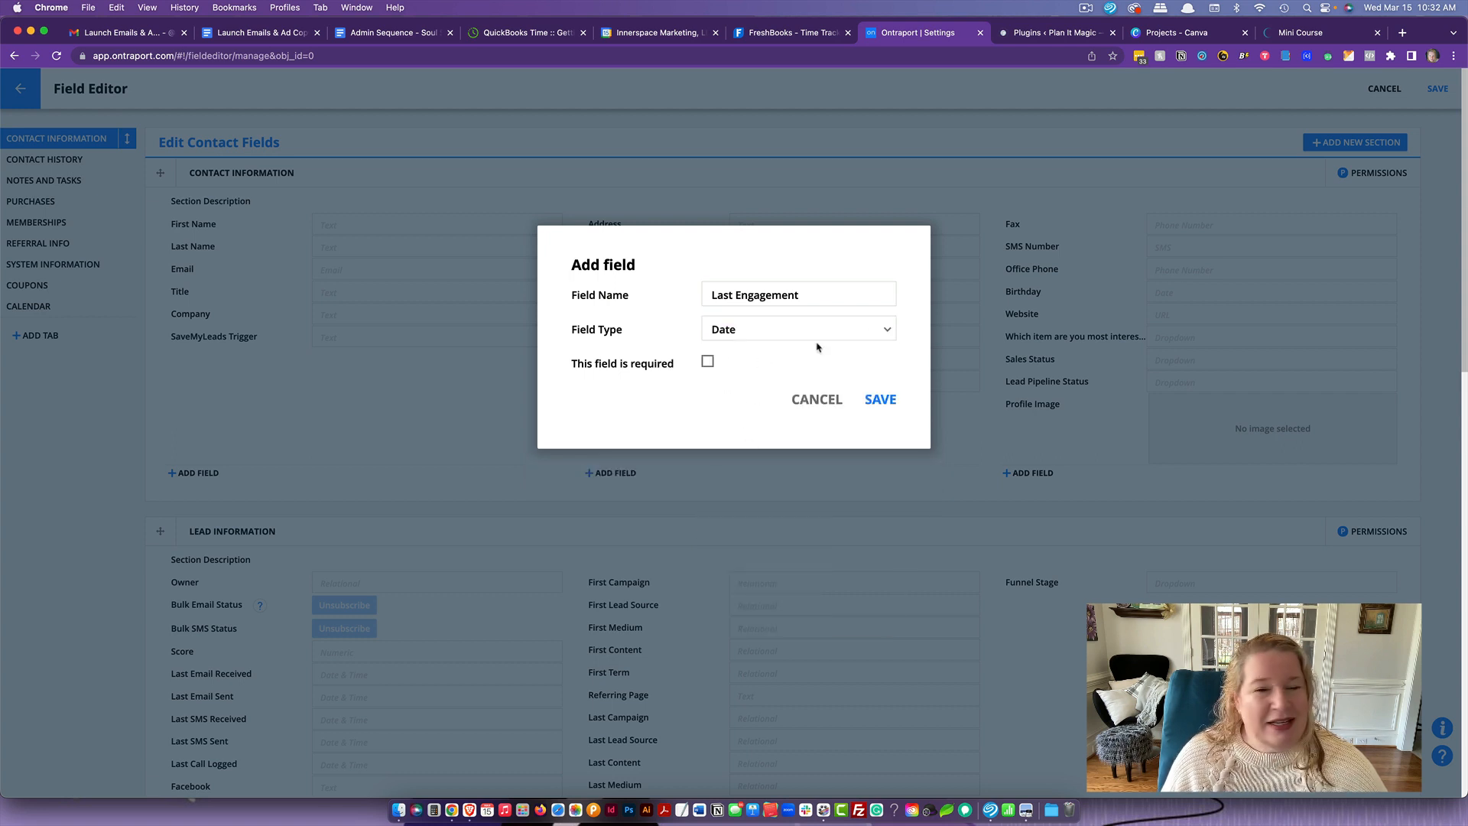
pyautogui.click(878, 399)
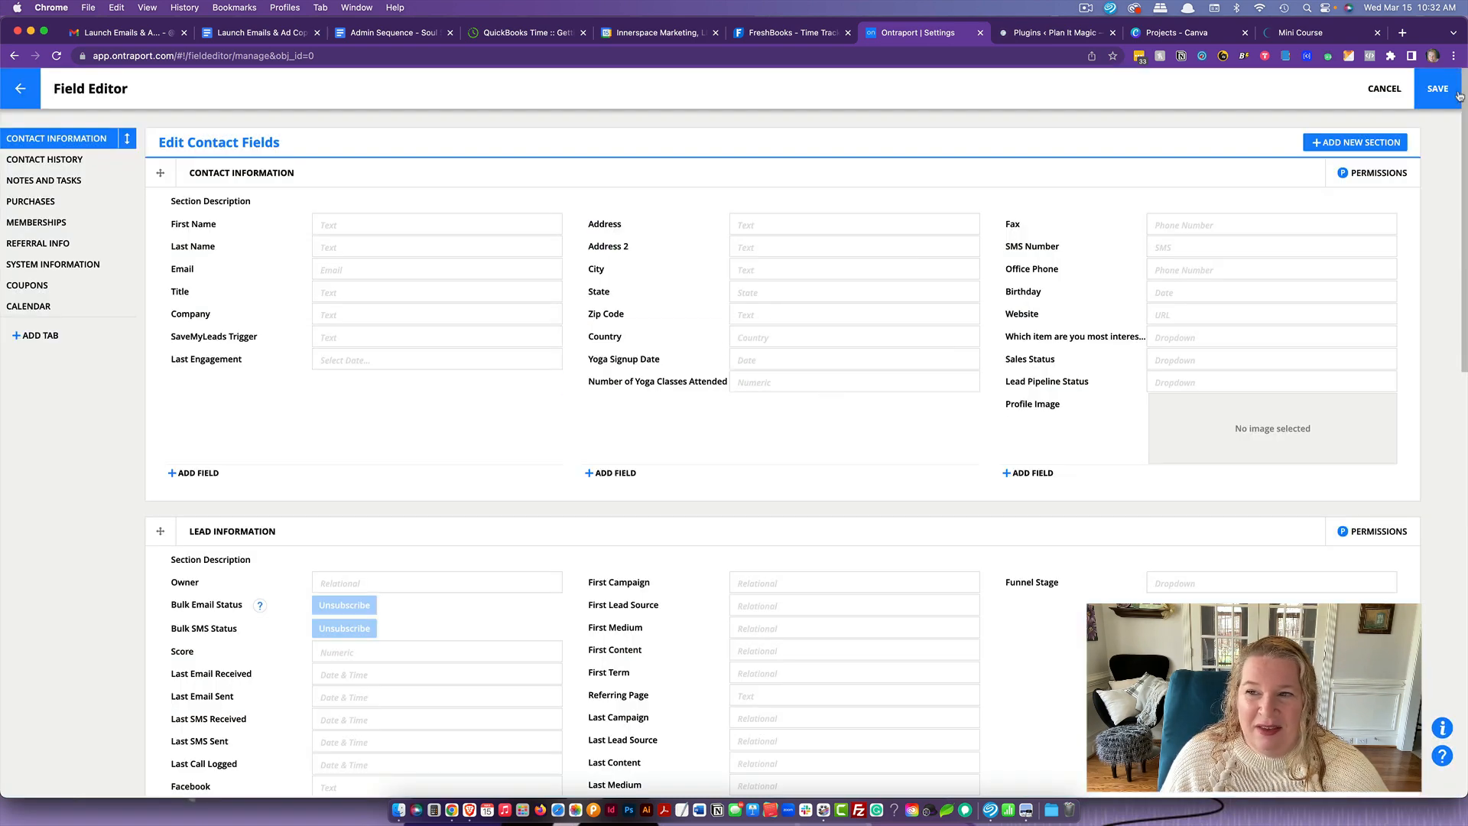
pyautogui.click(1458, 93)
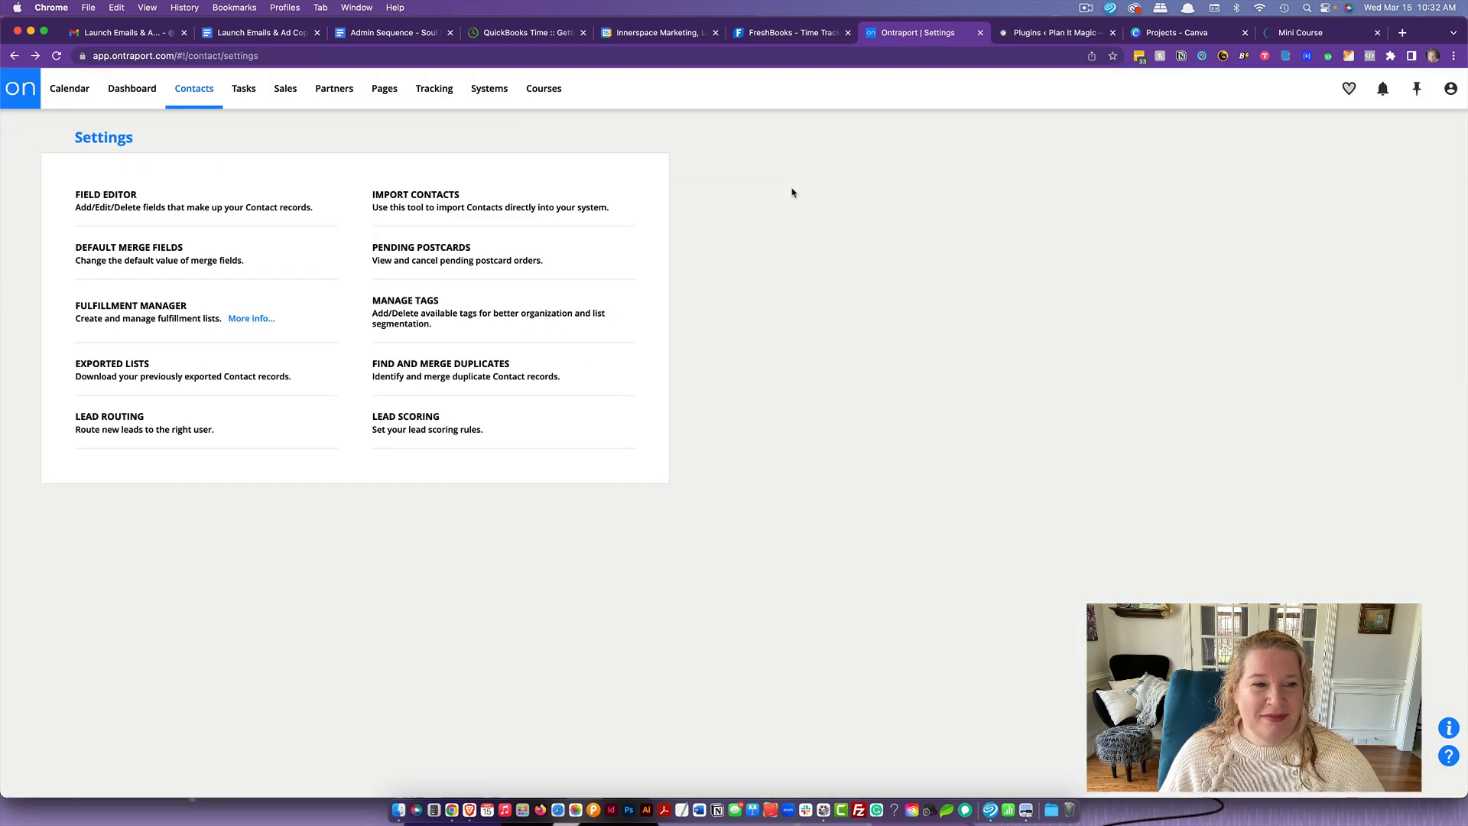
# - Create a new contact automation from scratch
pyautogui.moveTo(194, 91)
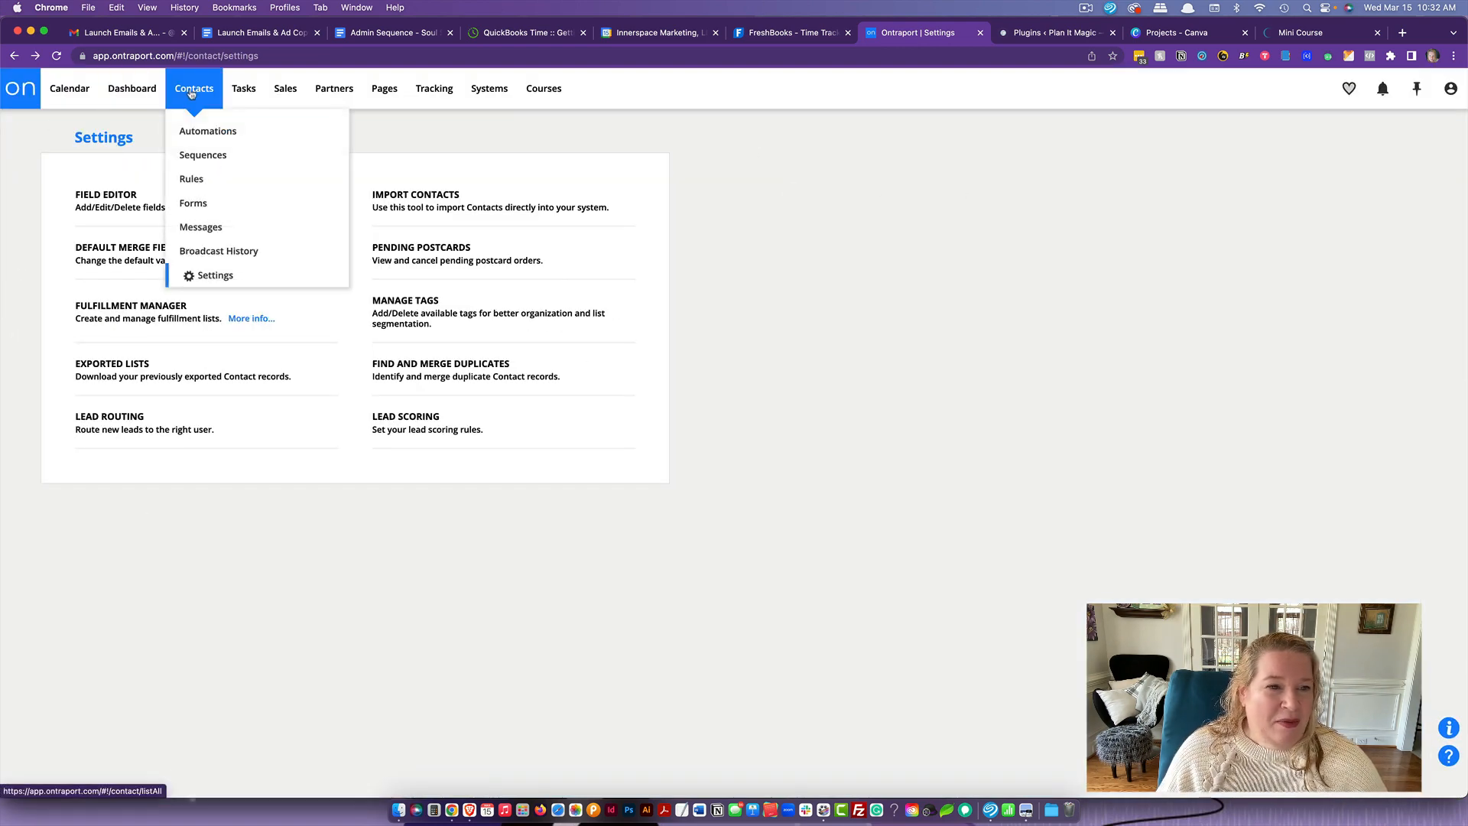
pyautogui.click(203, 133)
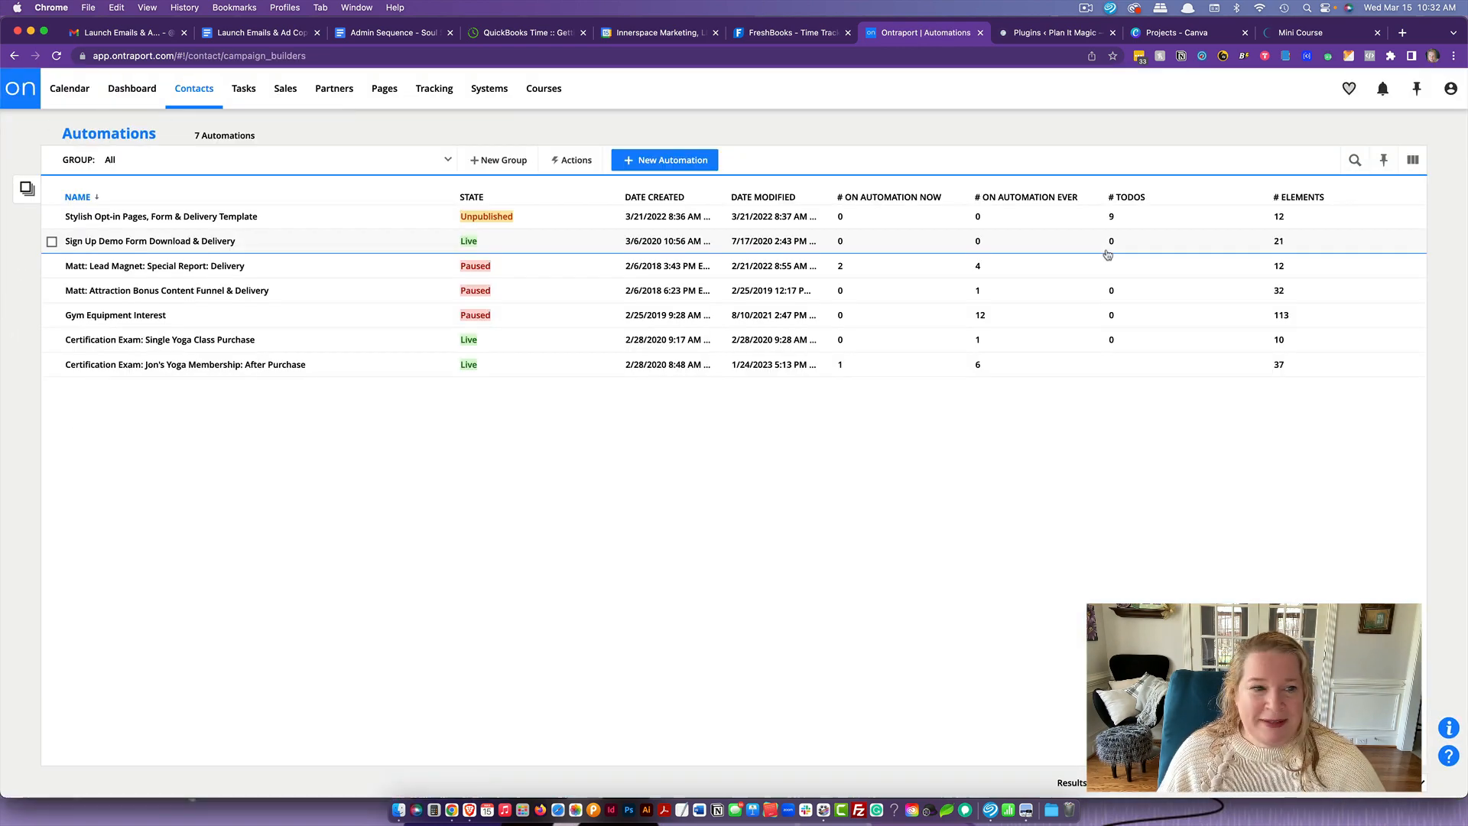
pyautogui.click(665, 160)
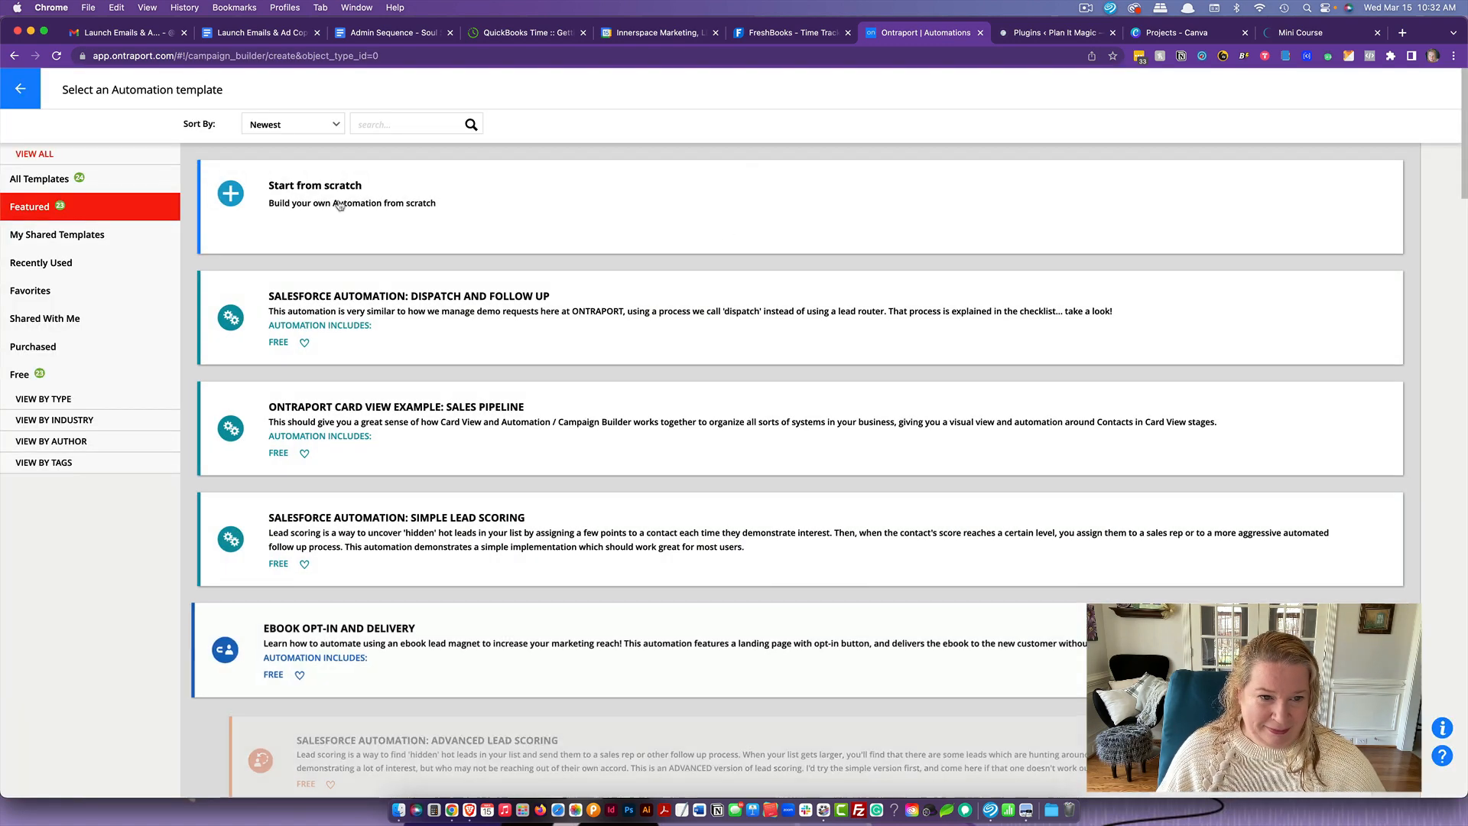
pyautogui.click(741, 217)
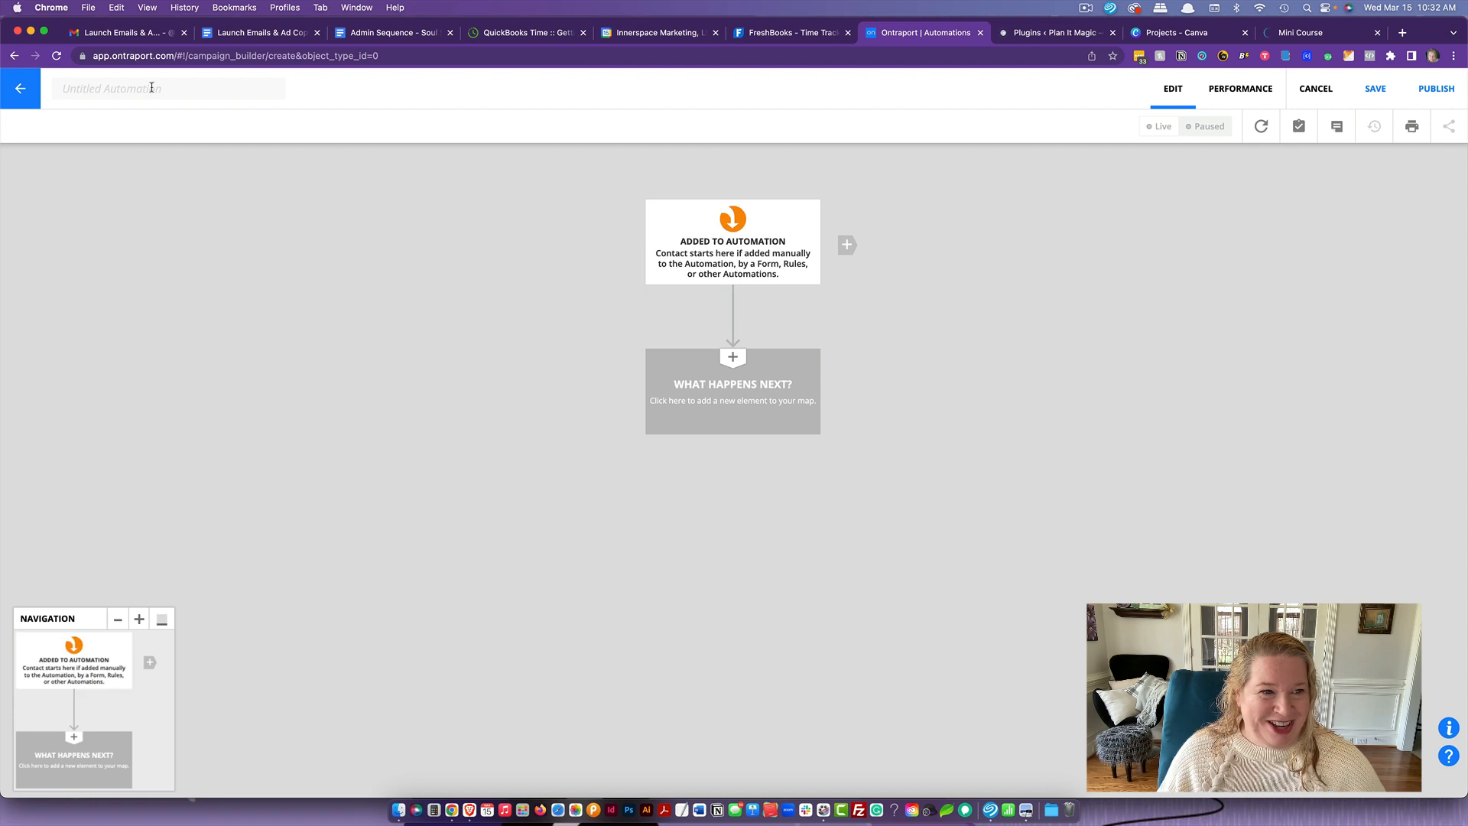
# - Name the automation "Reporting: Last Engagement Tracker"
pyautogui.write('R')
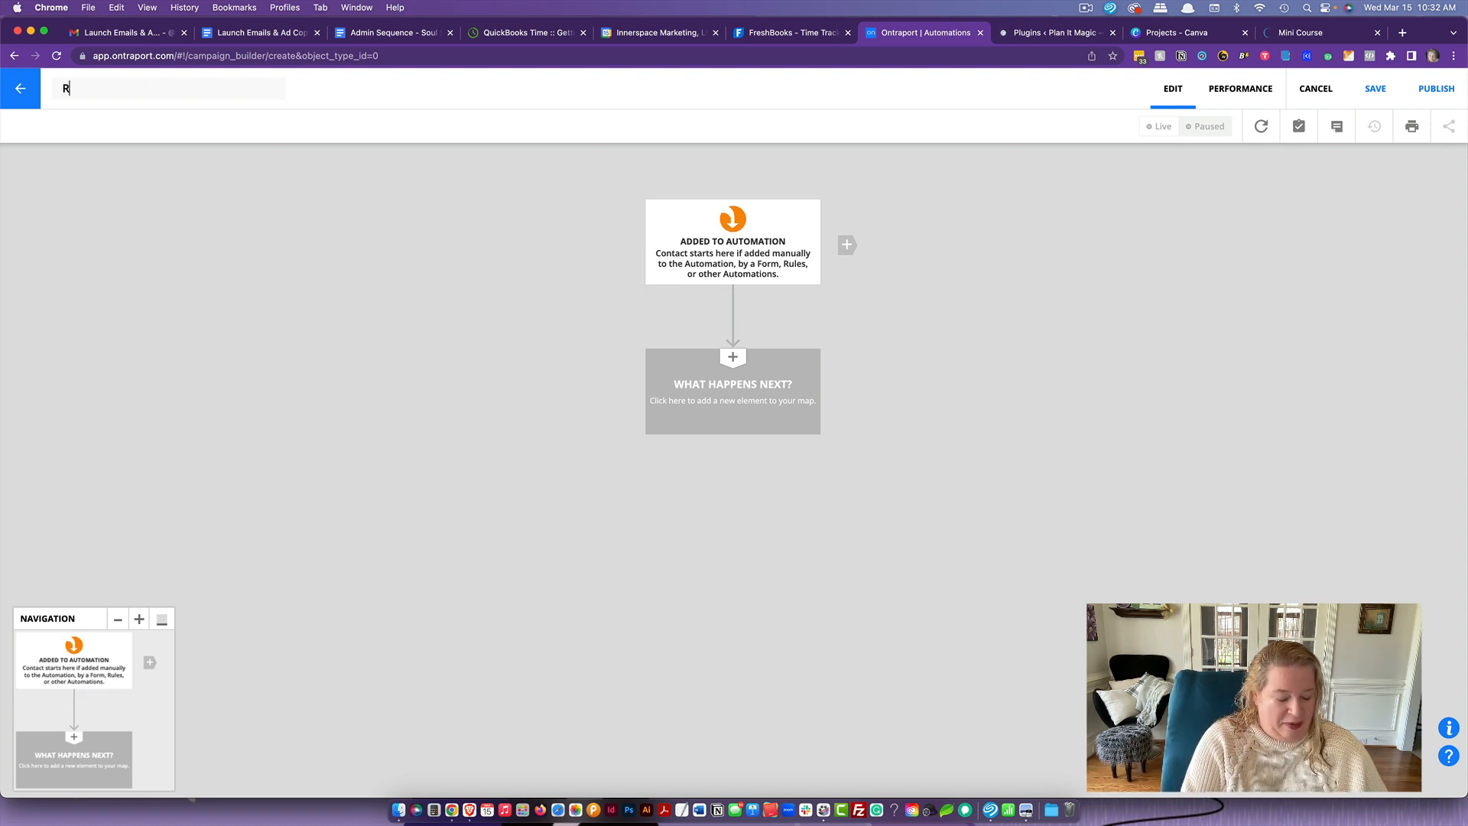
pyautogui.write('eporting: ')
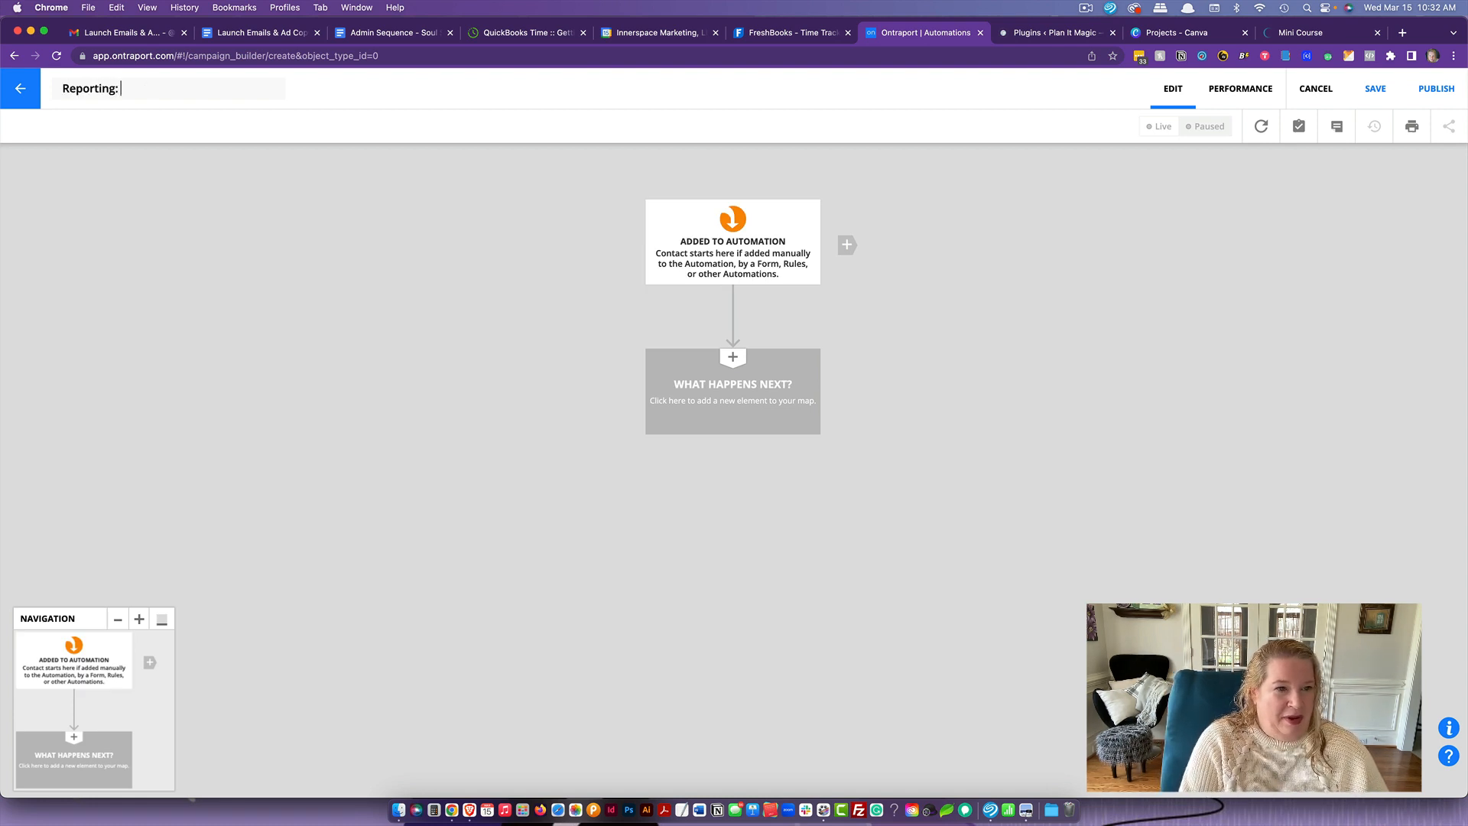
pyautogui.write('Last E')
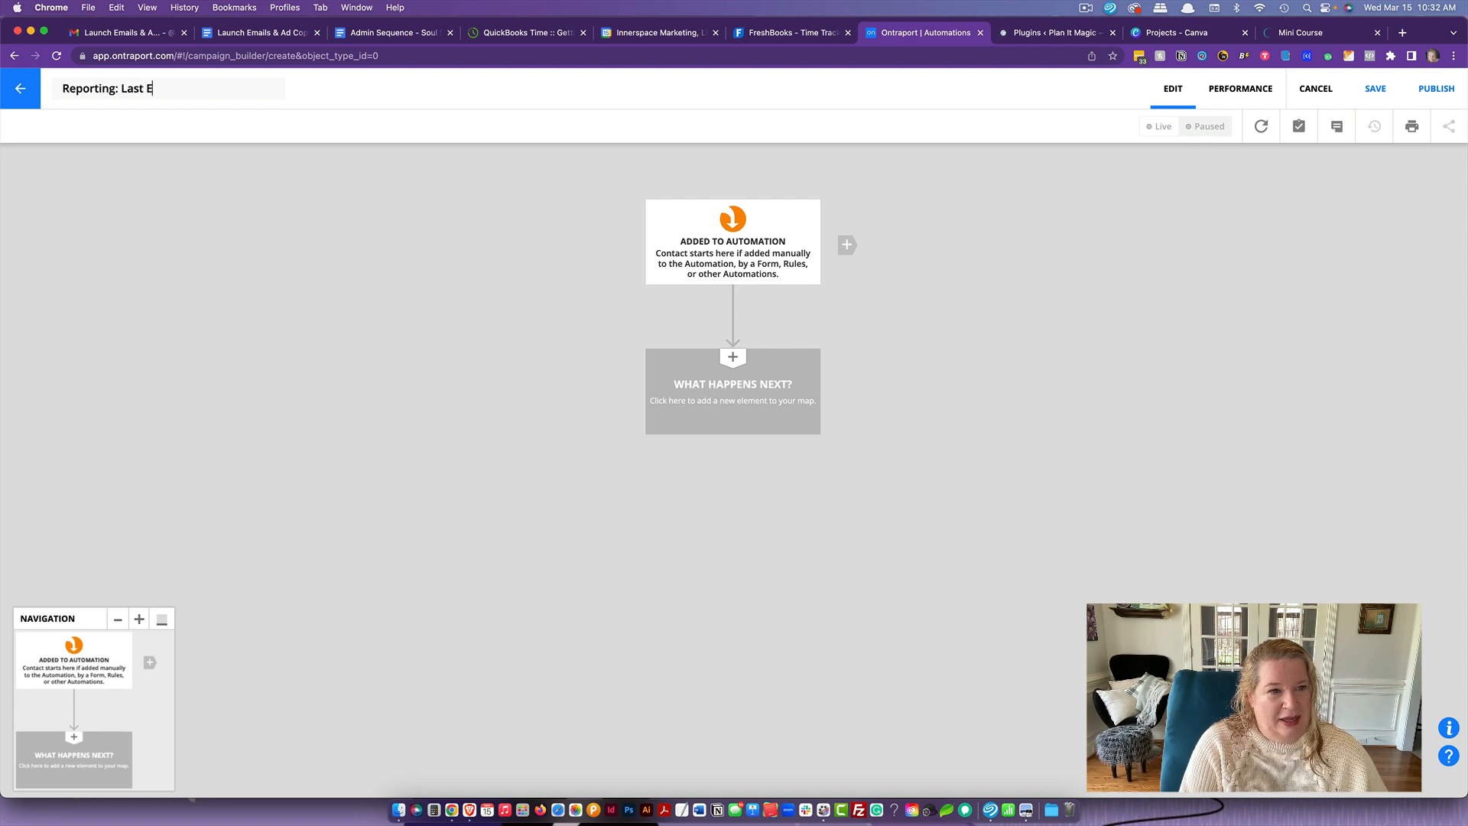
pyautogui.write('ngagem')
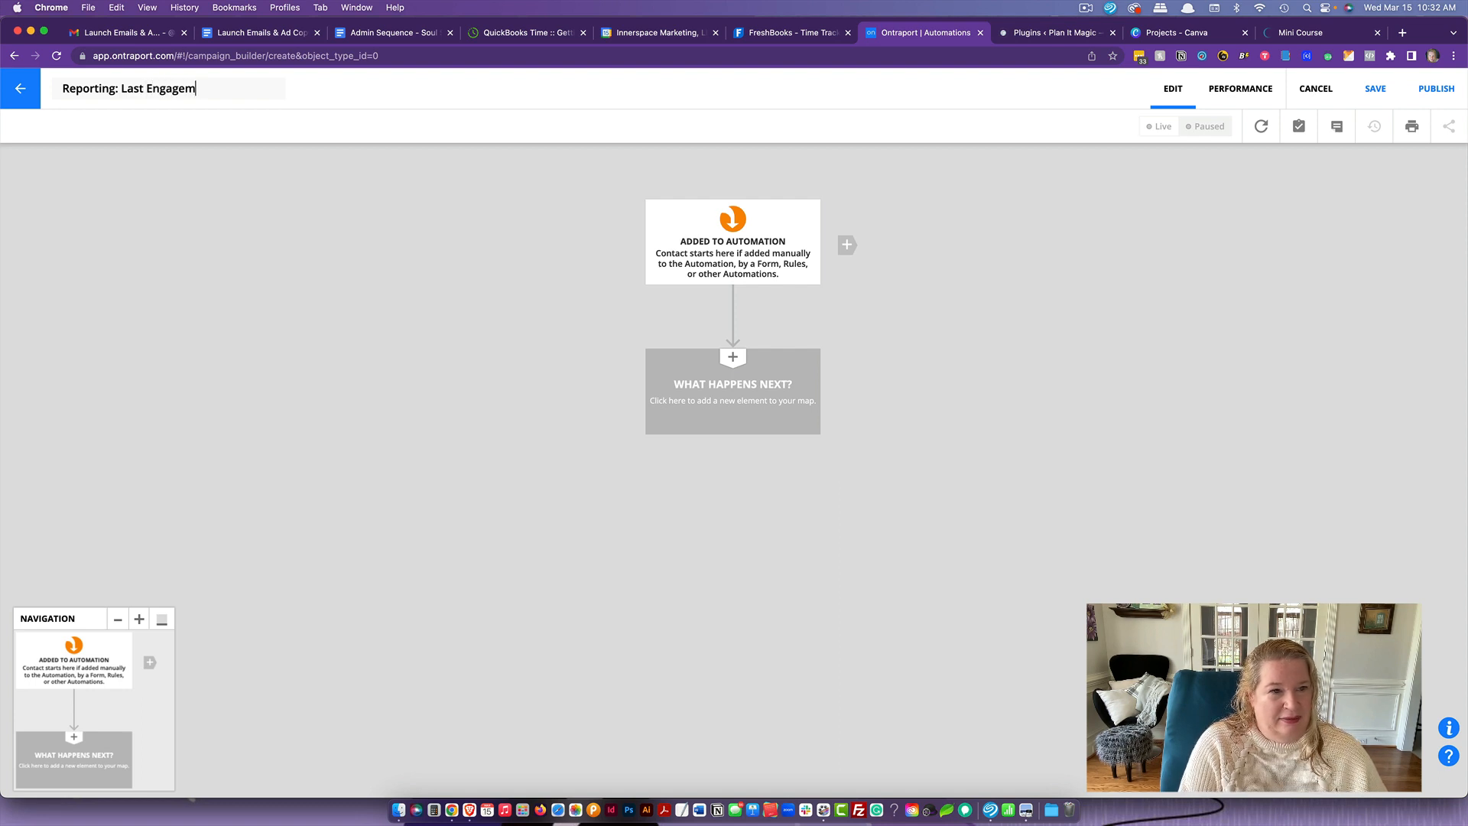
pyautogui.write('ent Tracker')
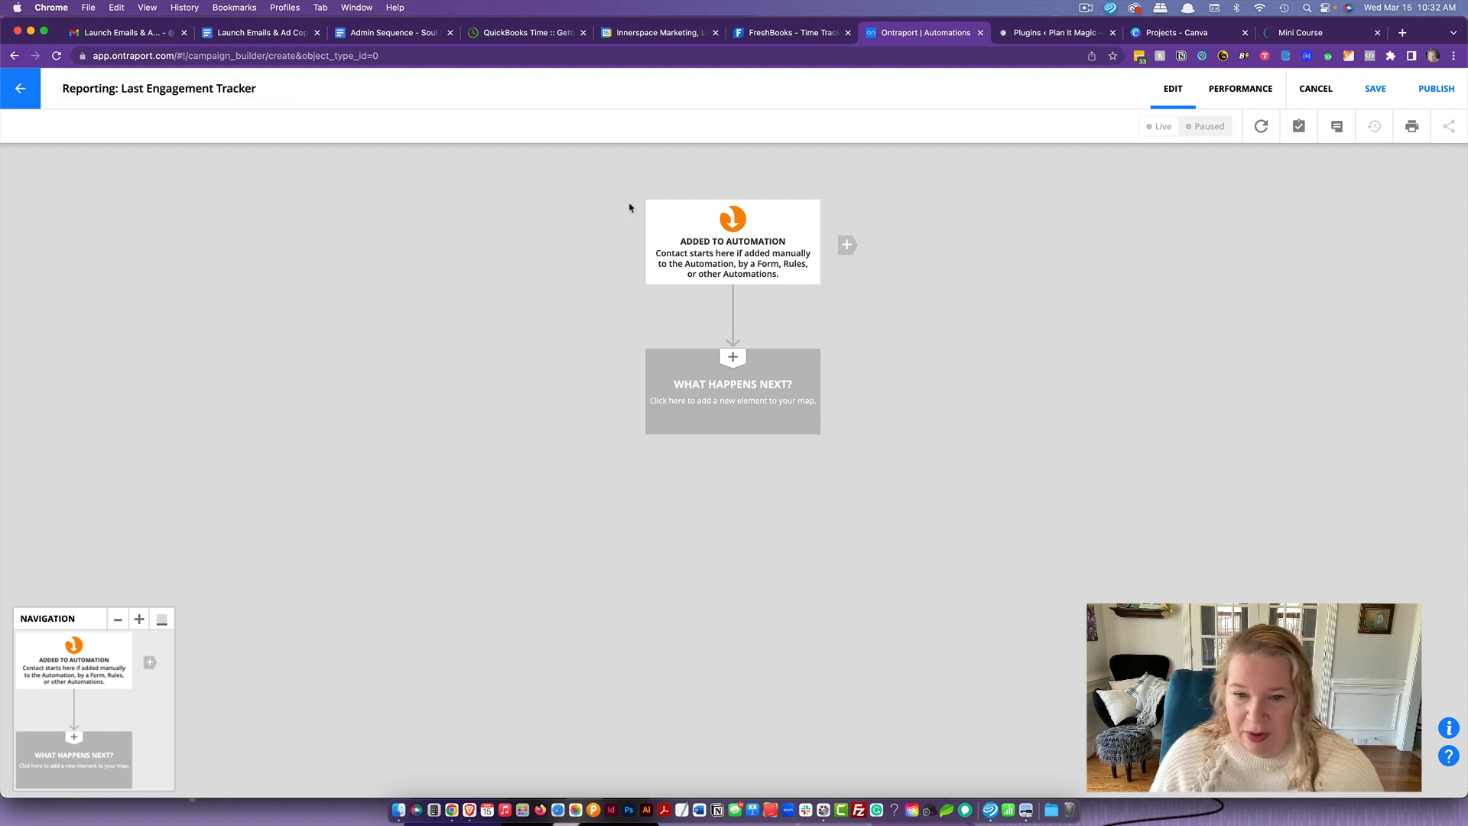
# - Add a "Contact is created" trigger beside the Added to Automation start element
pyautogui.click(856, 246)
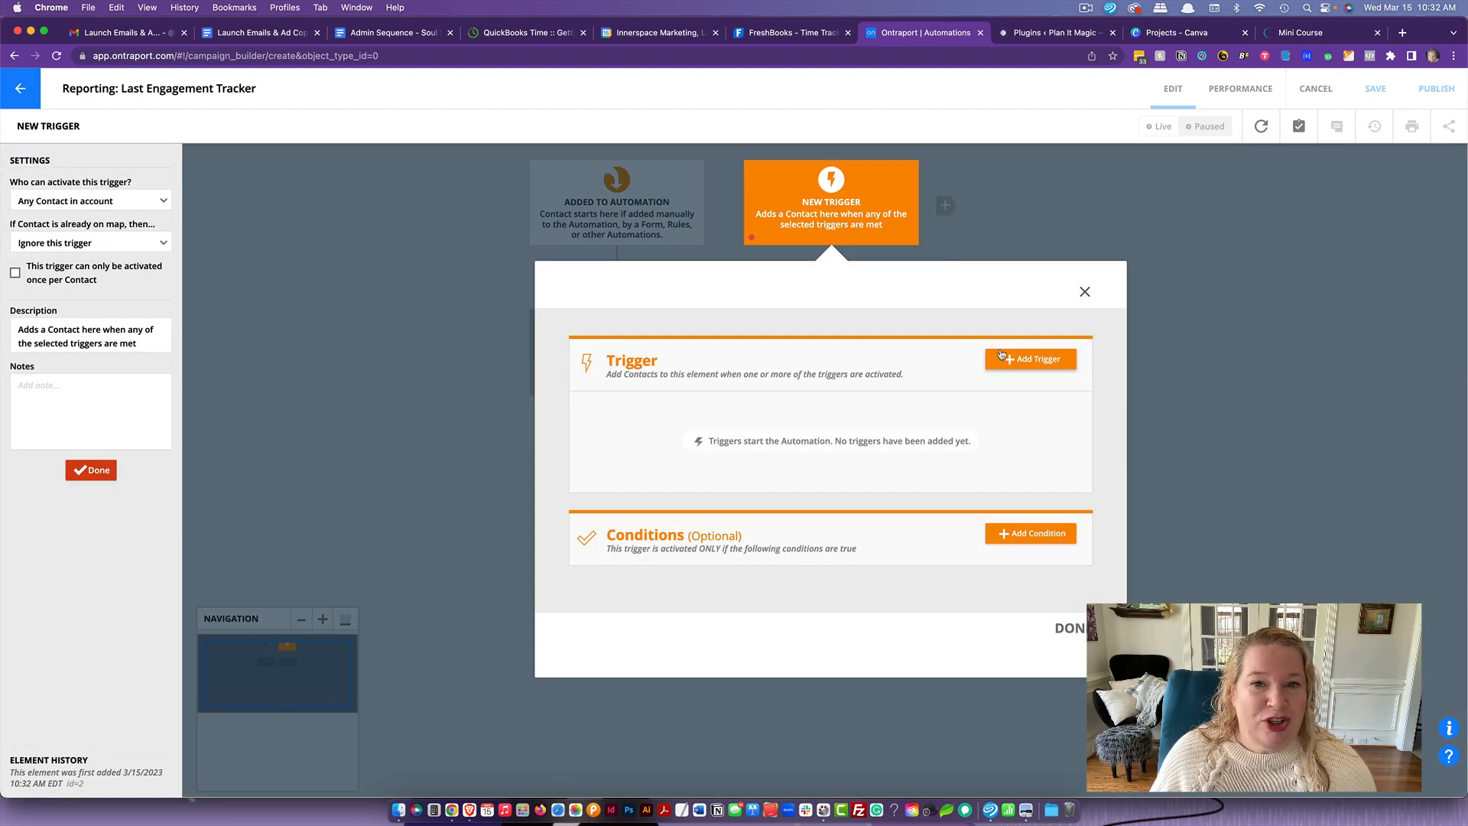
pyautogui.click(1021, 364)
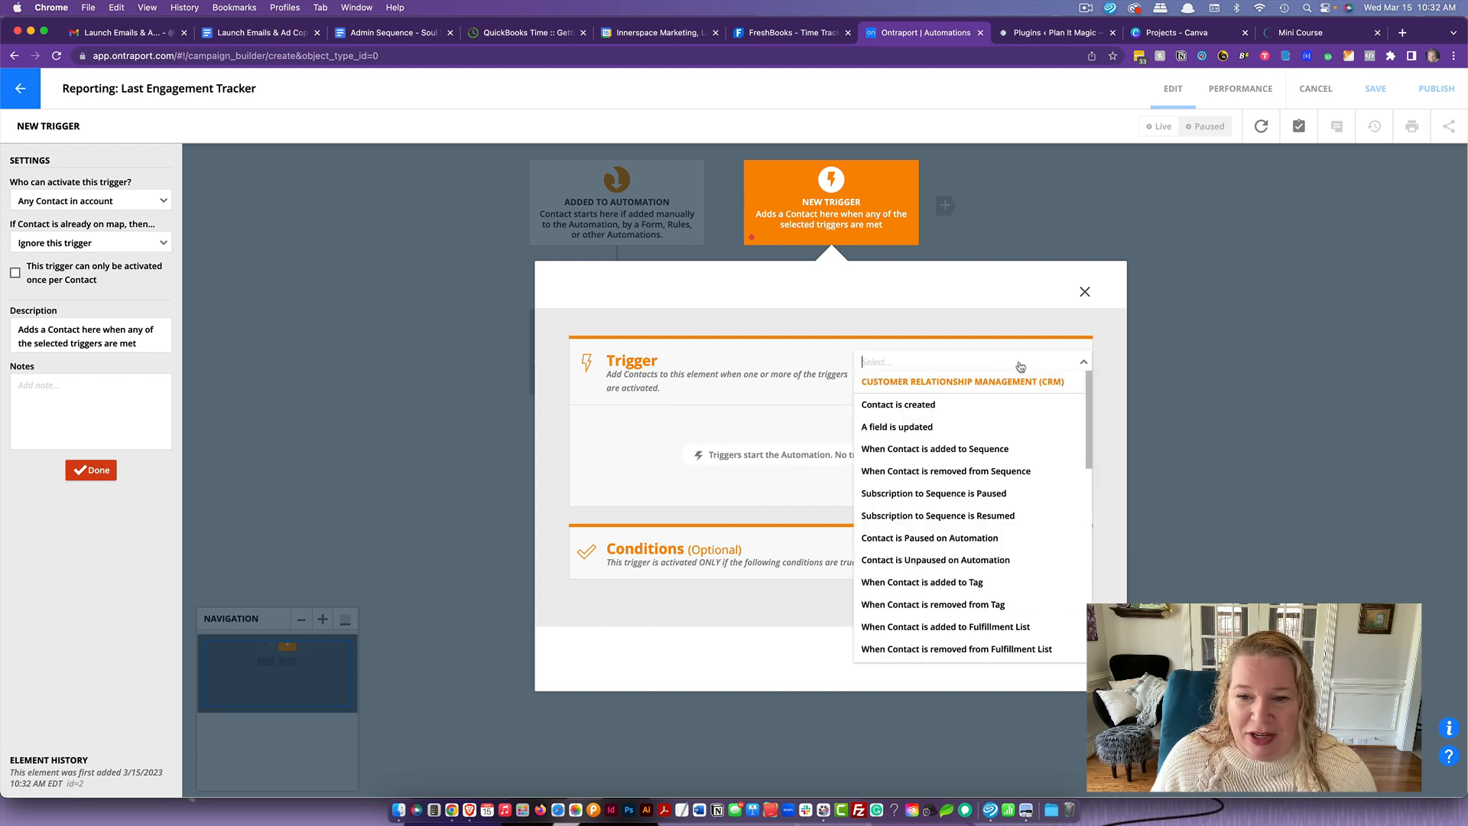
pyautogui.click(969, 412)
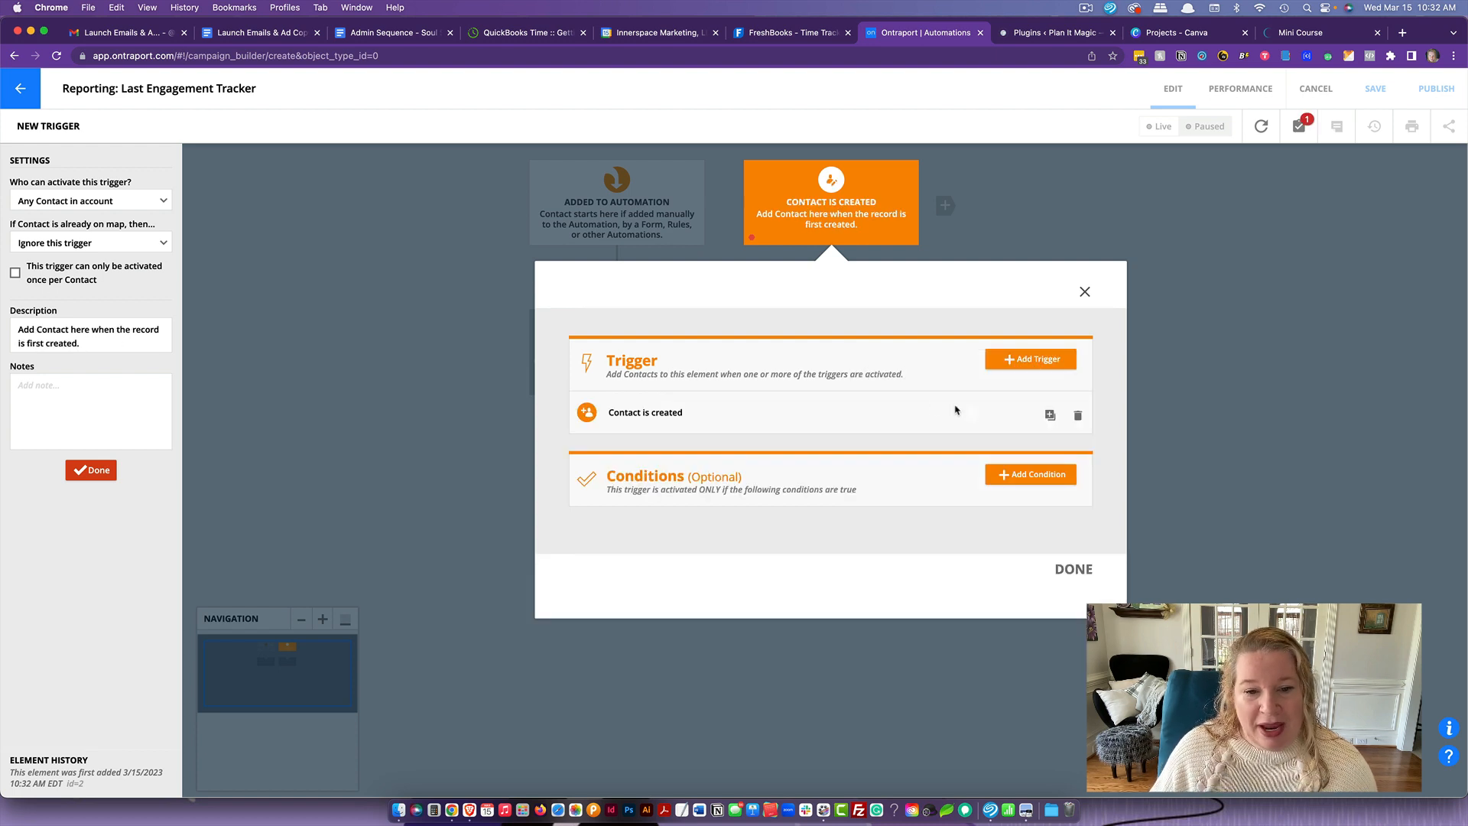
pyautogui.click(1073, 569)
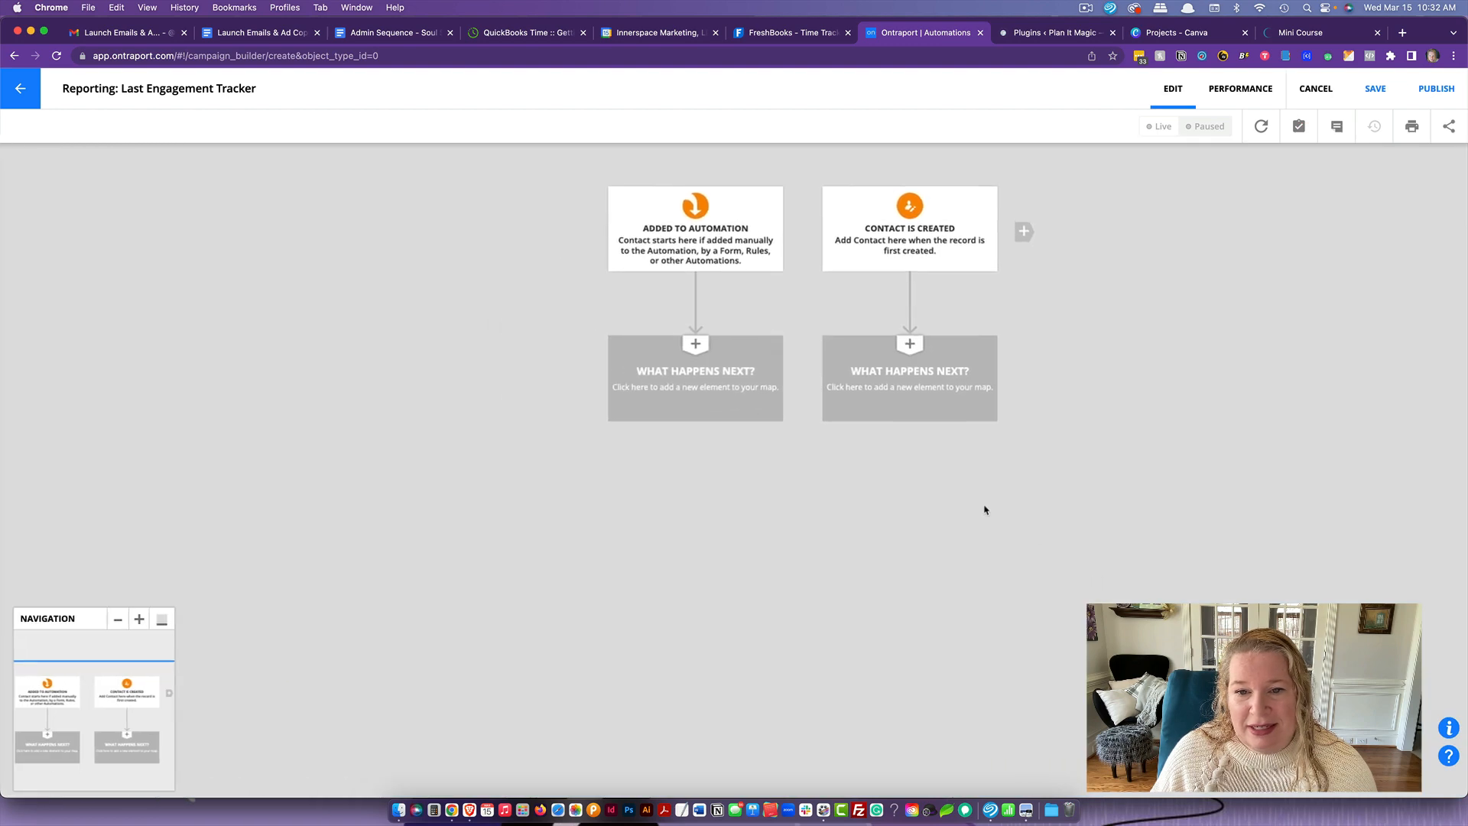
# - Add a Wait element below the Contact is created trigger and a Goal element beneath the wait
pyautogui.click(955, 390)
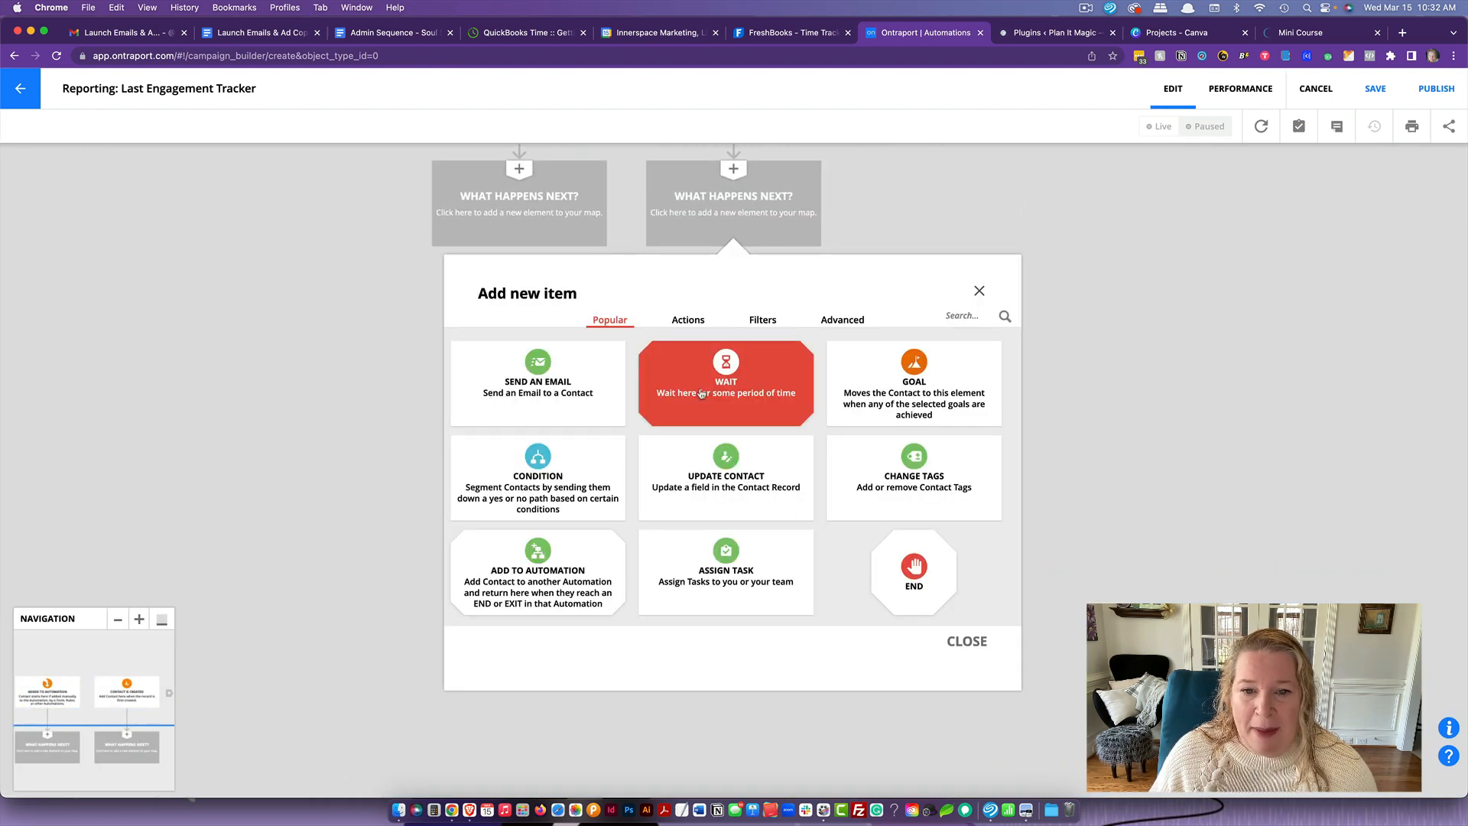
pyautogui.click(701, 393)
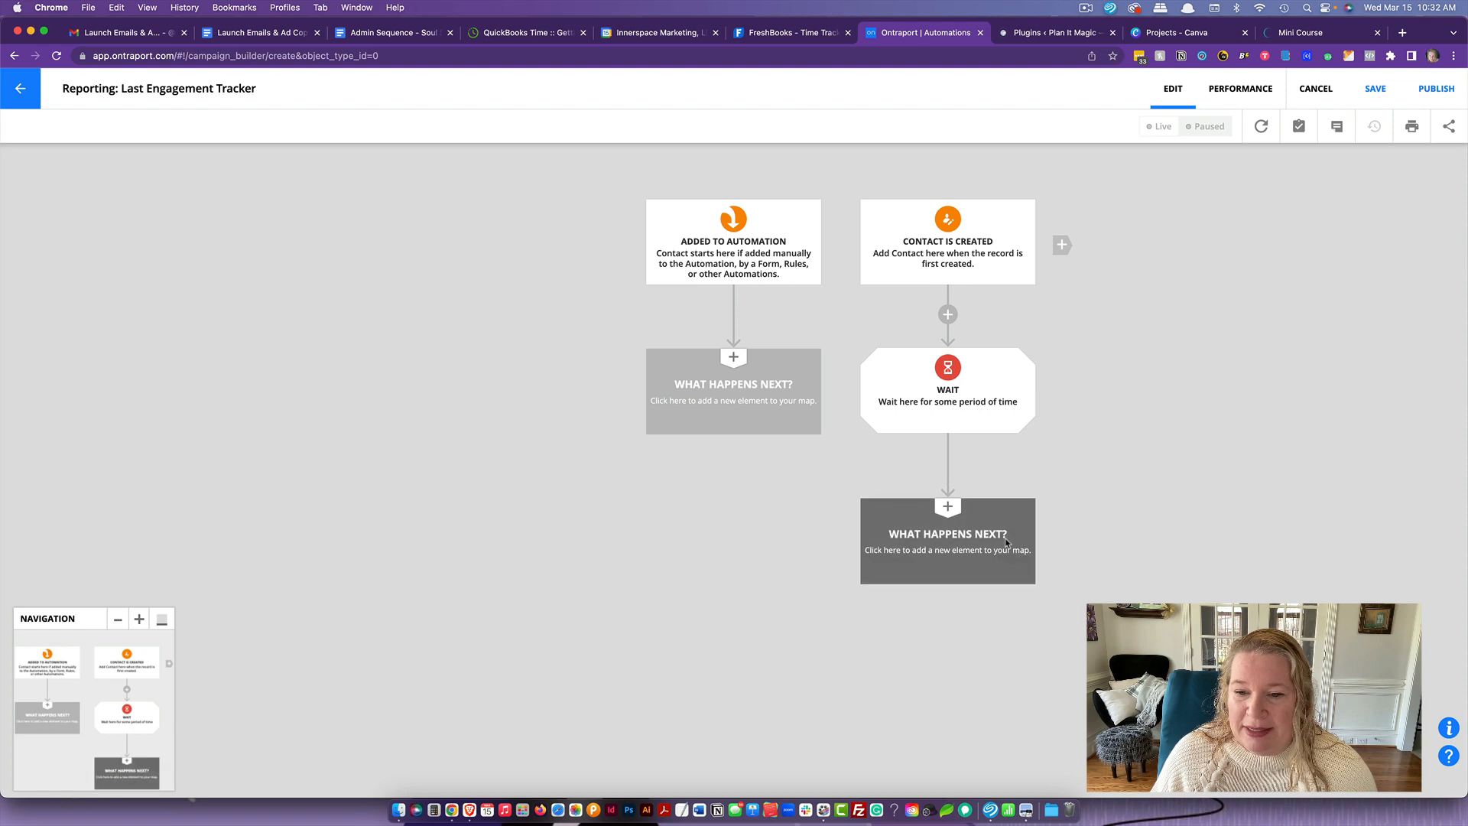
pyautogui.click(1007, 543)
pyautogui.click(954, 419)
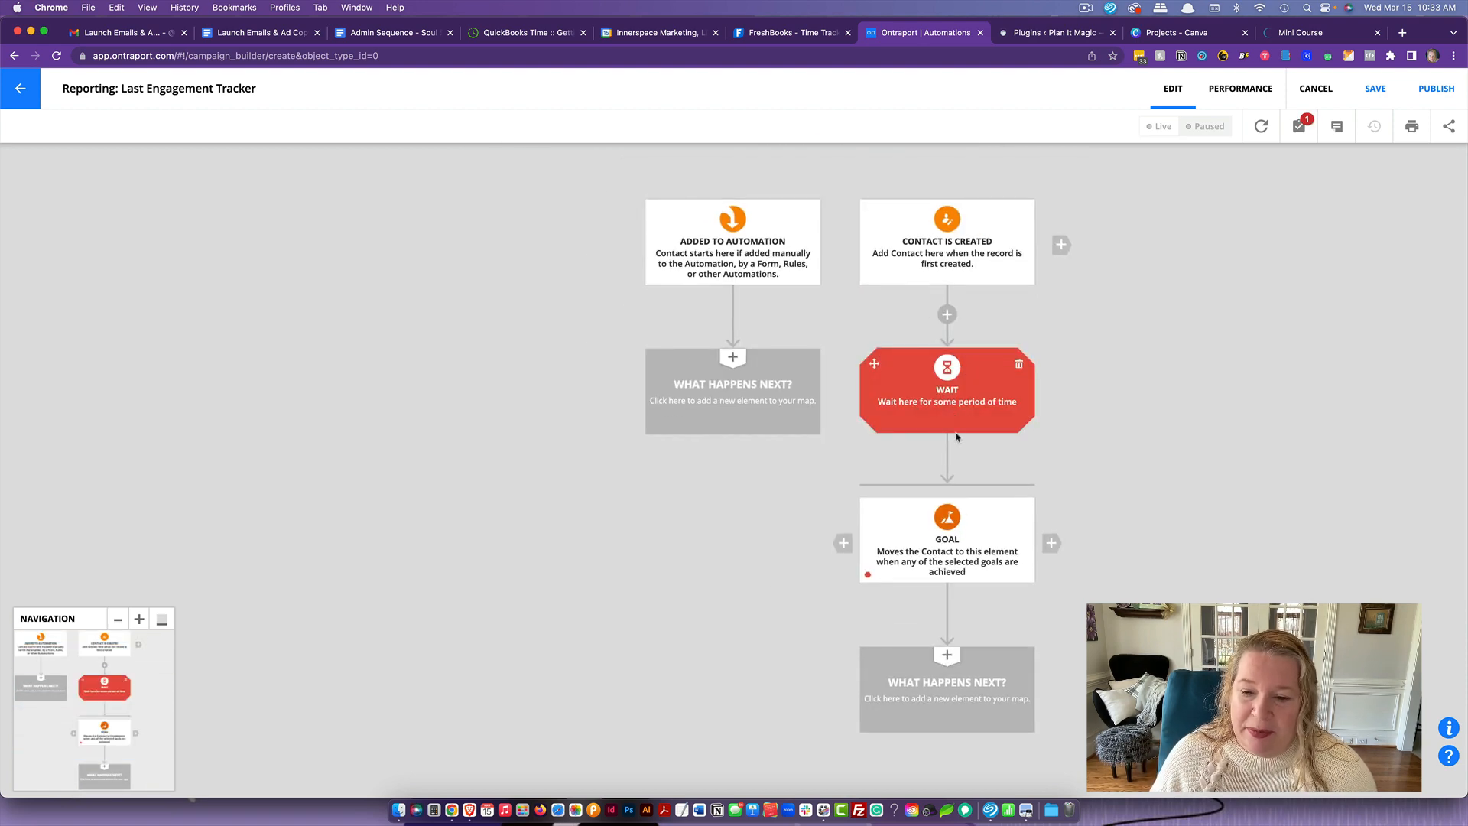
# - Configure the goal below the wait to be achieved when the Last Activity field is updated
pyautogui.click(970, 531)
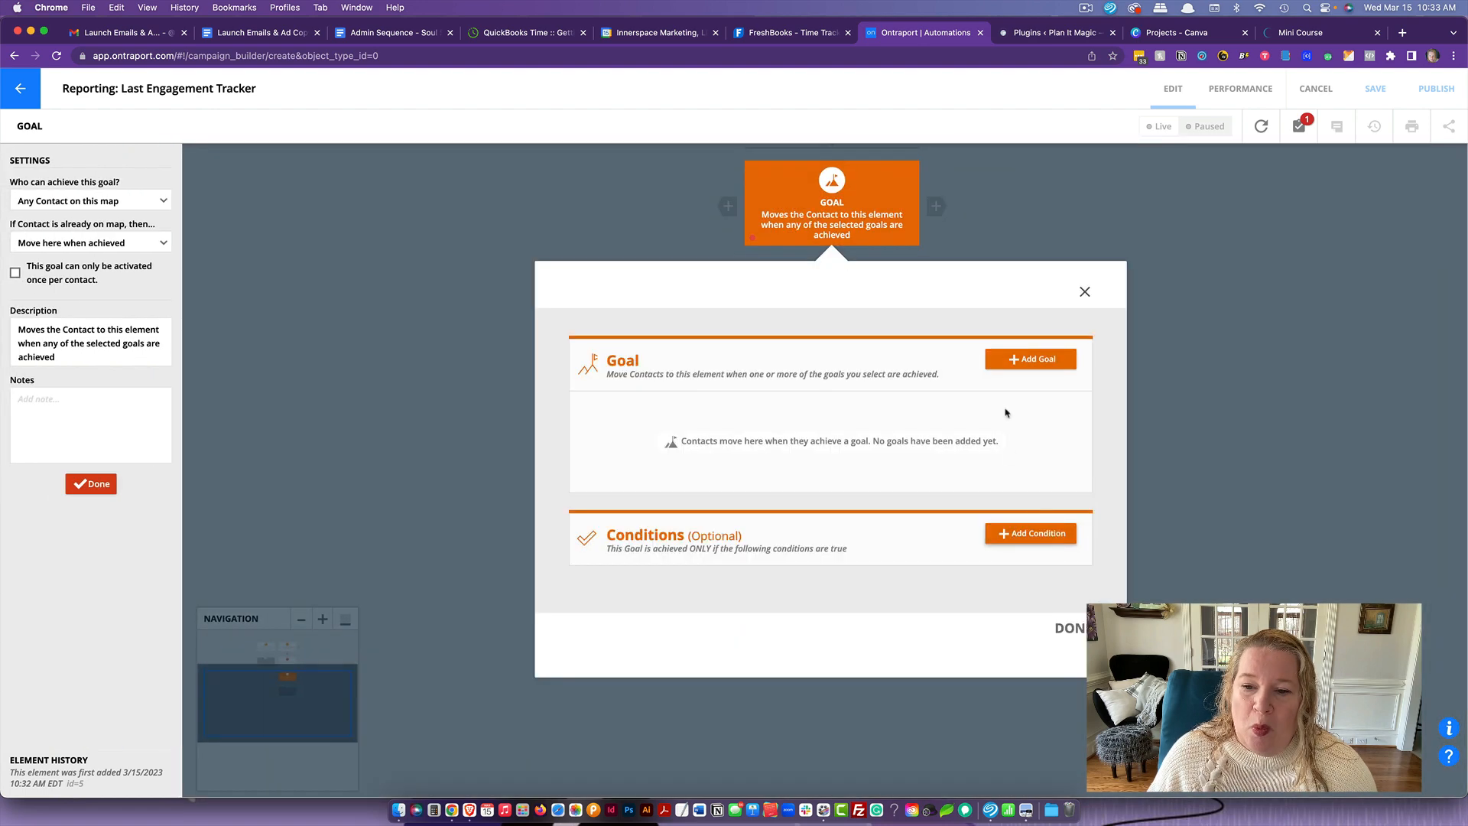
pyautogui.click(1037, 362)
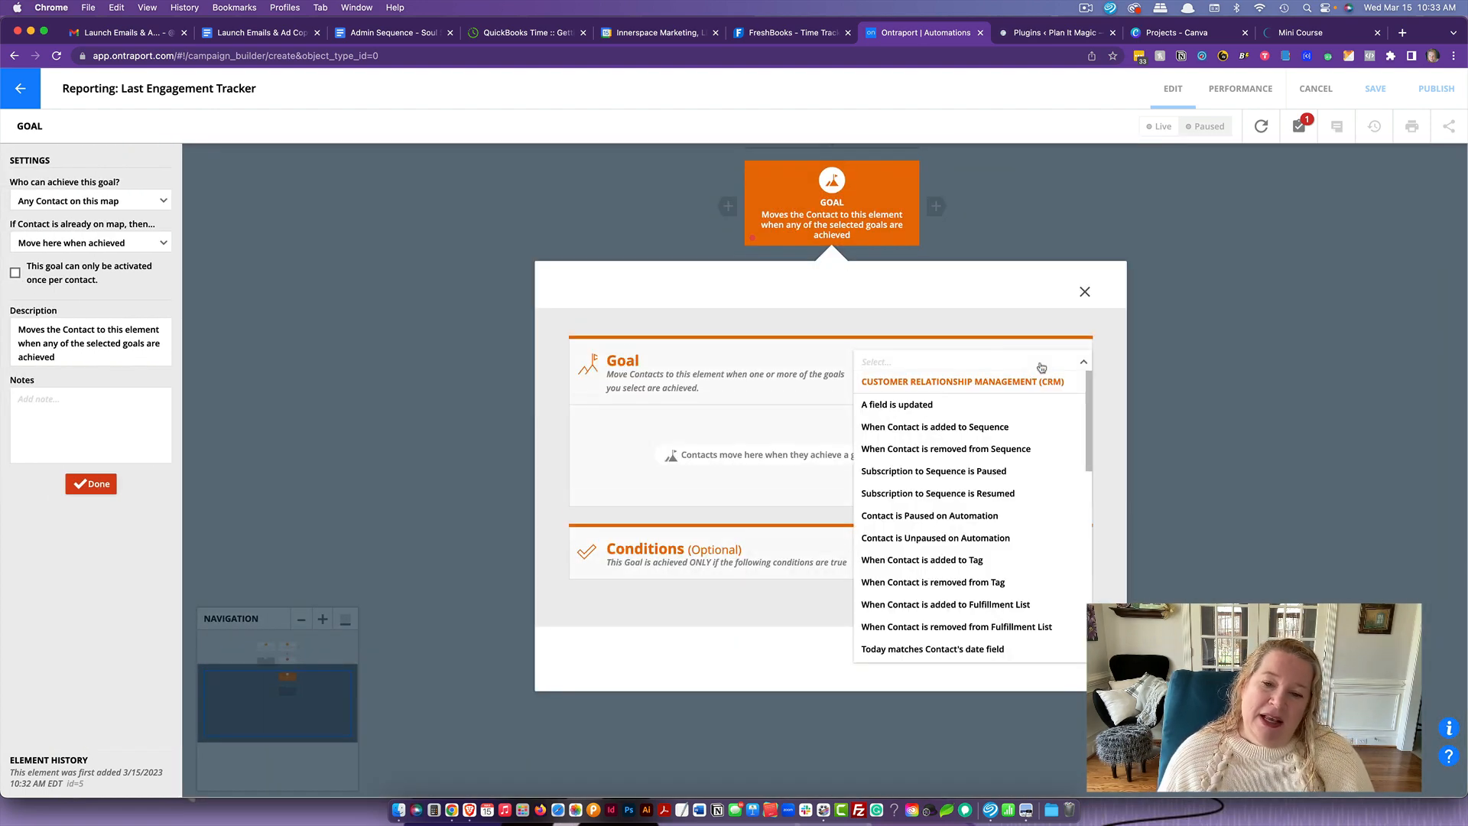
pyautogui.click(992, 405)
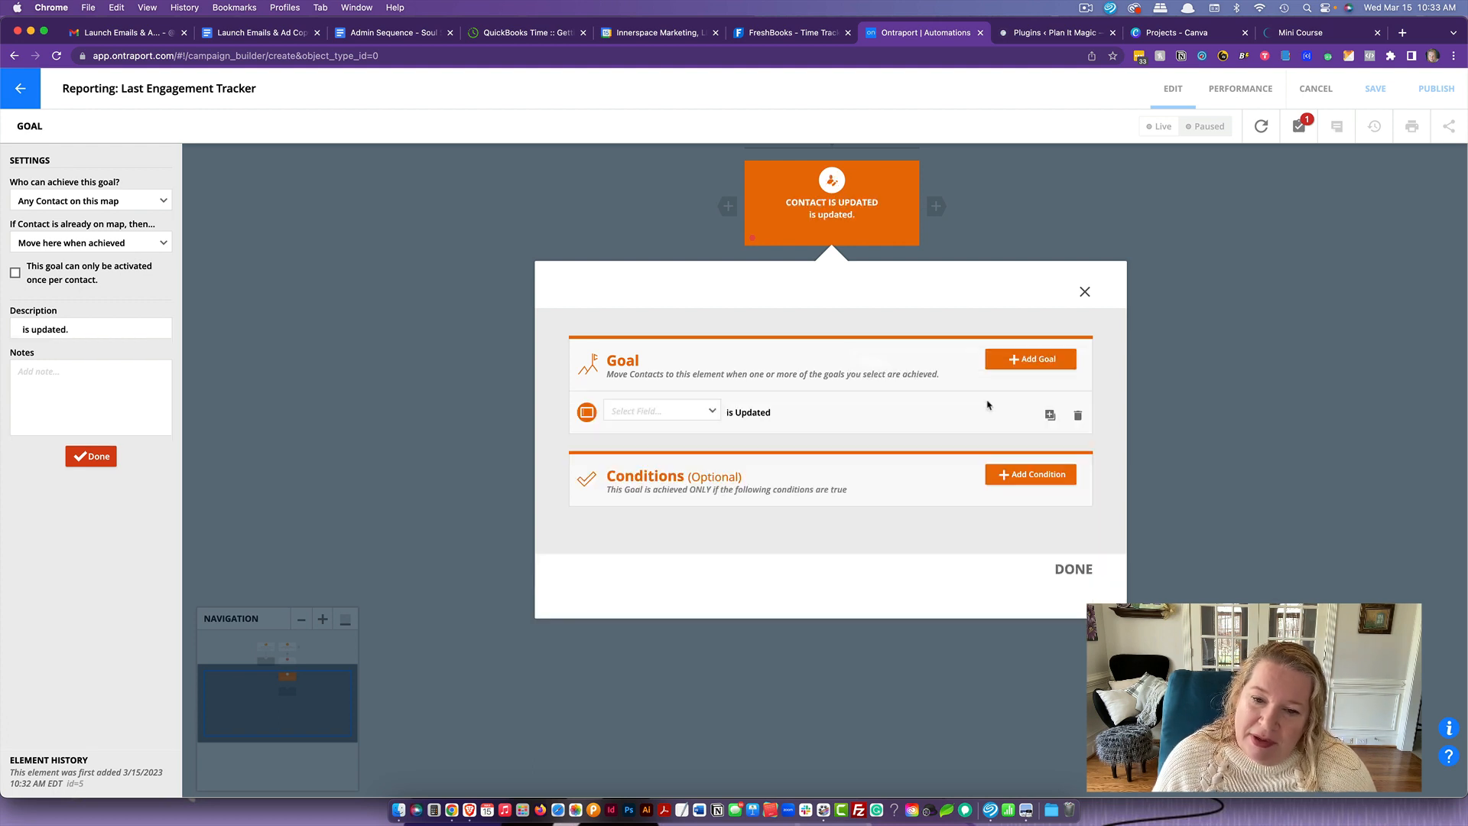
pyautogui.click(697, 412)
pyautogui.write('last a')
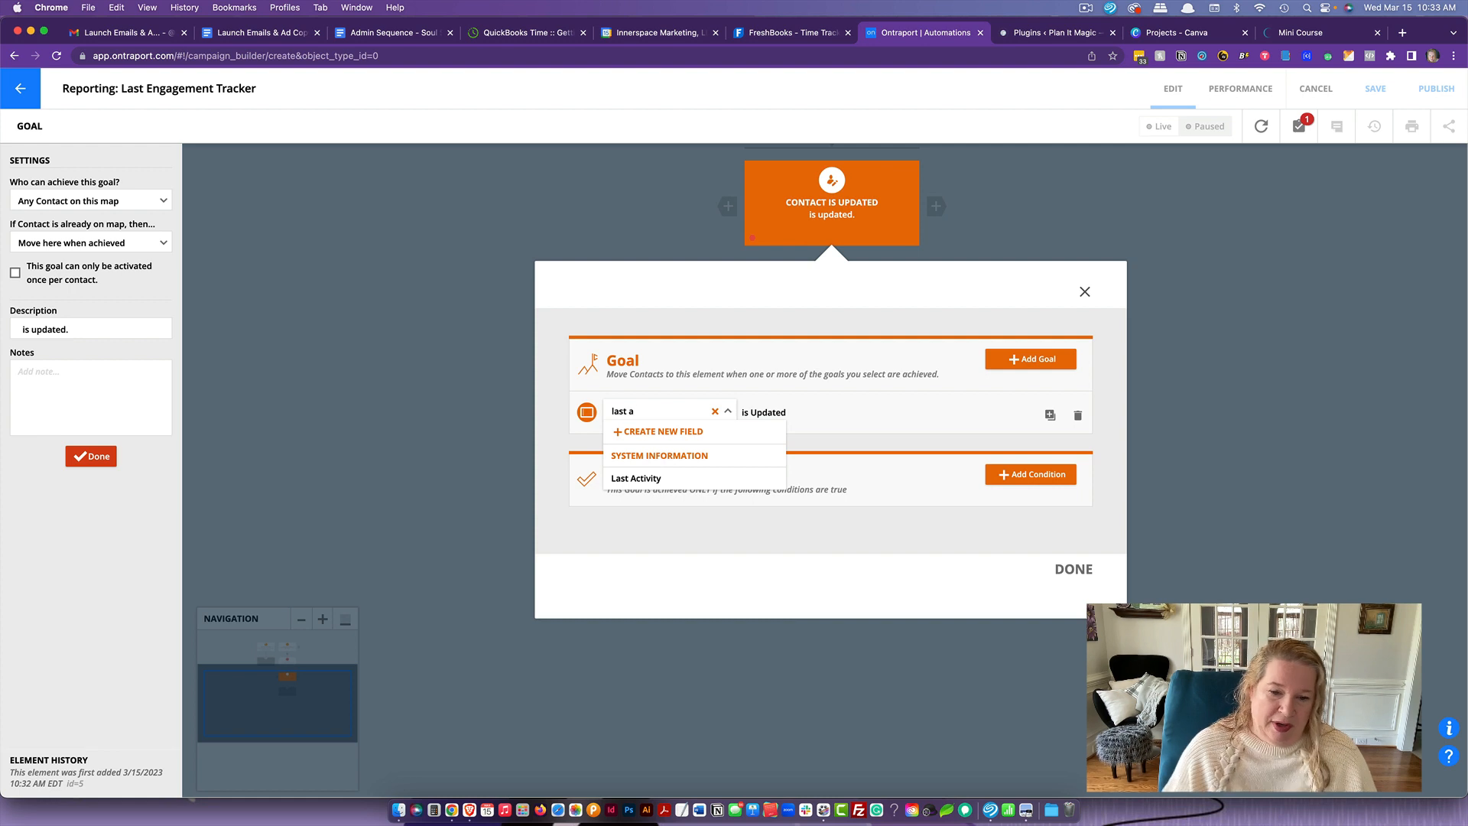
pyautogui.click(671, 474)
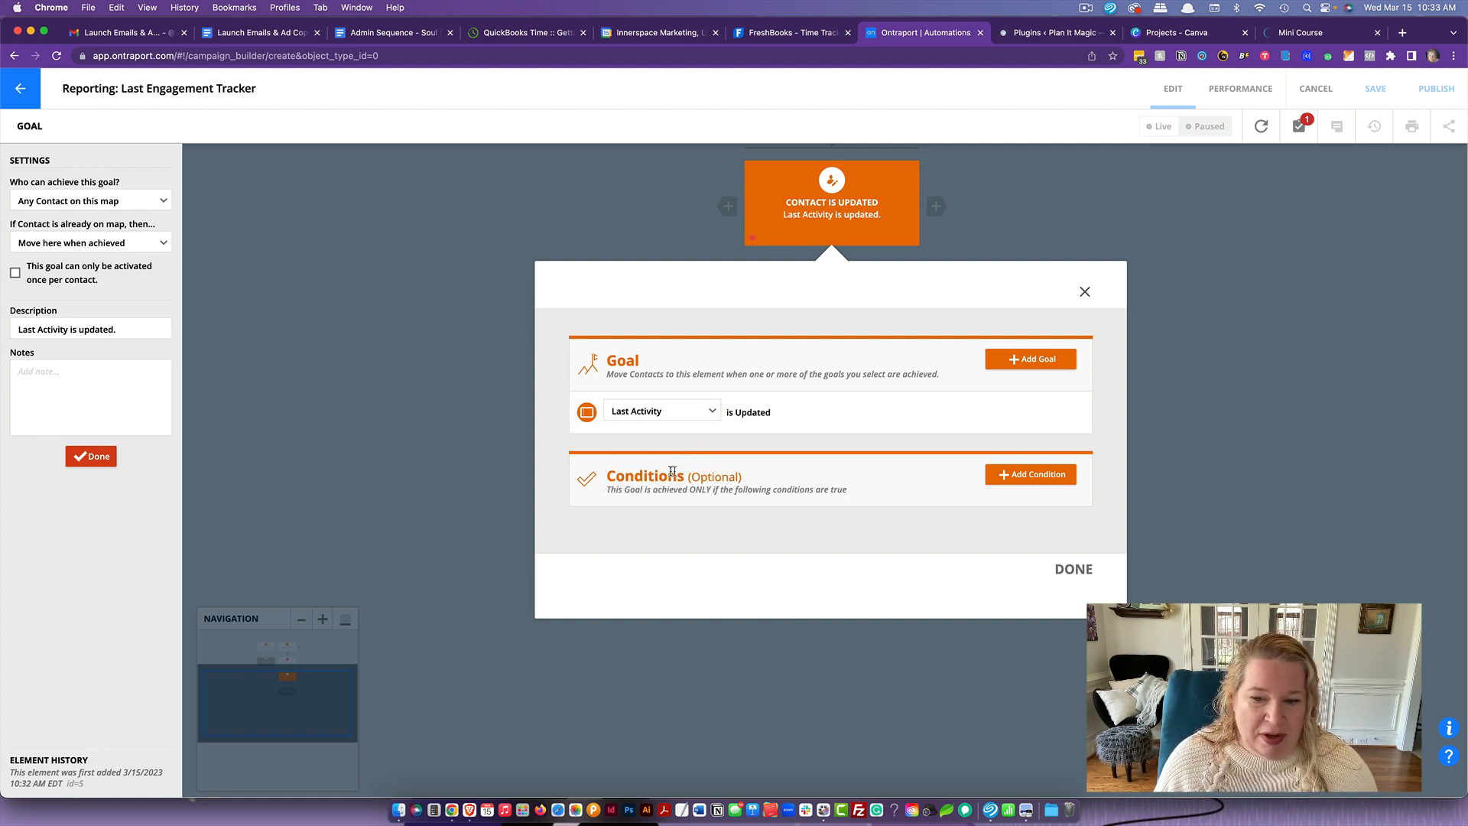
pyautogui.click(1080, 573)
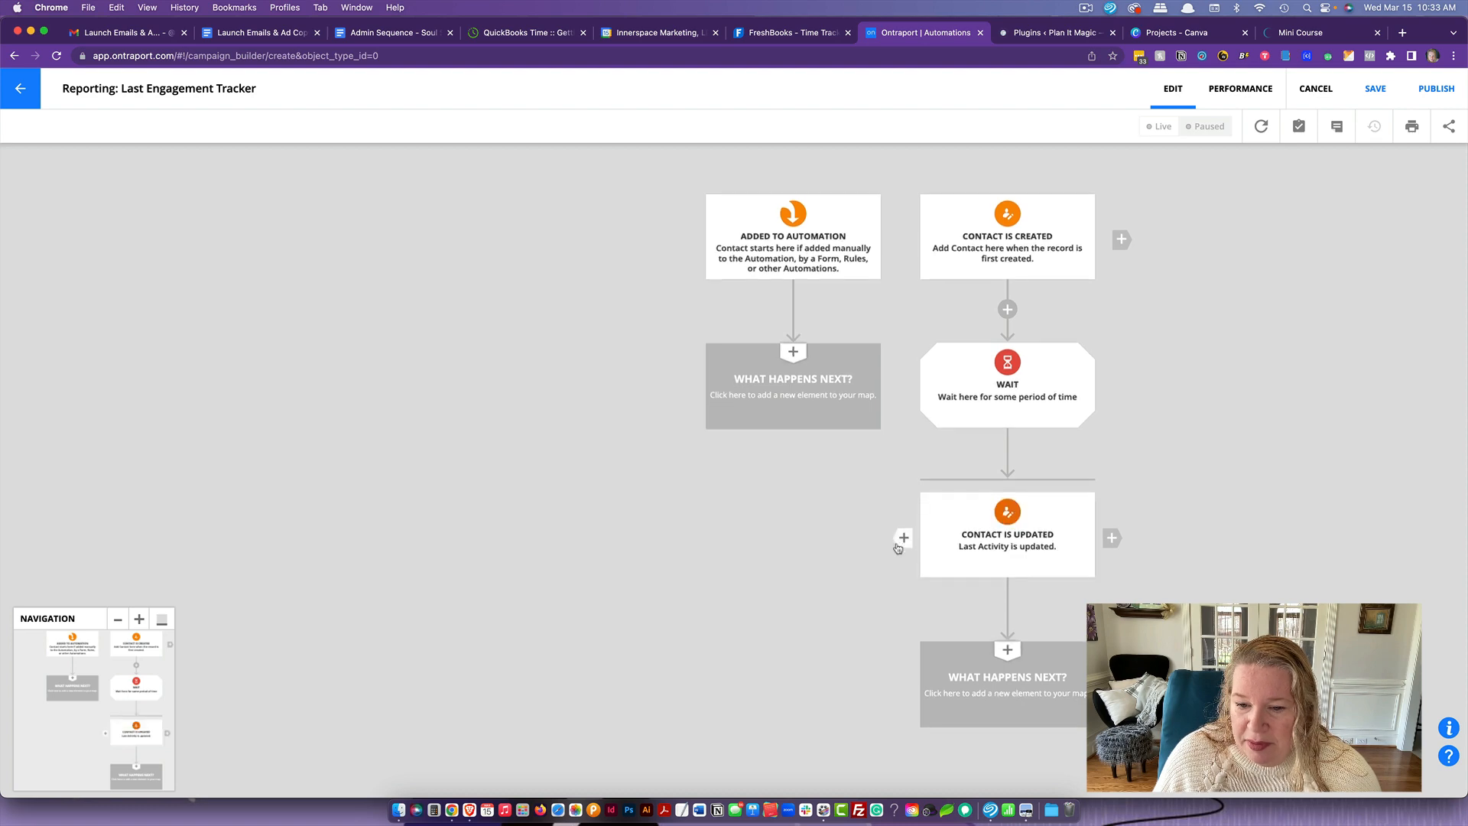
# - Add a goal beside the Contact is Updated goal that is achieved when the contact opens Any Email
pyautogui.click(901, 543)
pyautogui.click(928, 566)
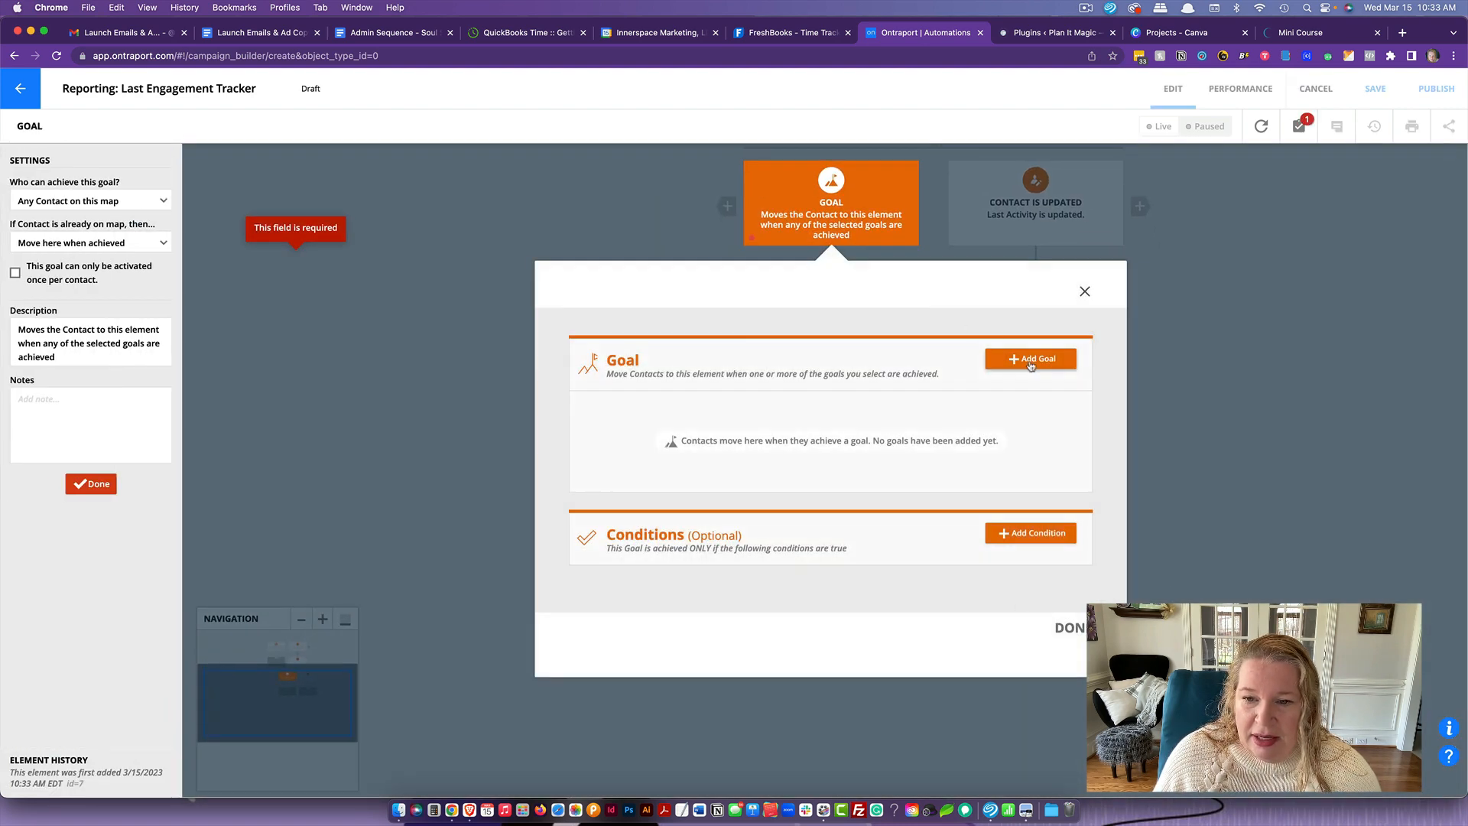
pyautogui.click(1029, 361)
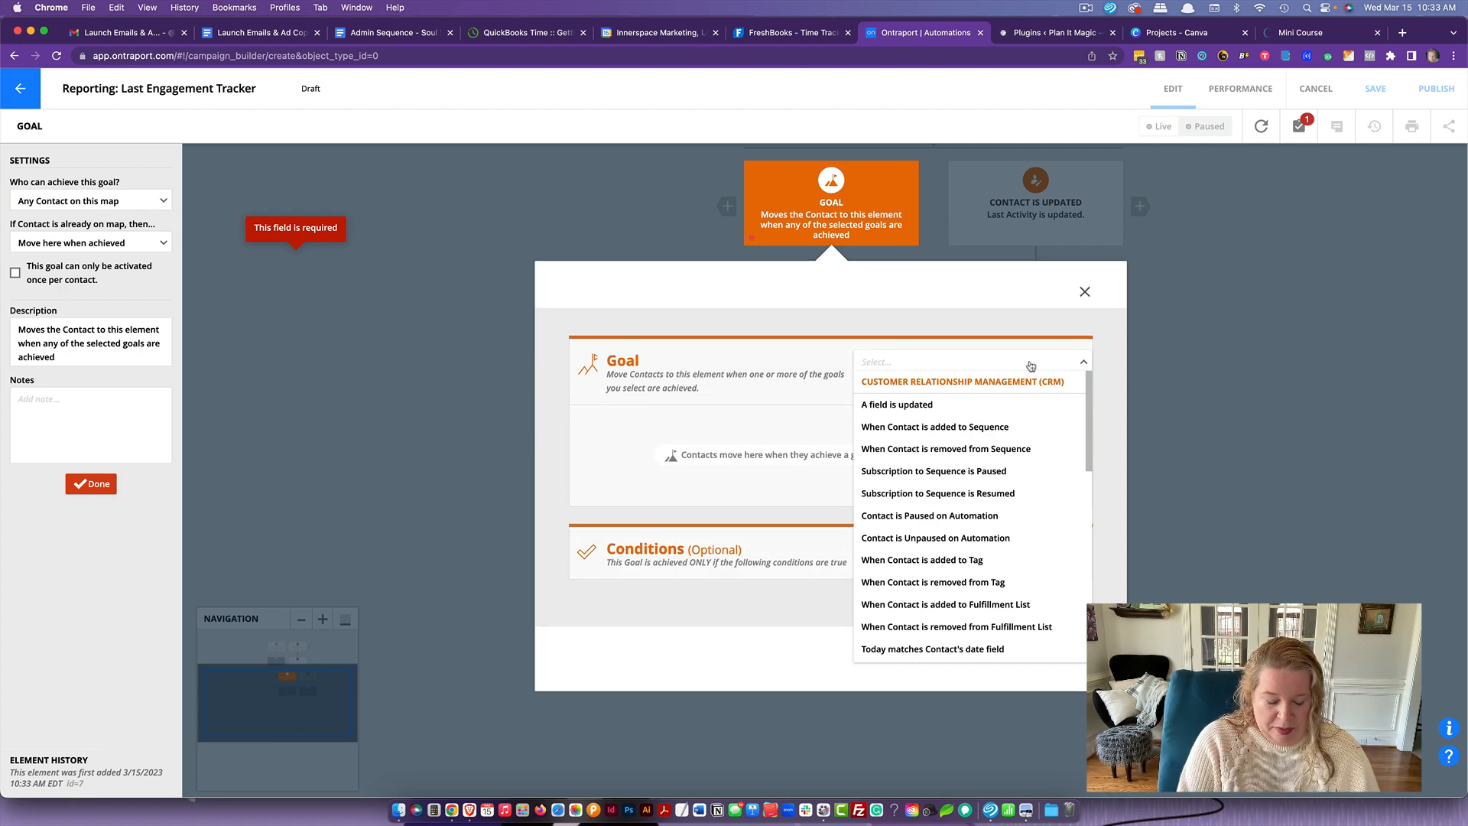
pyautogui.write('open')
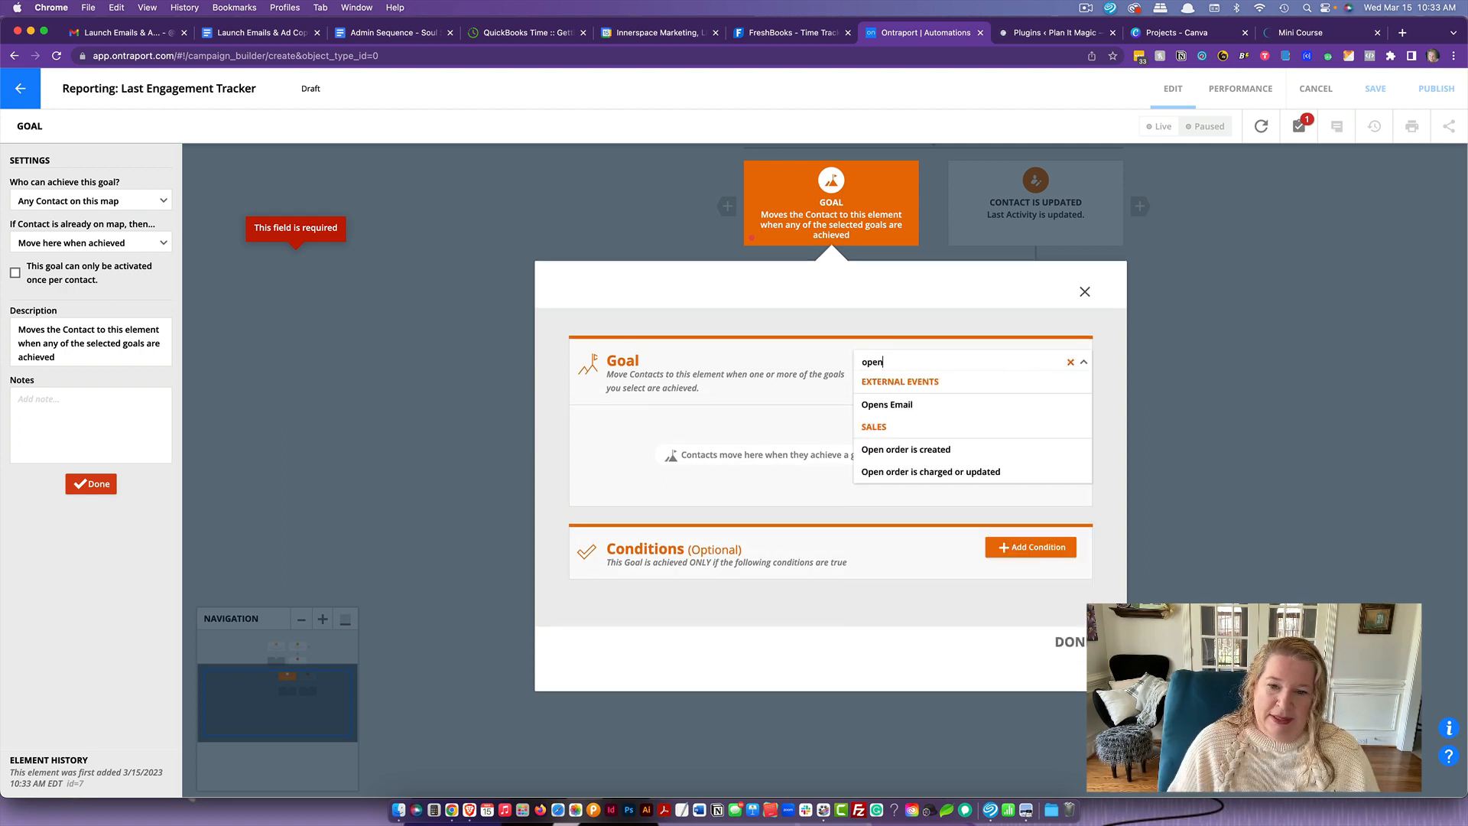
pyautogui.click(1029, 402)
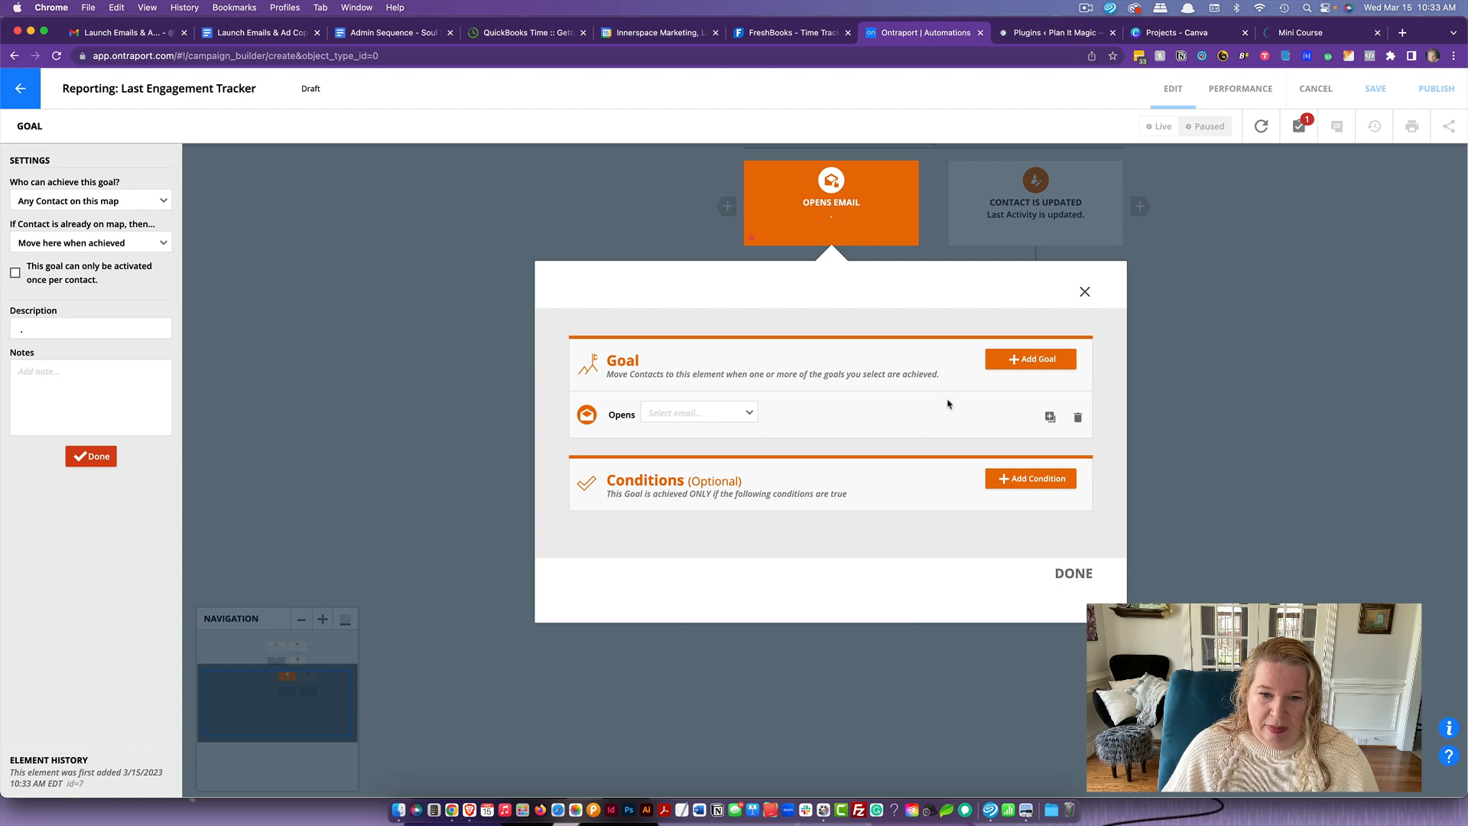
pyautogui.click(655, 417)
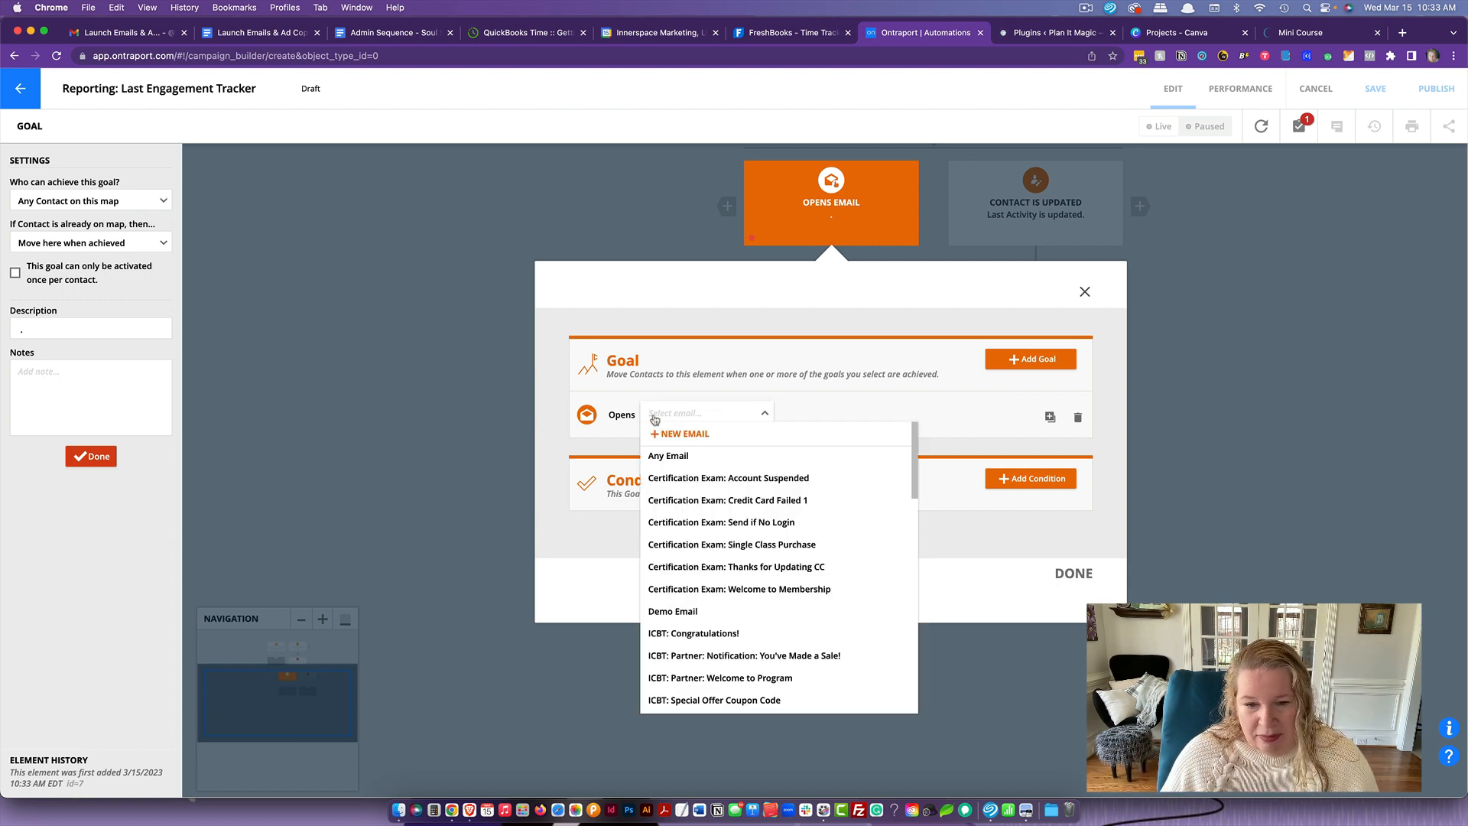
pyautogui.click(699, 455)
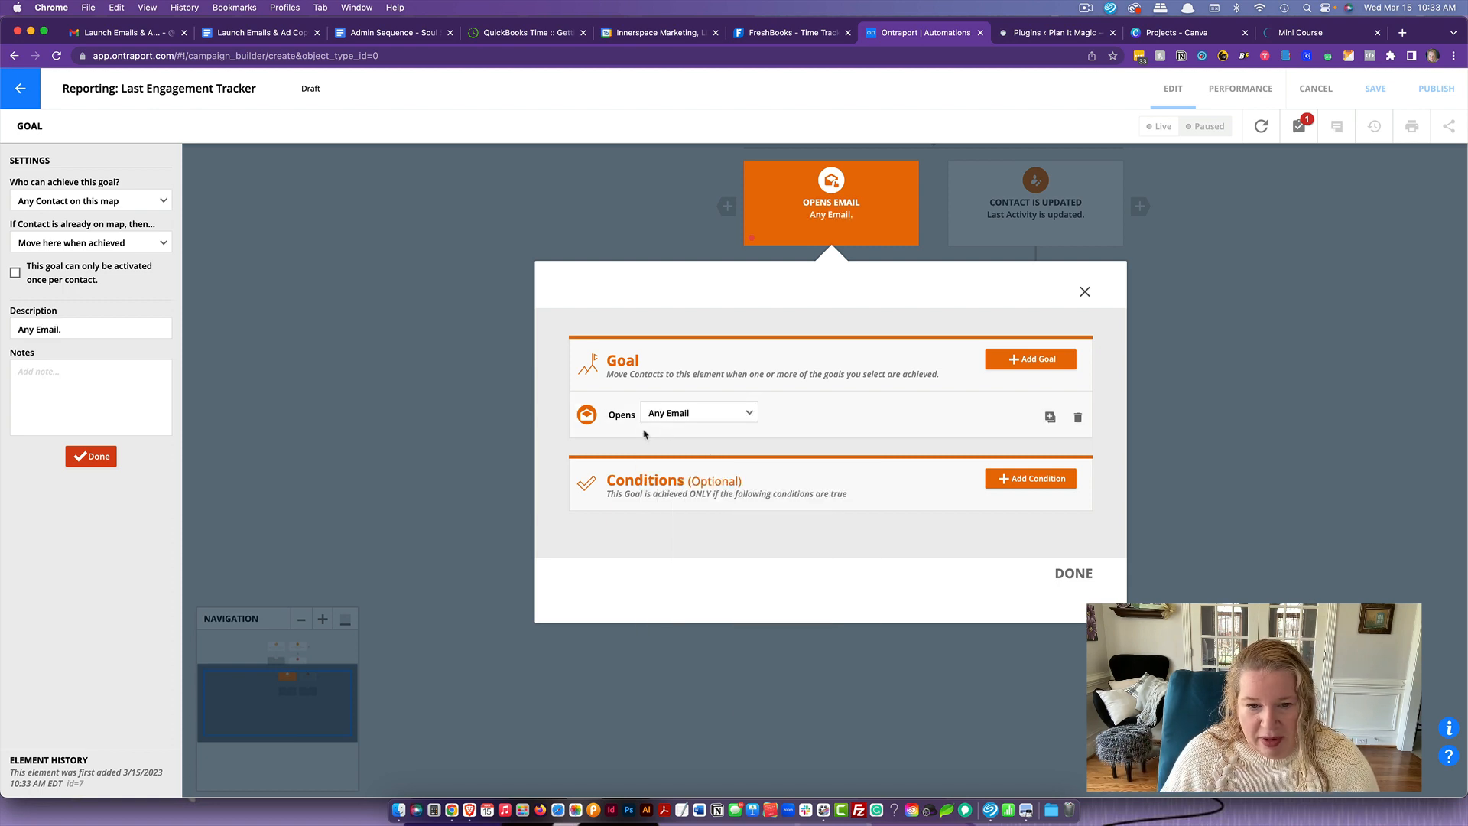
pyautogui.click(1072, 573)
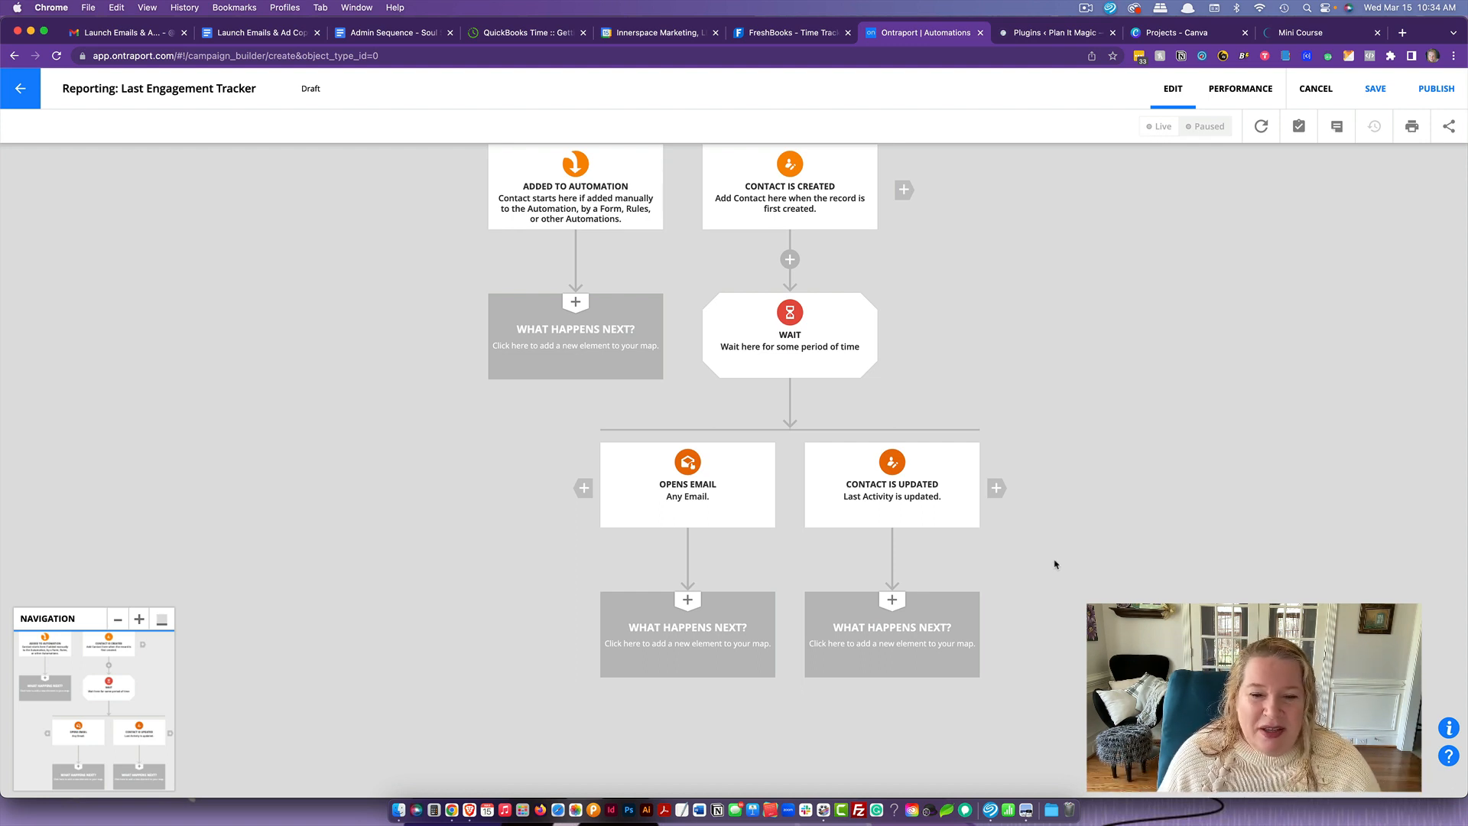
# - Add an Update Contact element below the Opens Email goal that sets the Last Engagement field to Today
pyautogui.moveTo(1056, 564); pyautogui.dragTo(1053, 562)
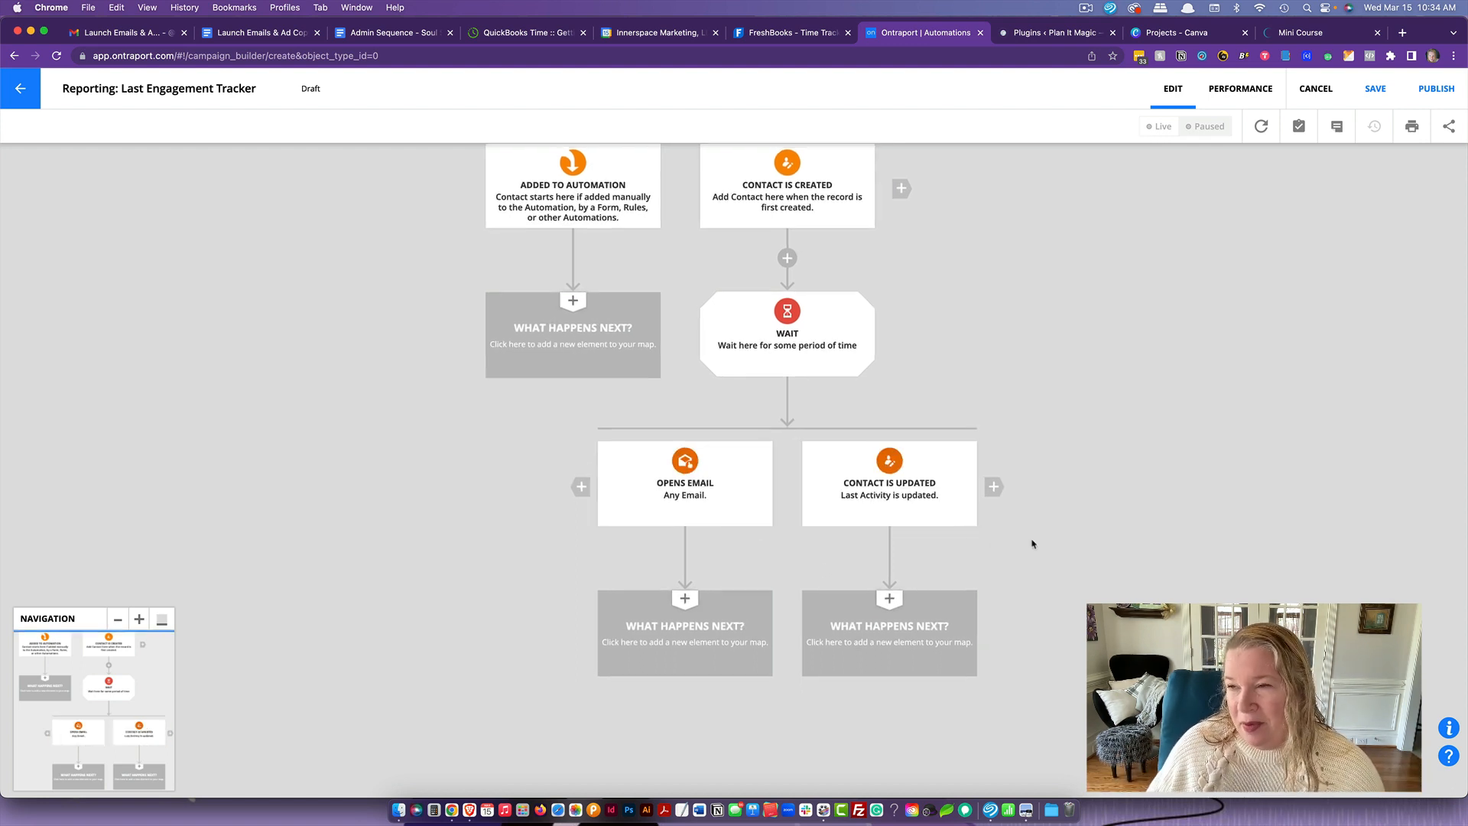
pyautogui.click(730, 645)
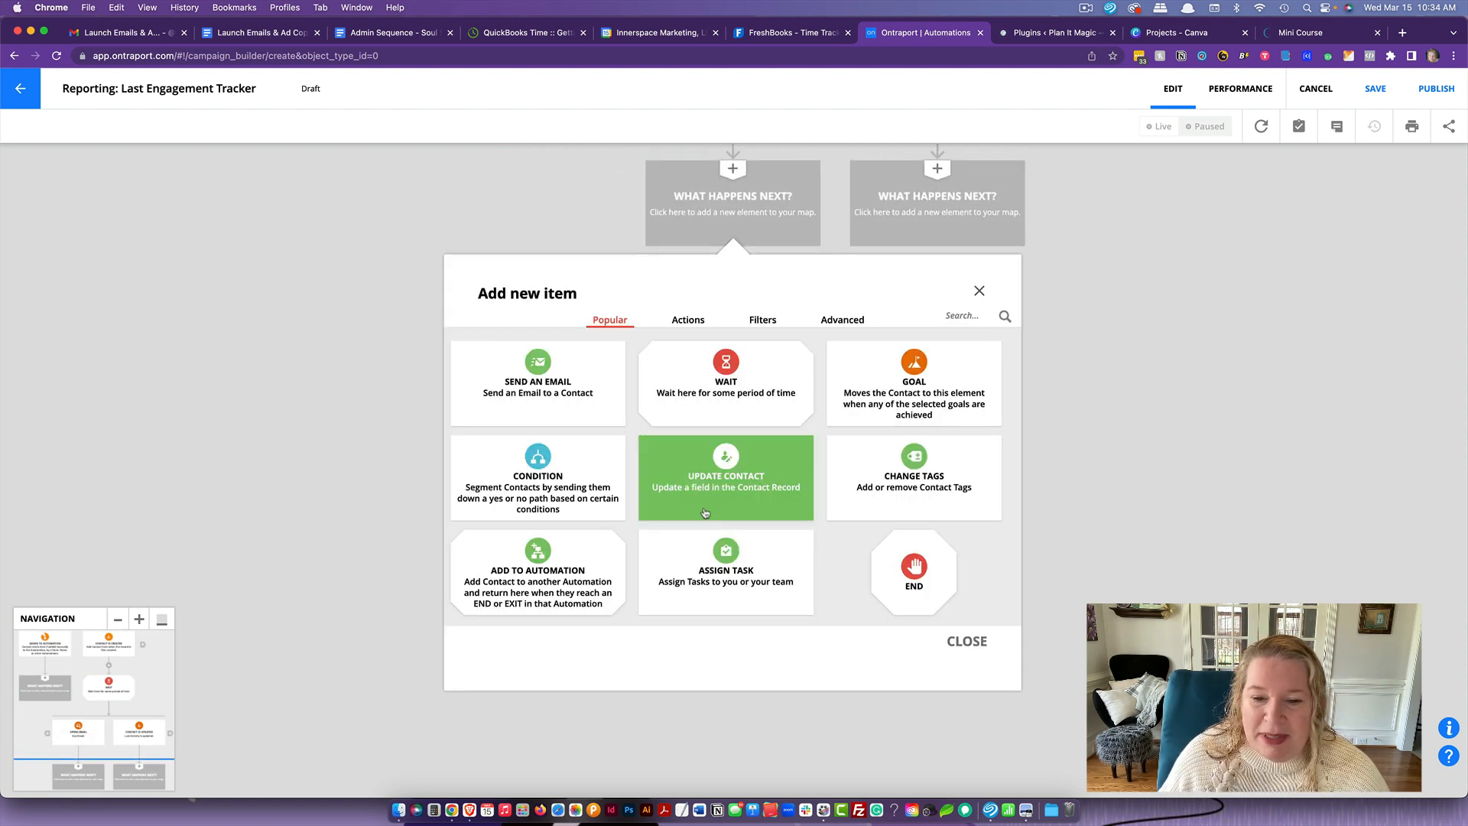
pyautogui.click(753, 487)
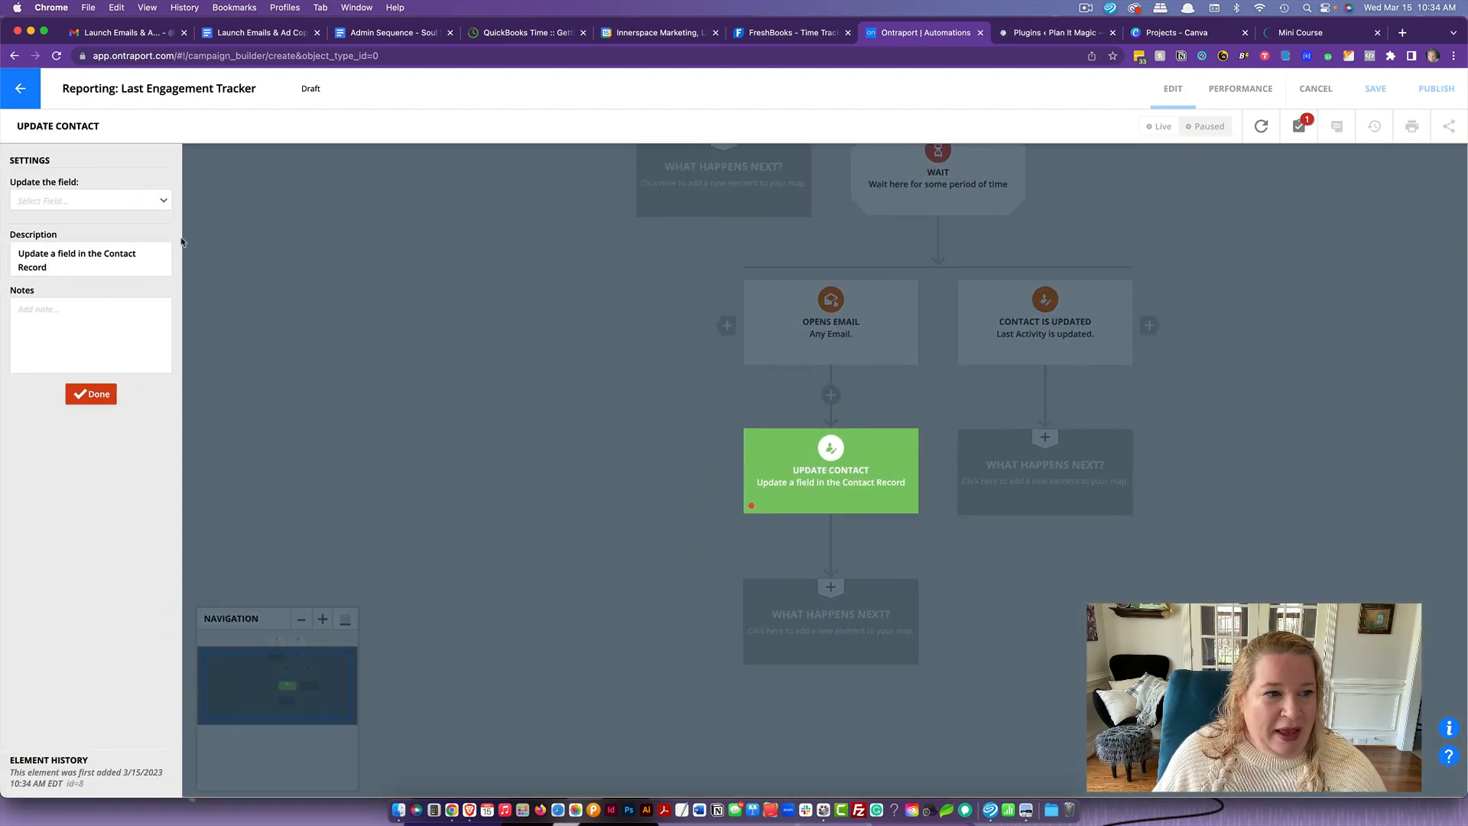
pyautogui.click(89, 200)
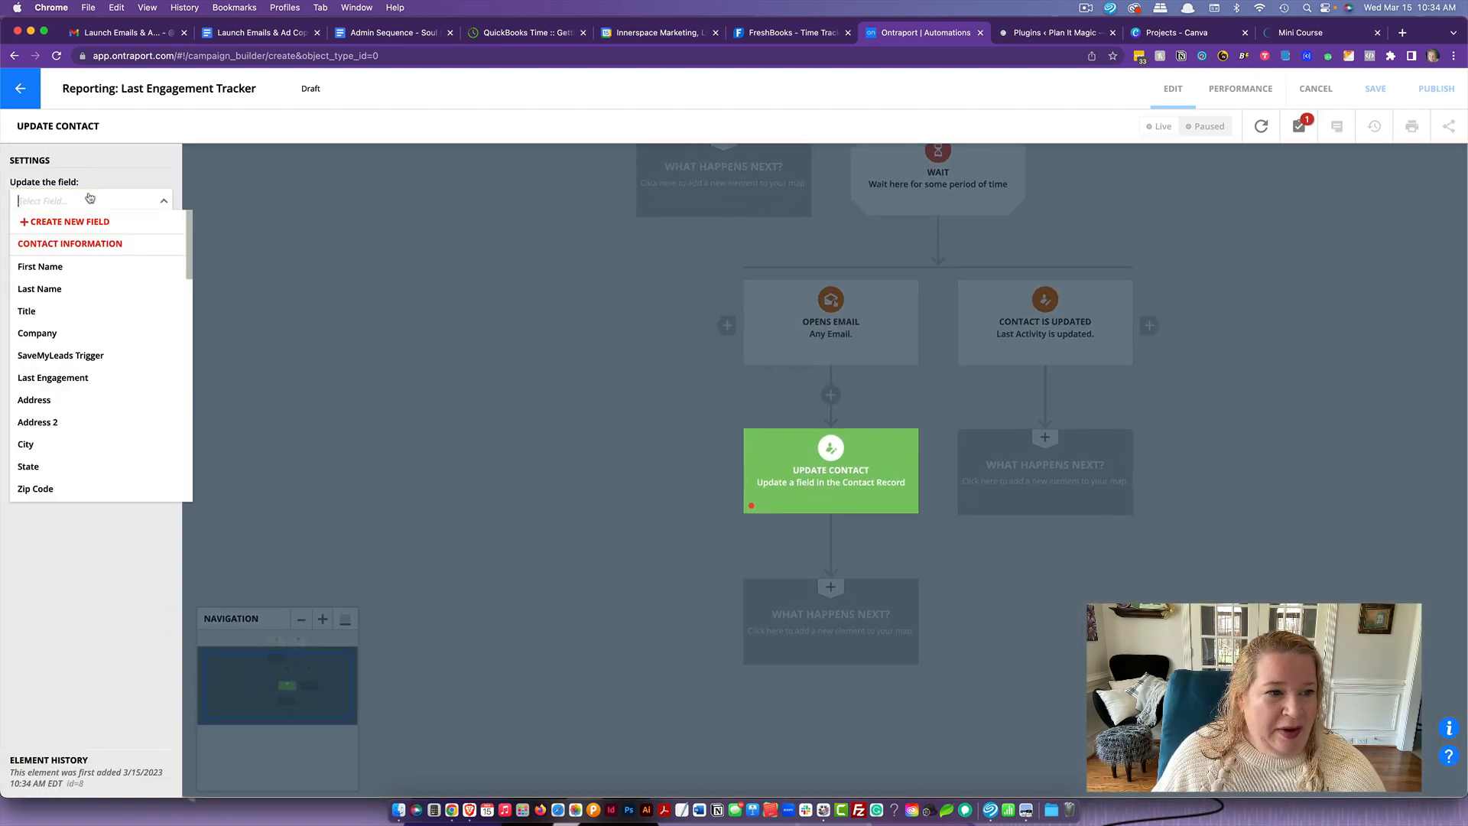
pyautogui.click(107, 378)
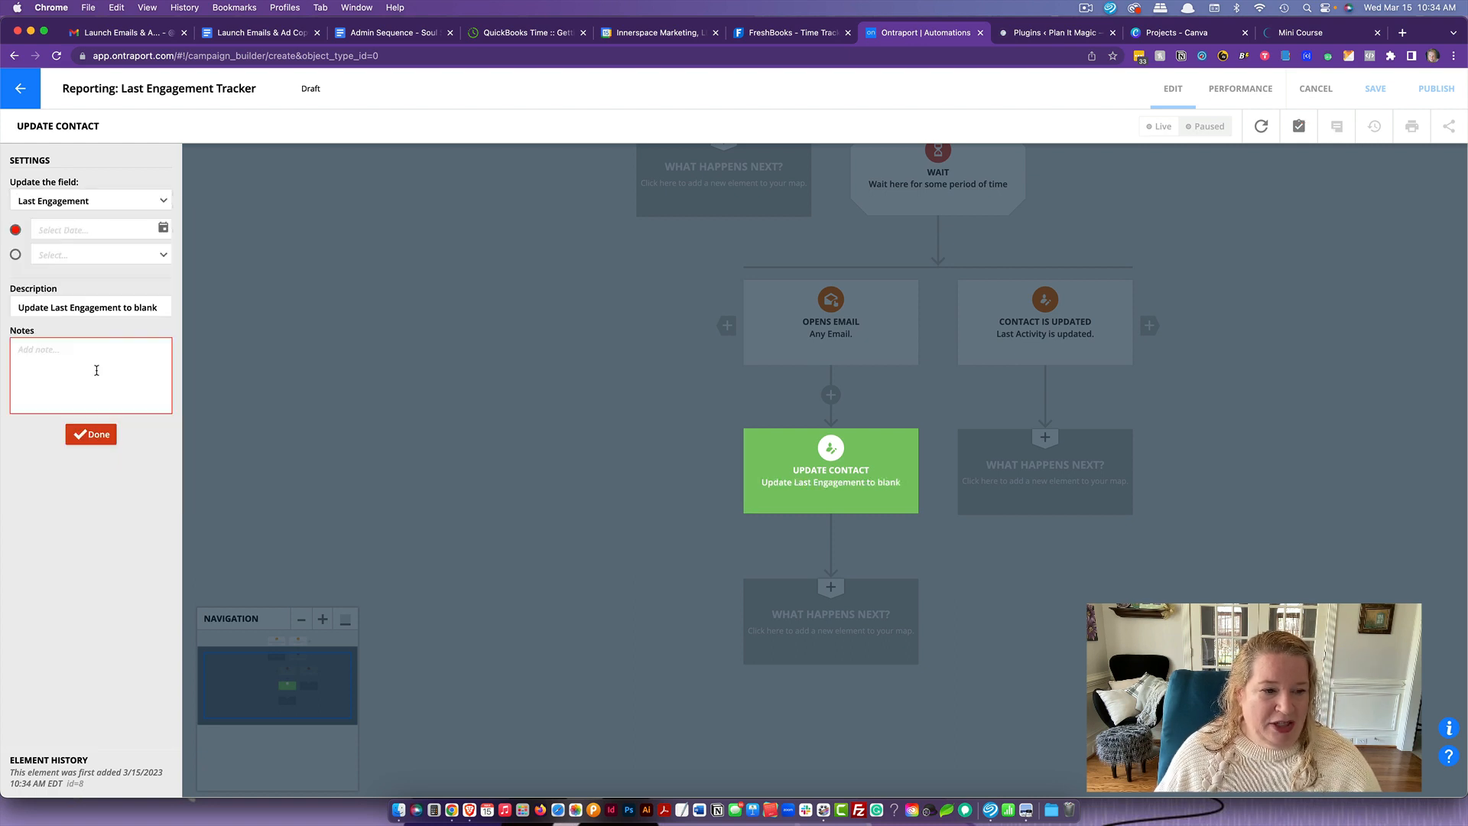
pyautogui.click(15, 257)
pyautogui.click(56, 252)
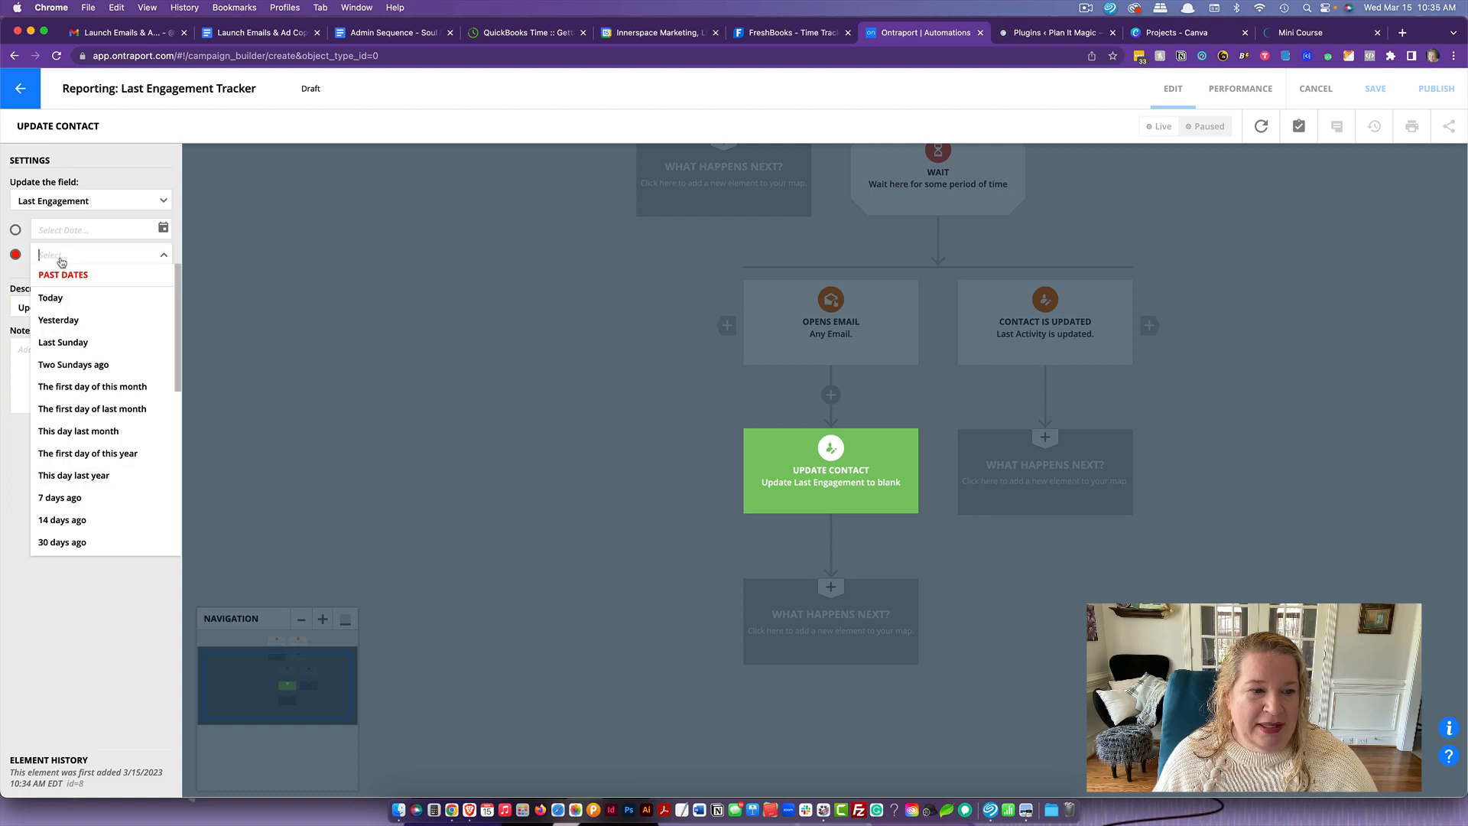
pyautogui.click(54, 301)
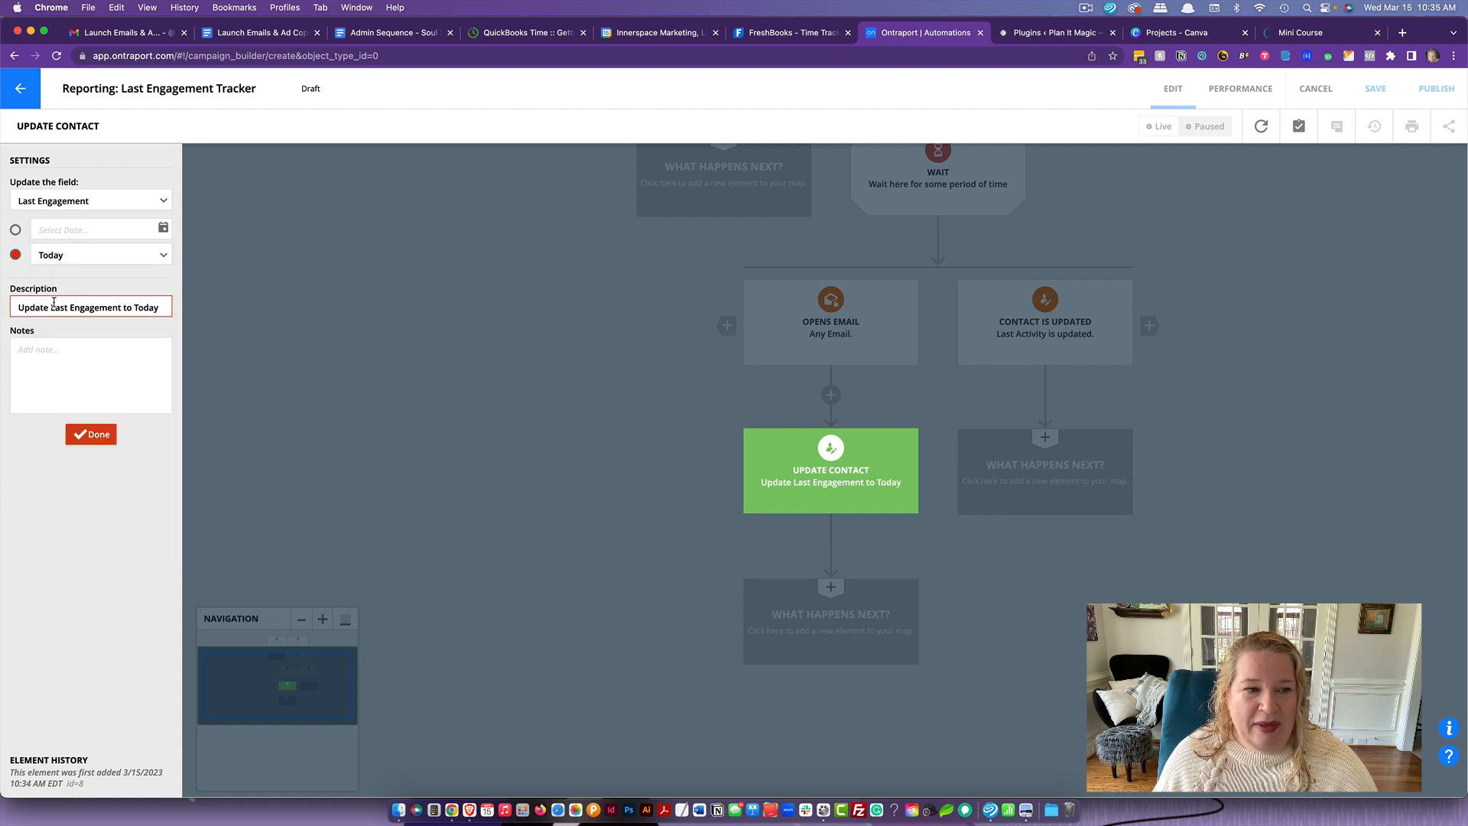
pyautogui.click(91, 435)
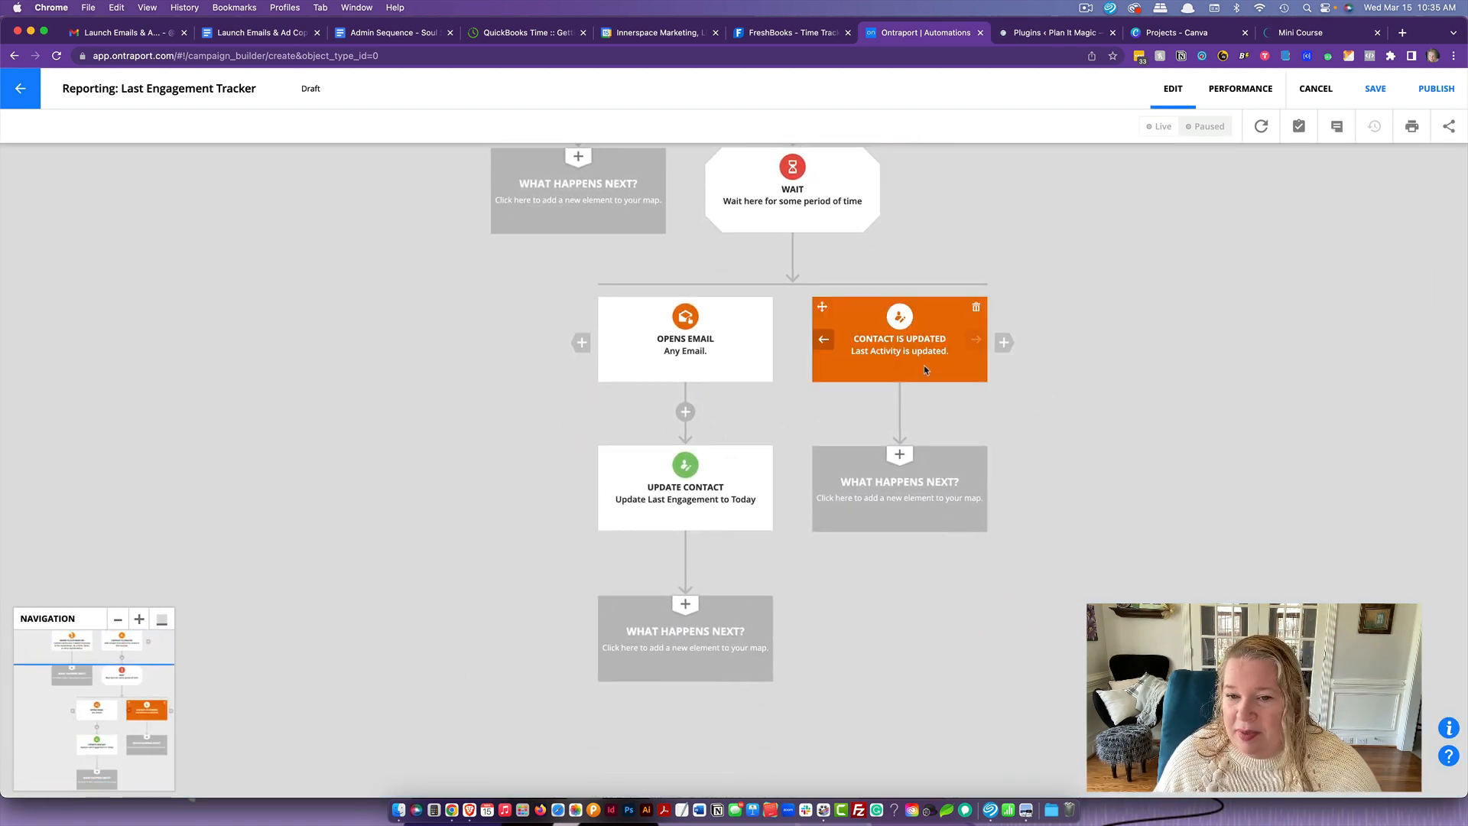
# - Add a Go To element below the Contact is Updated goal and link it to the Update Contact element
pyautogui.click(948, 492)
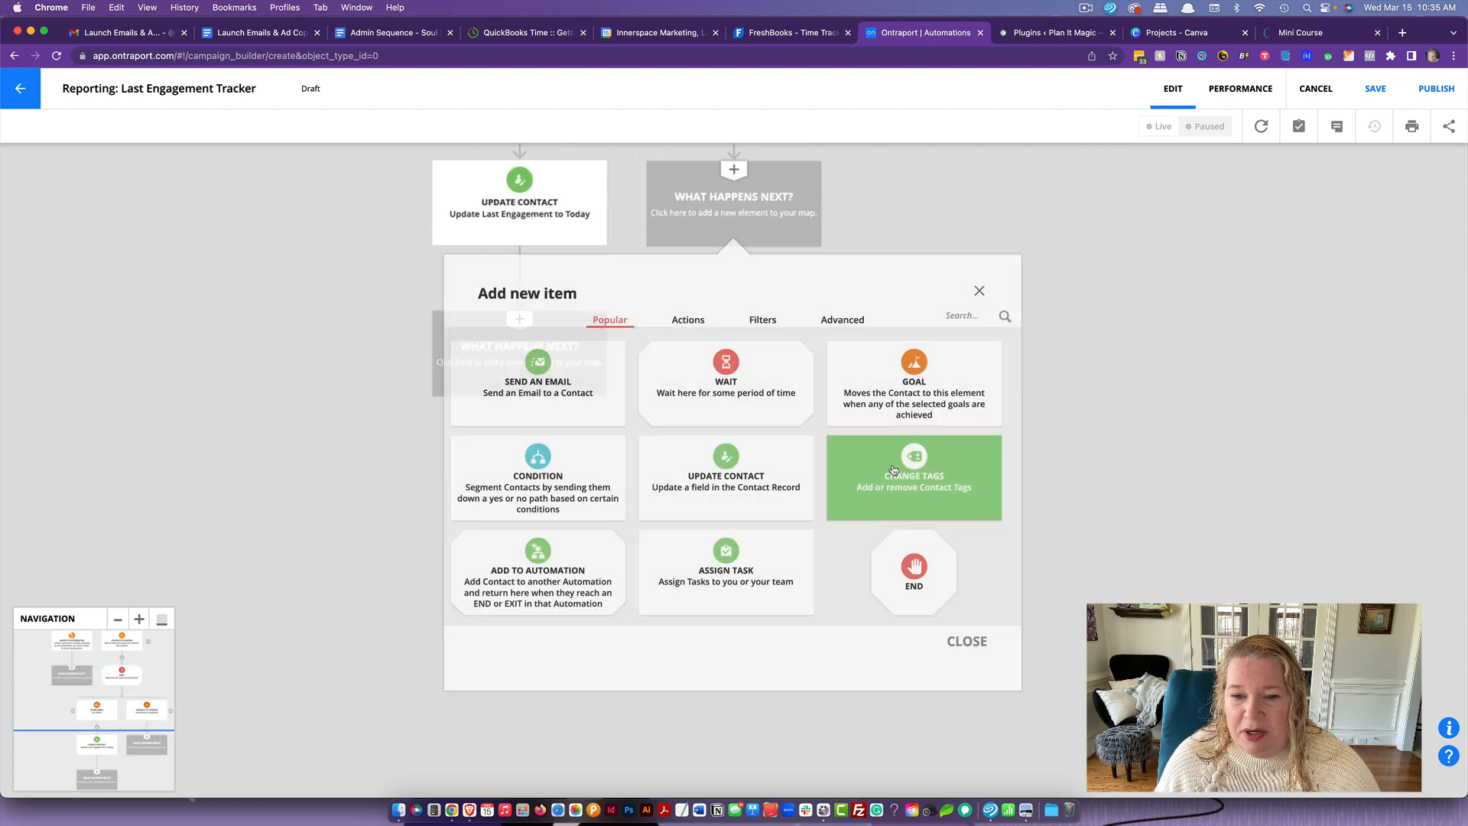
pyautogui.click(764, 321)
pyautogui.click(762, 357)
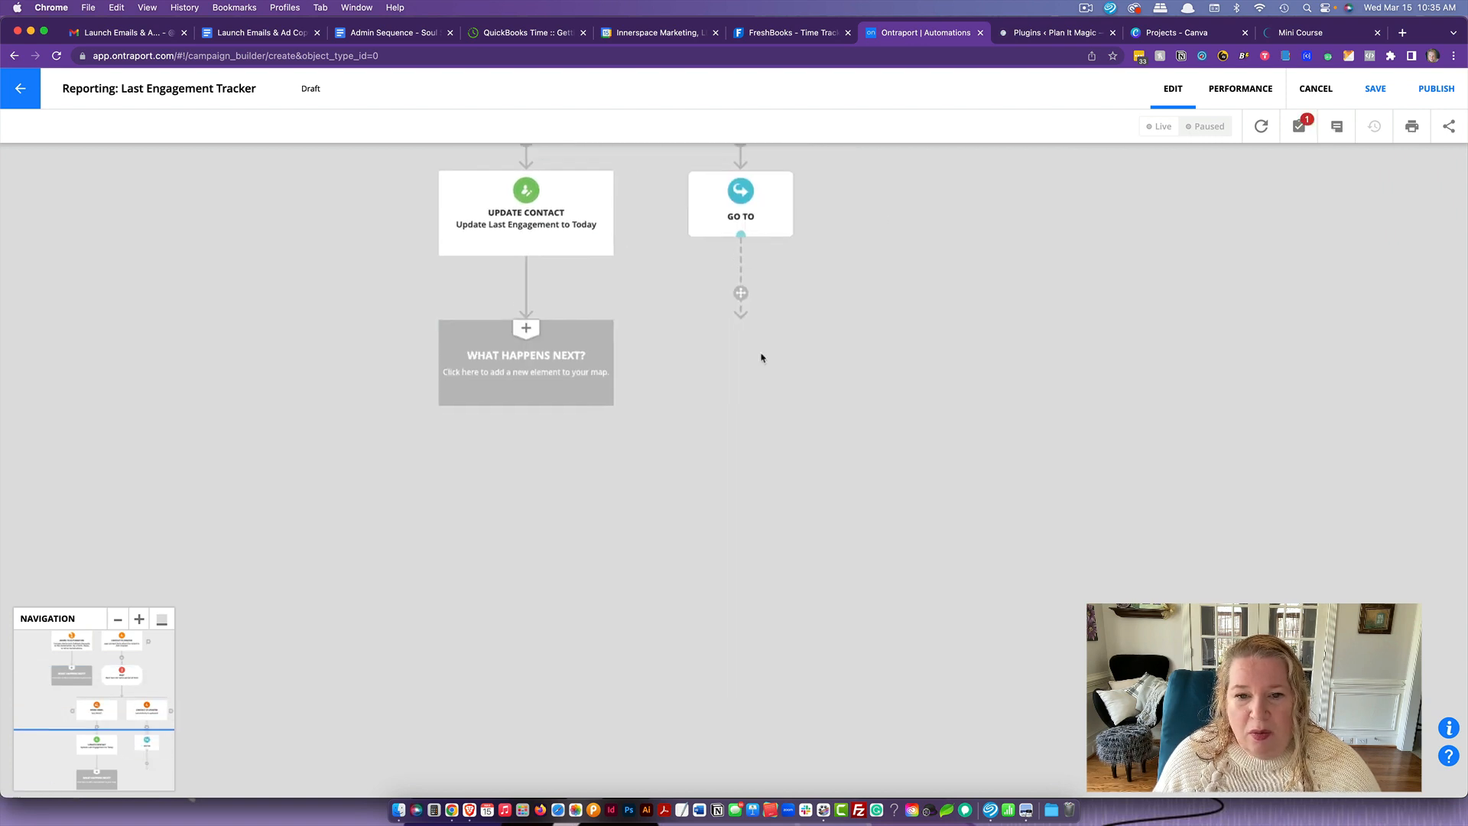
pyautogui.moveTo(899, 567); pyautogui.dragTo(731, 520)
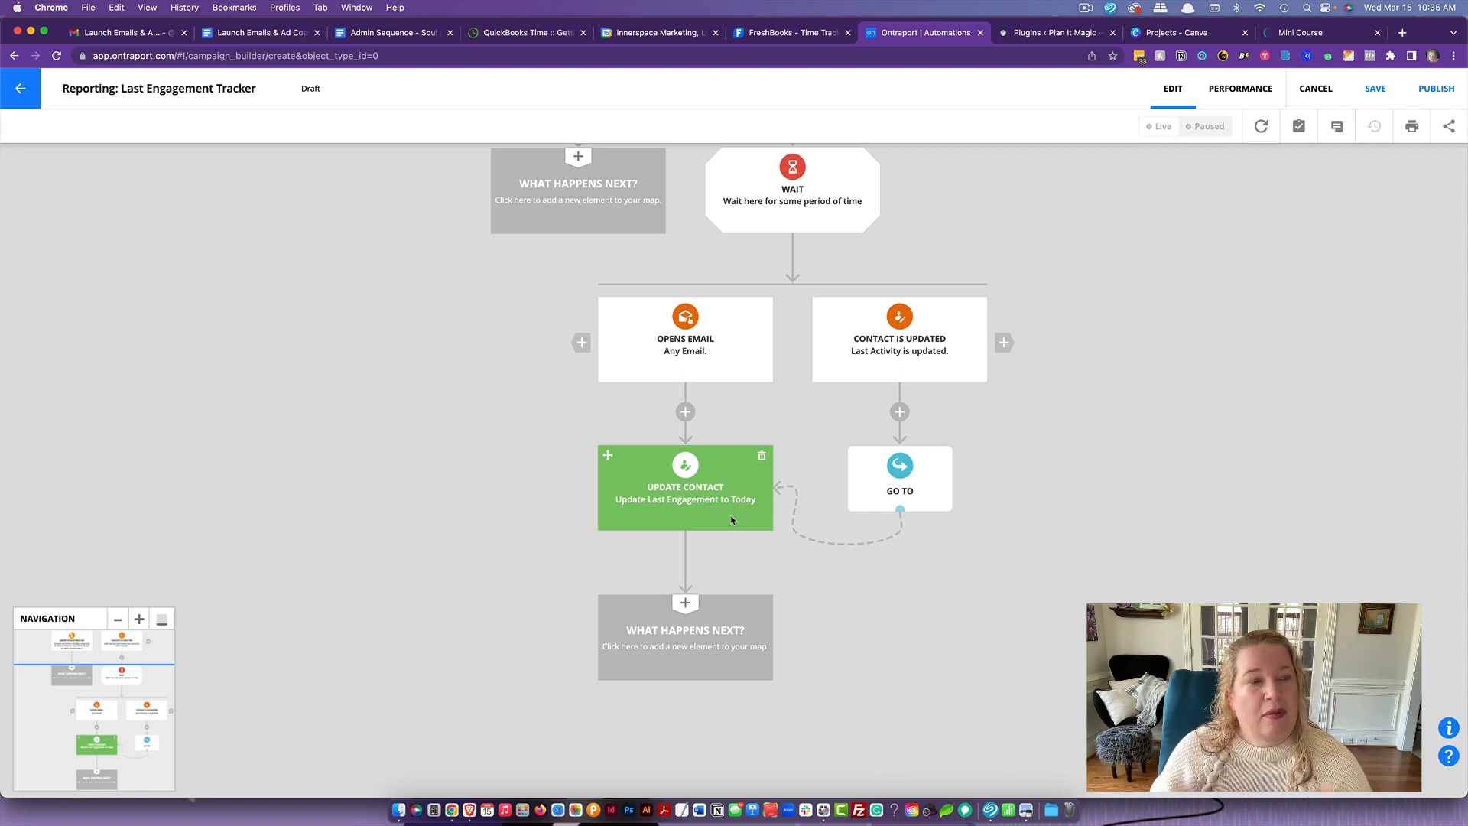
# - Below Update Contact, add a Change Tags element that adds the "Reset Last Engagement Loop" tag, and finish the path with an End element
pyautogui.scroll(-3, 680, 634)
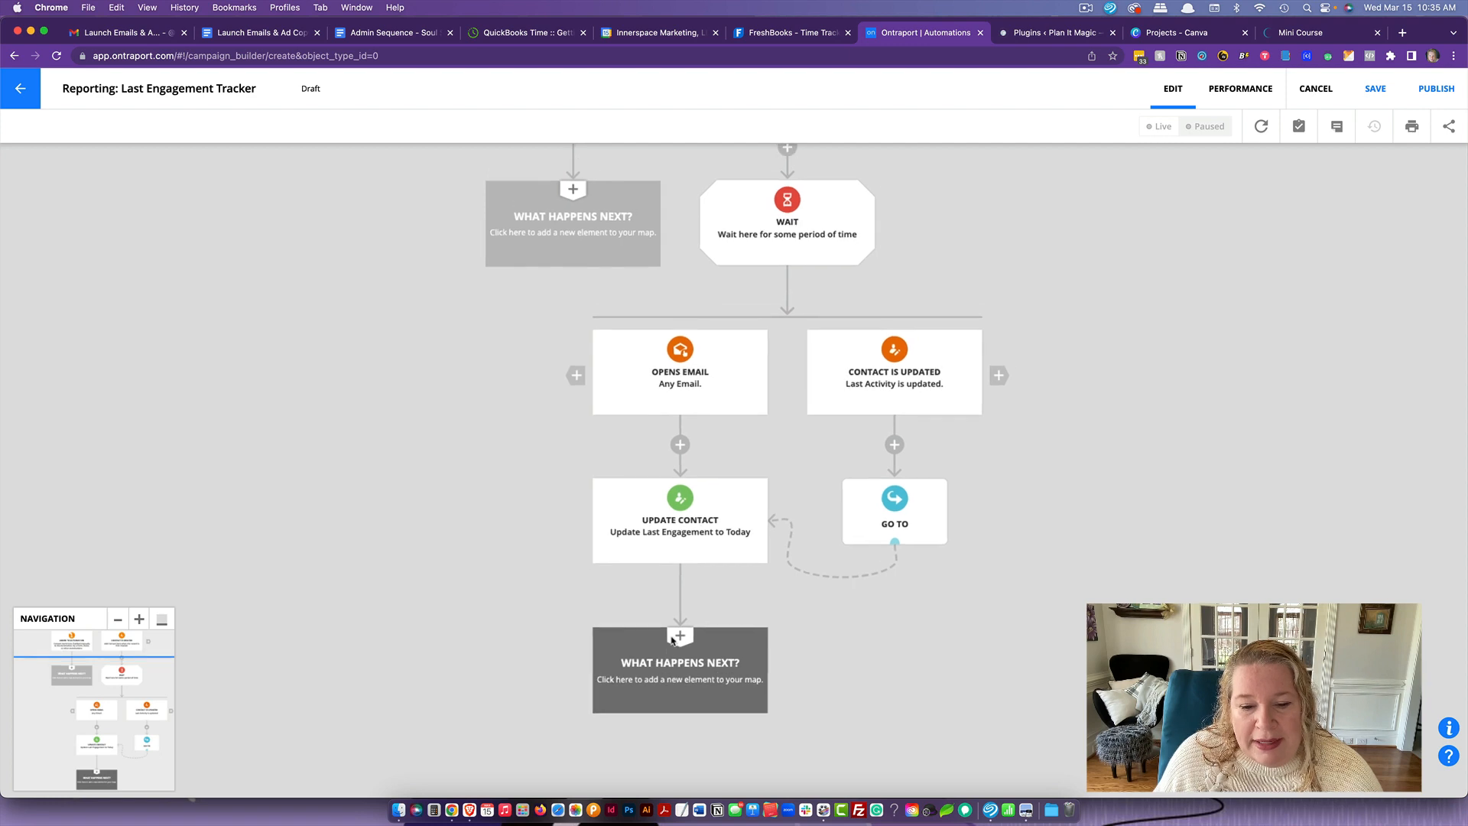
pyautogui.click(685, 473)
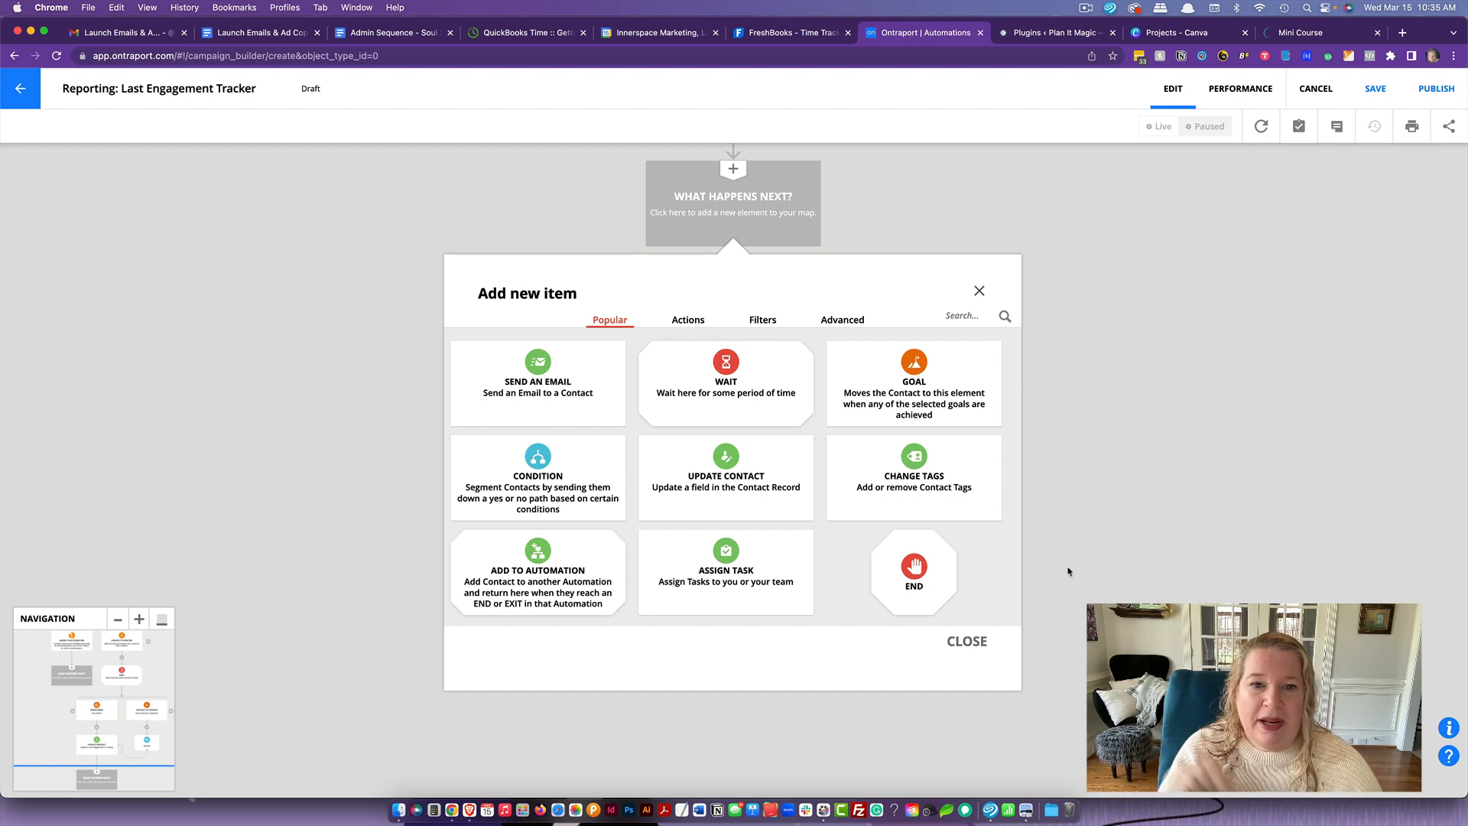
pyautogui.click(908, 491)
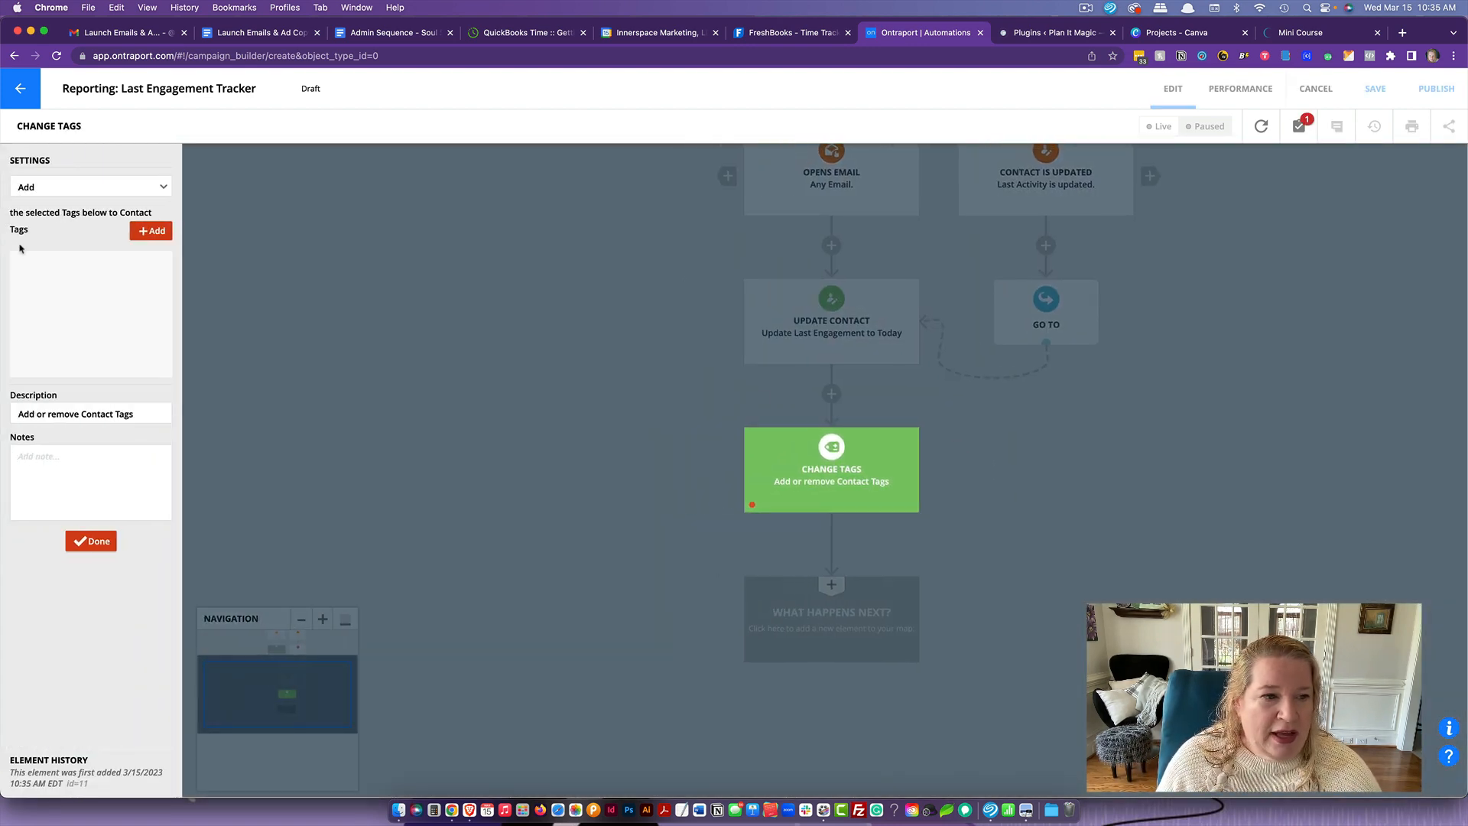
pyautogui.click(148, 233)
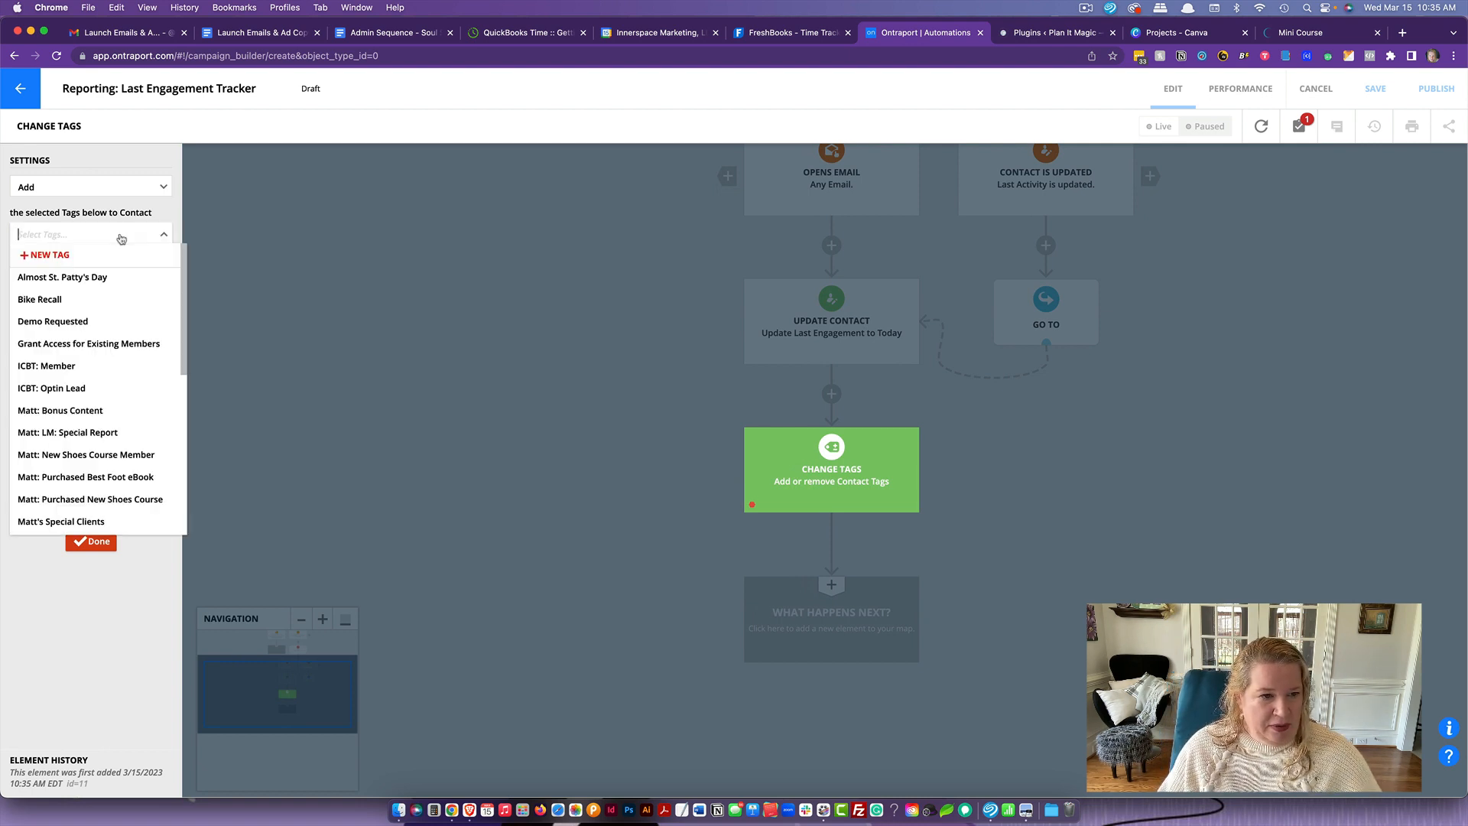
pyautogui.write('Res')
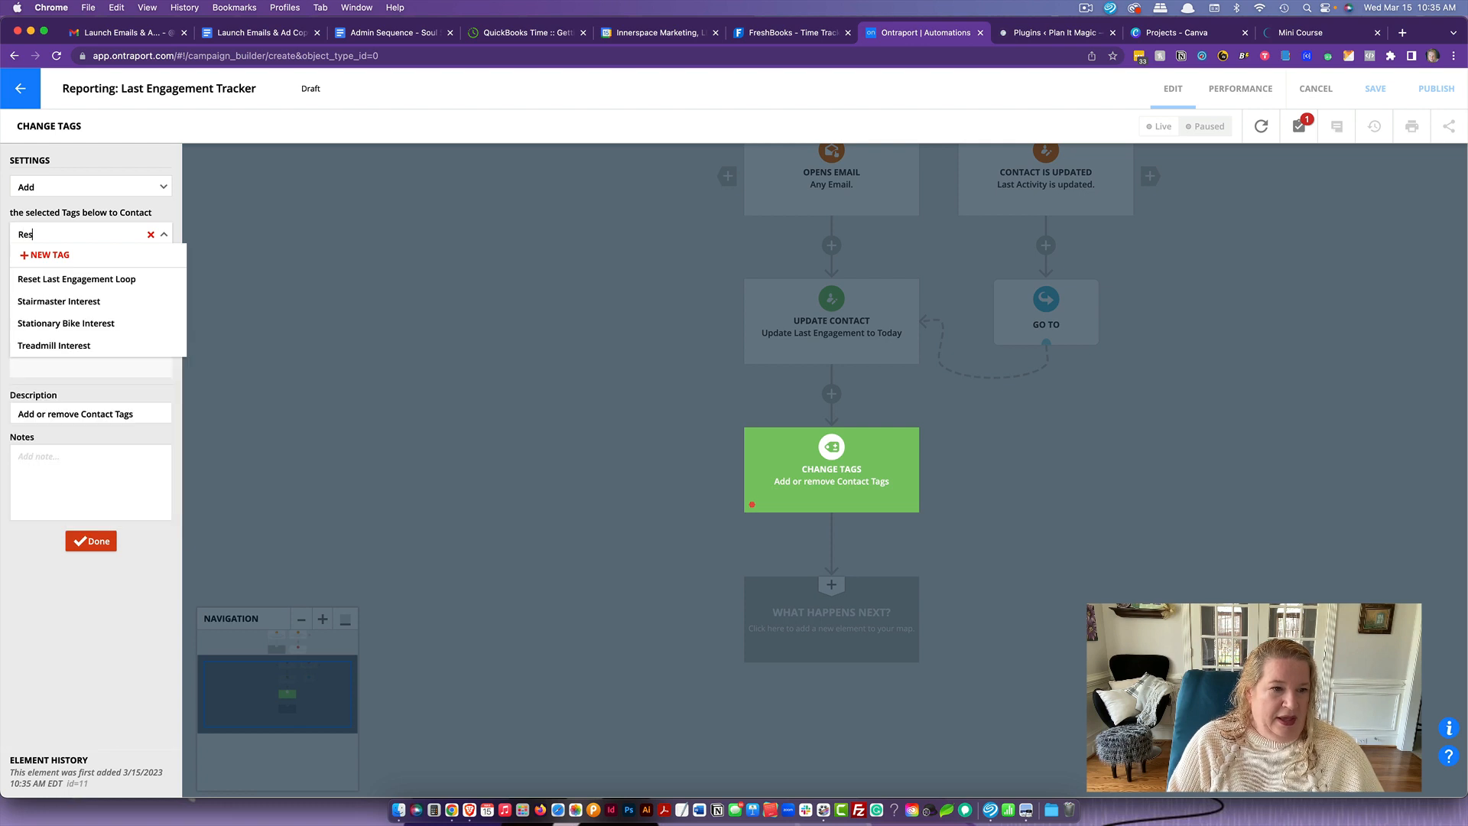
pyautogui.click(130, 279)
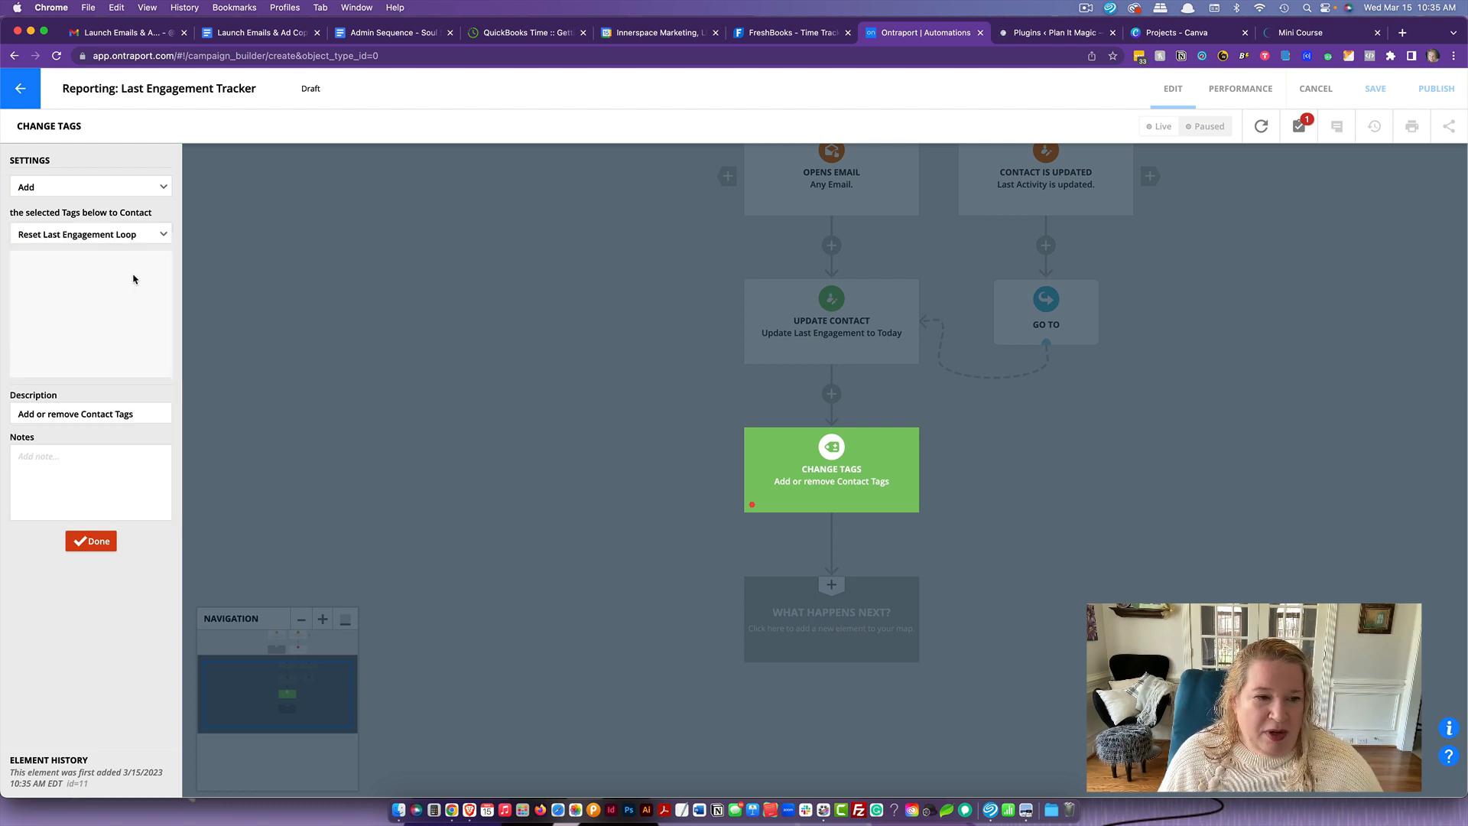
pyautogui.click(81, 539)
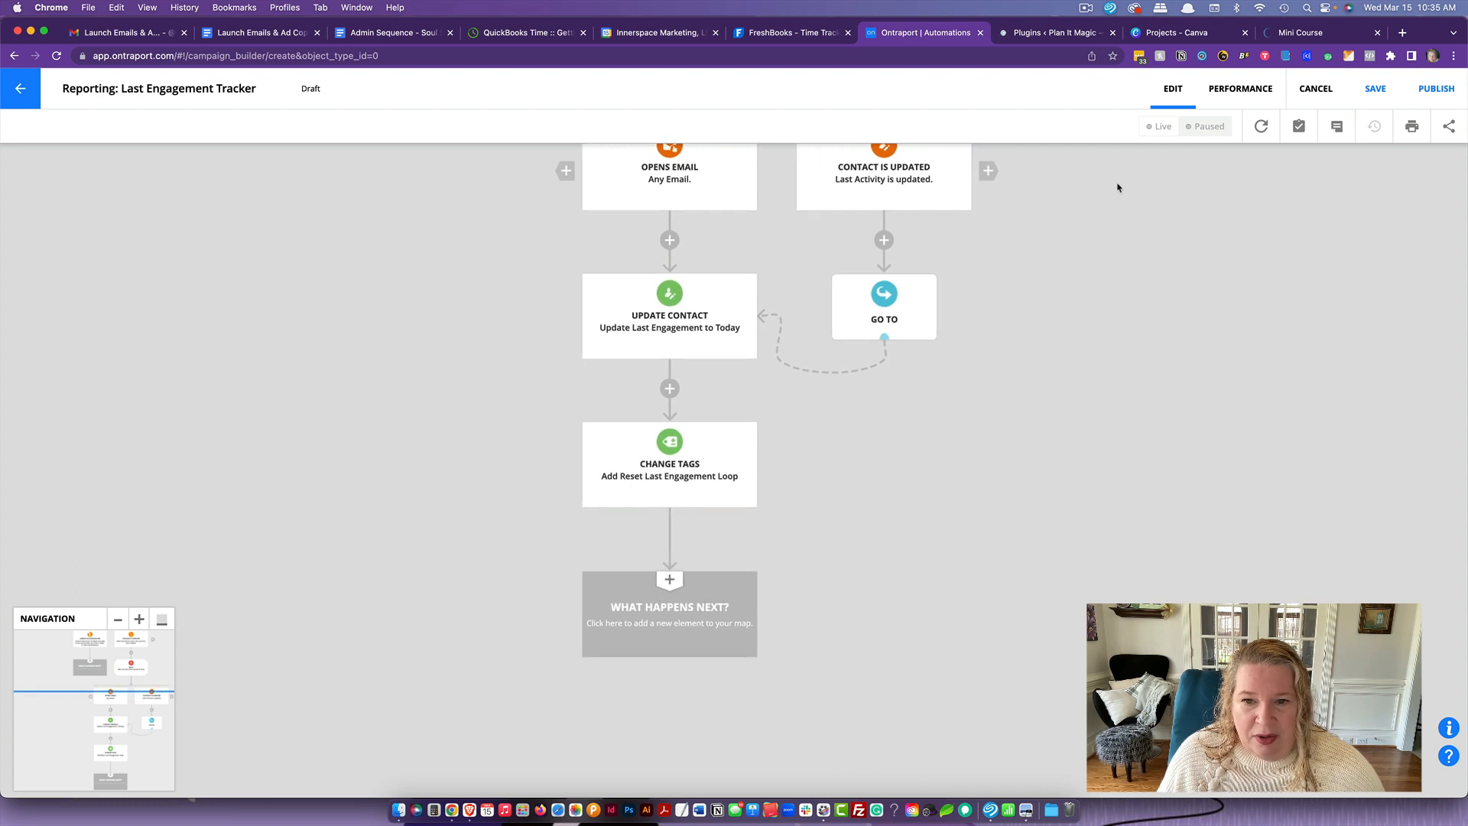
pyautogui.click(666, 628)
pyautogui.click(913, 572)
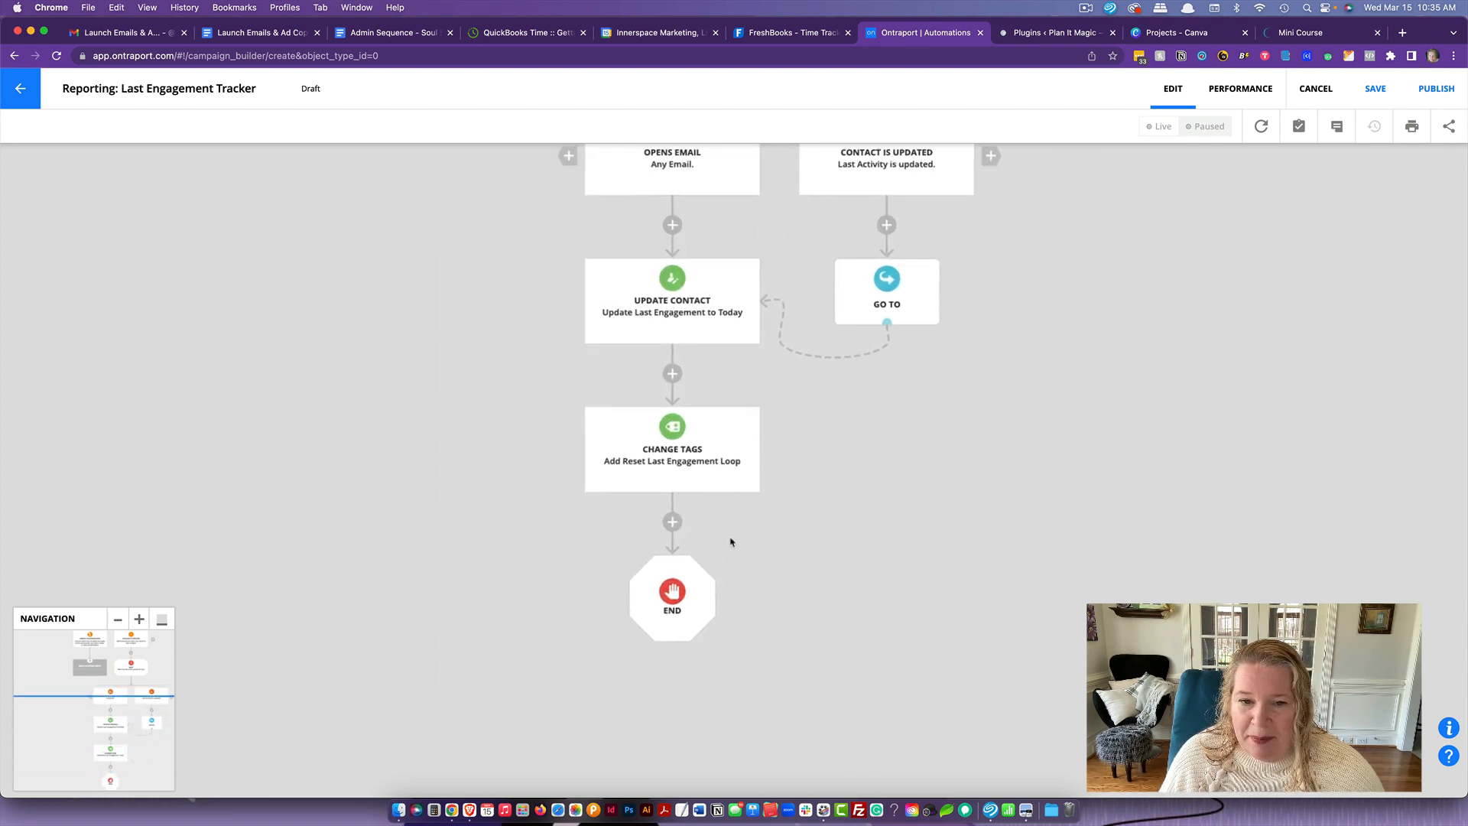
# - Add a Go To element below the Added to Automation start element and link it to the Wait element
pyautogui.scroll(5, 730, 542)
pyautogui.hscroll(2, 730, 541)
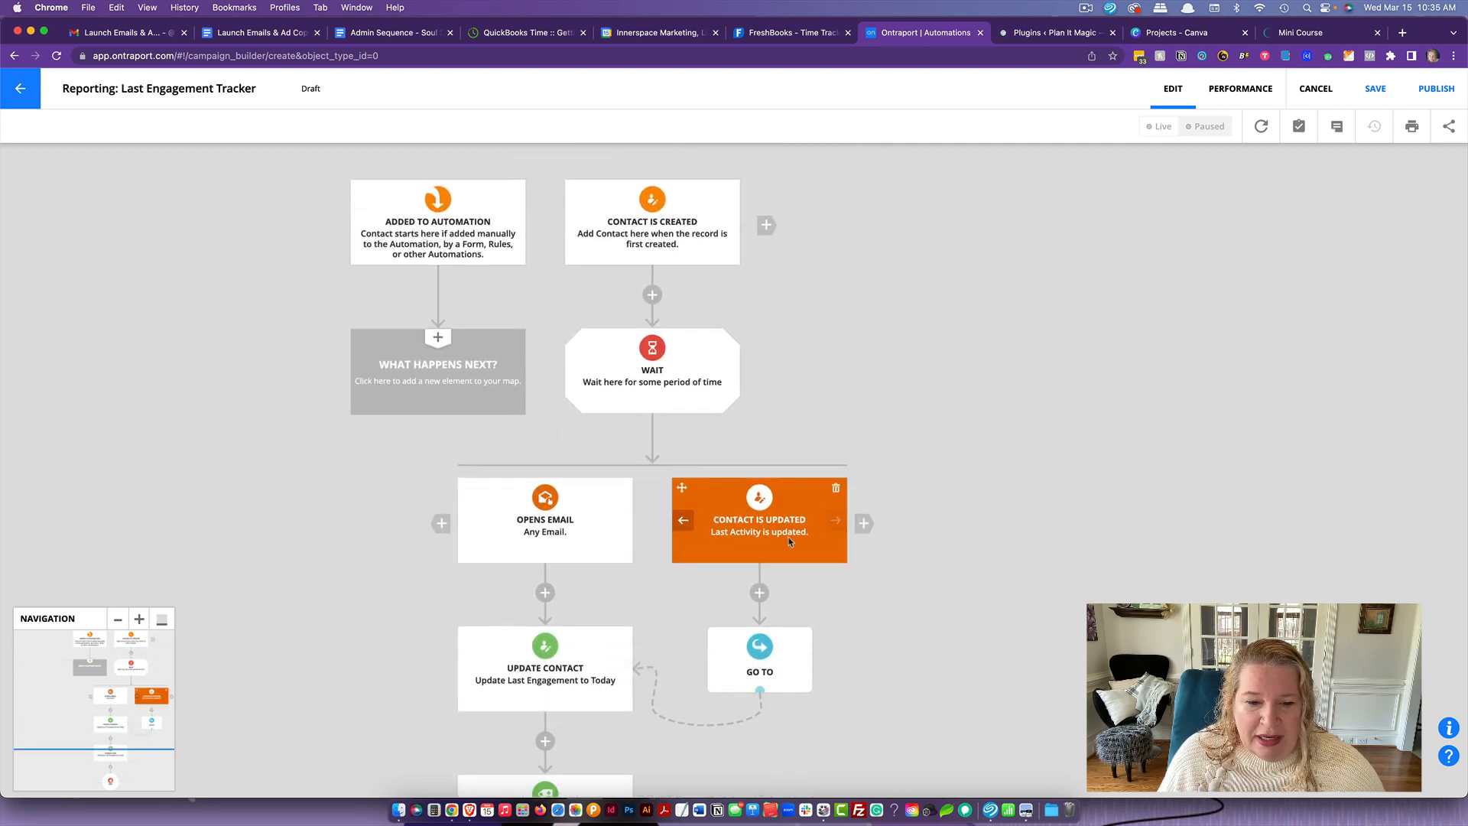
pyautogui.click(446, 380)
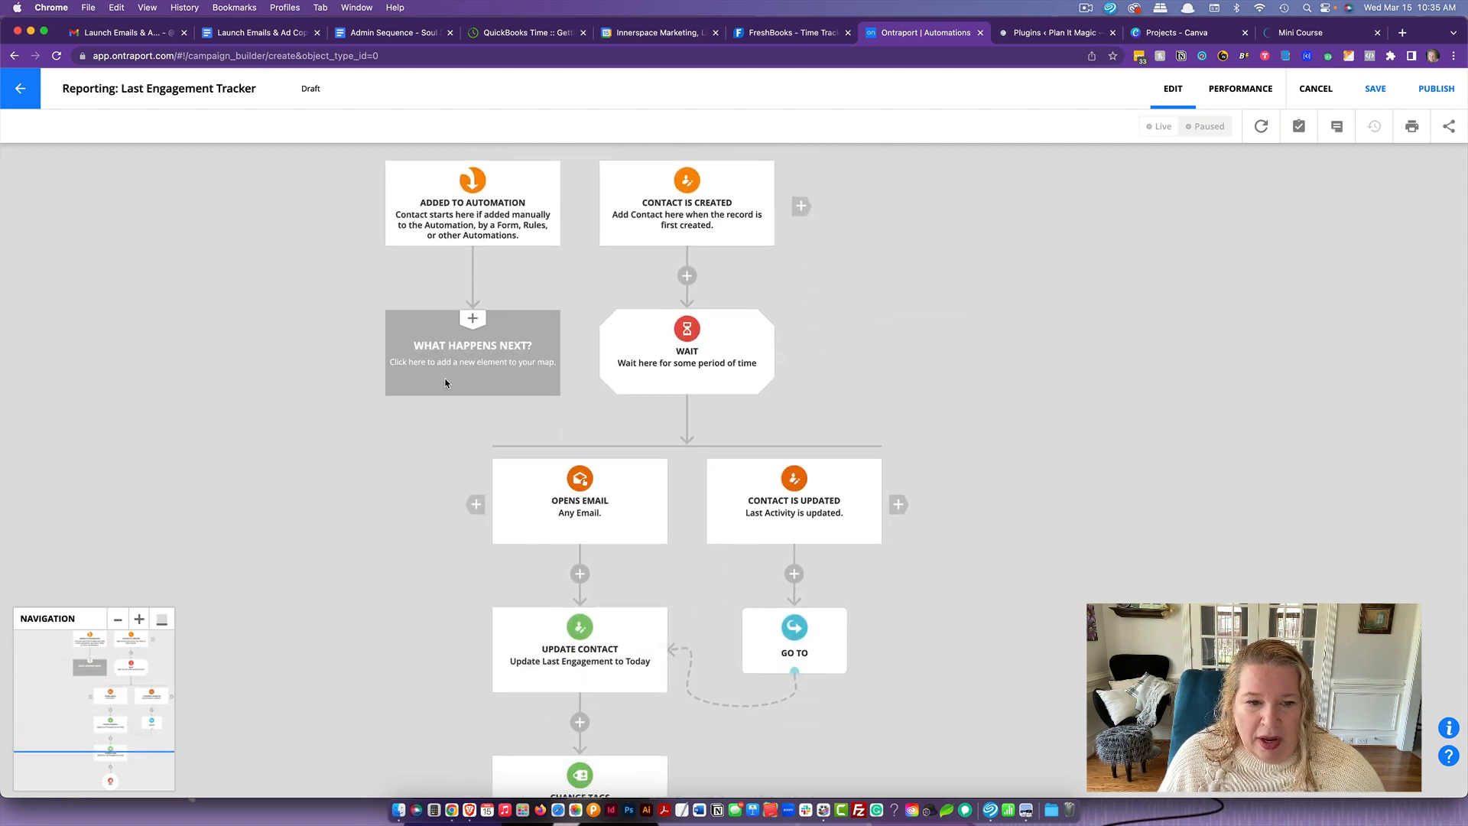
pyautogui.click(763, 320)
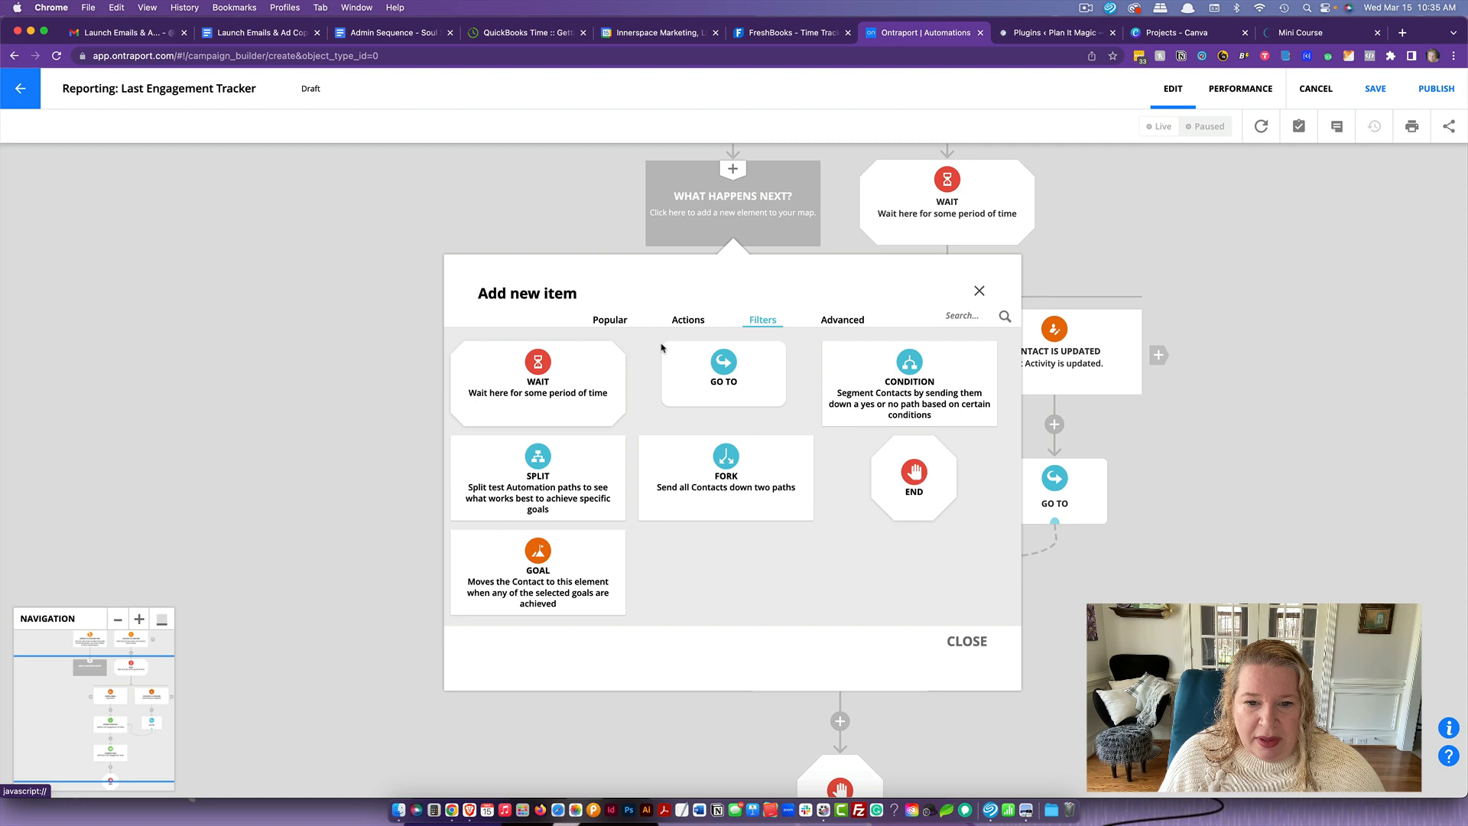
pyautogui.click(725, 374)
pyautogui.click(525, 379)
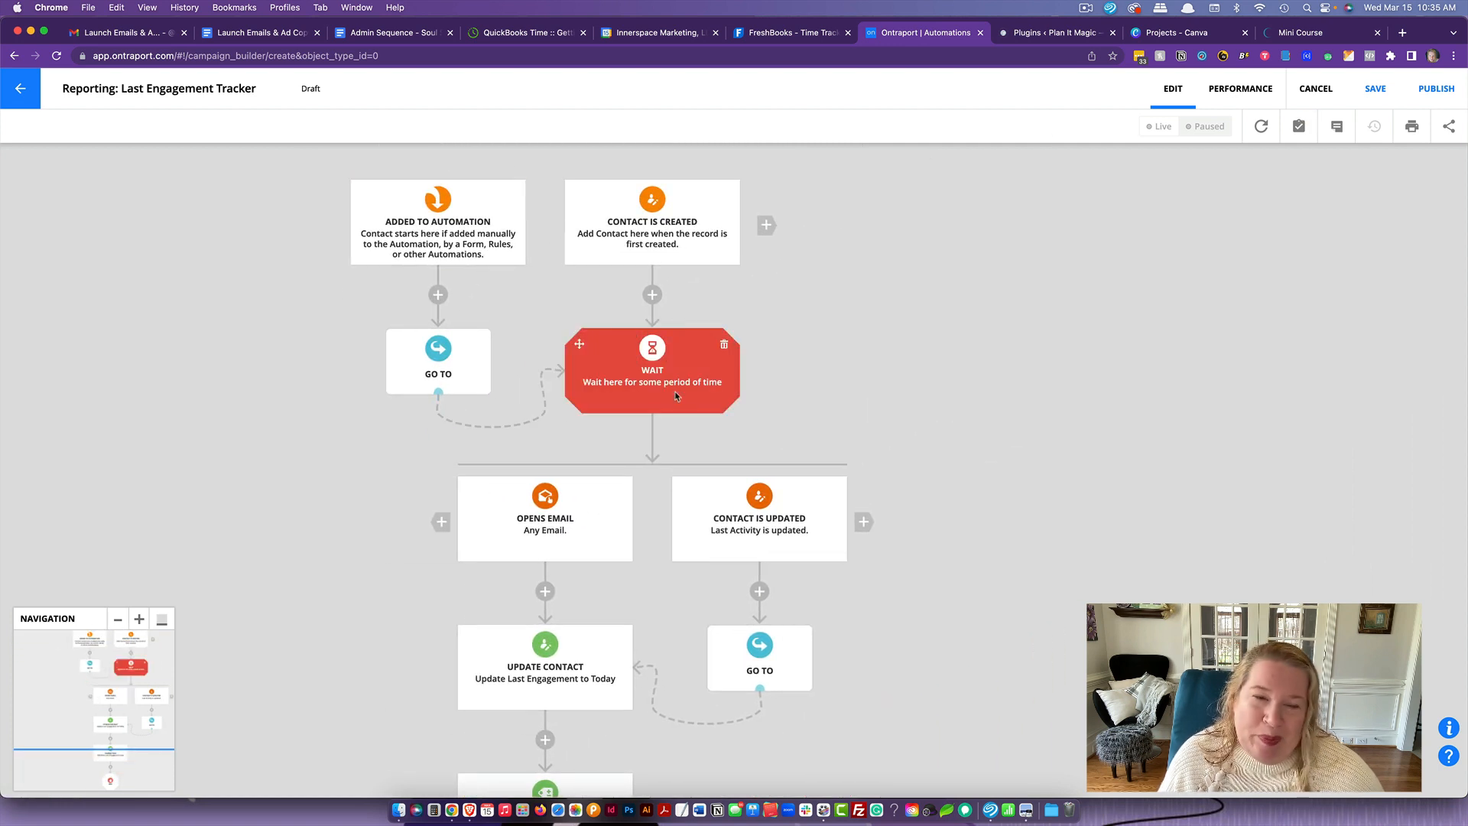
# - Add a third start trigger to the automation that fires when a contact is added to the "Reset Last Engagement Loop" tag
pyautogui.hscroll(3, 1114, 417)
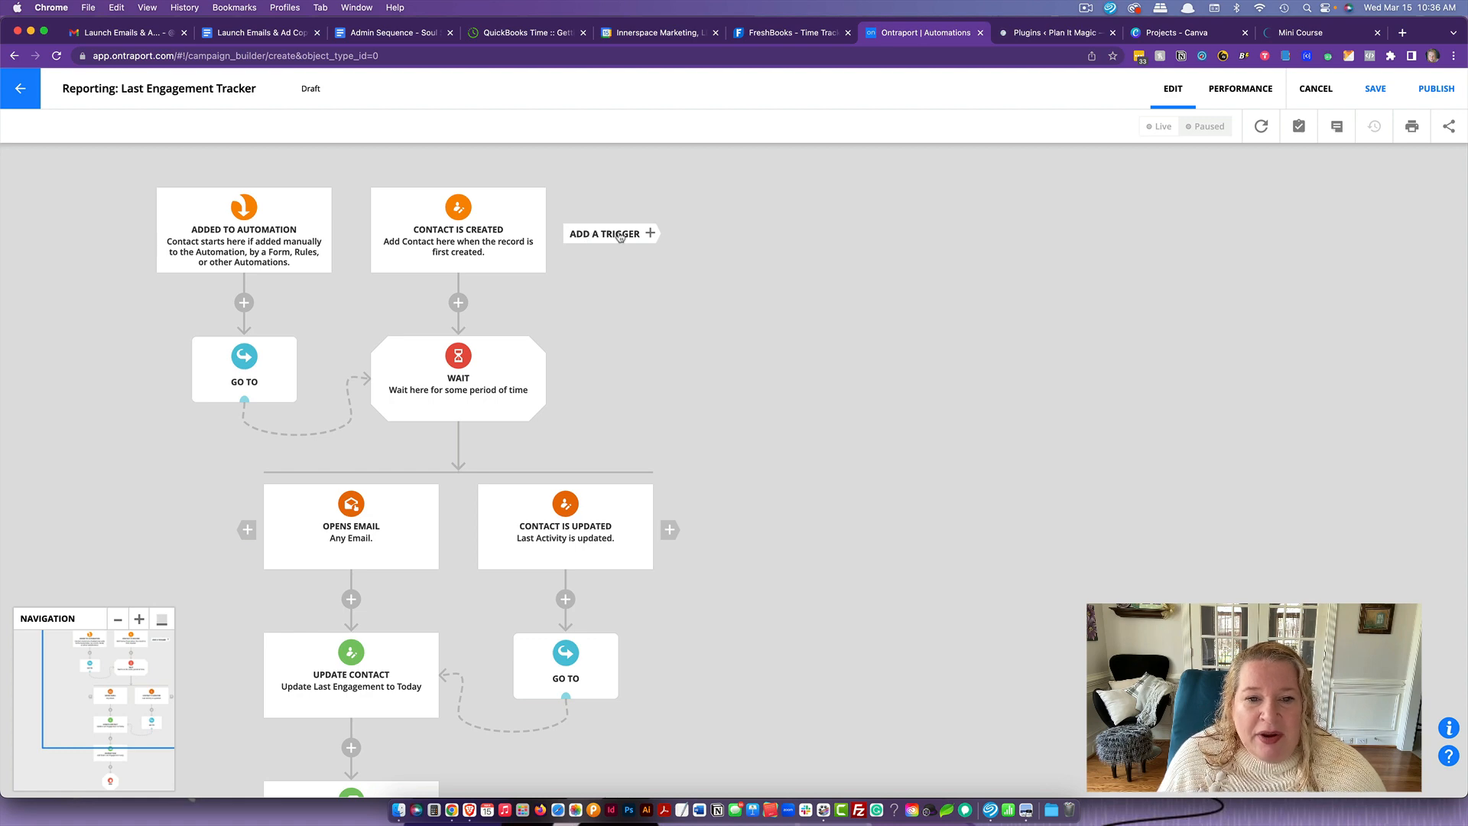
pyautogui.click(620, 234)
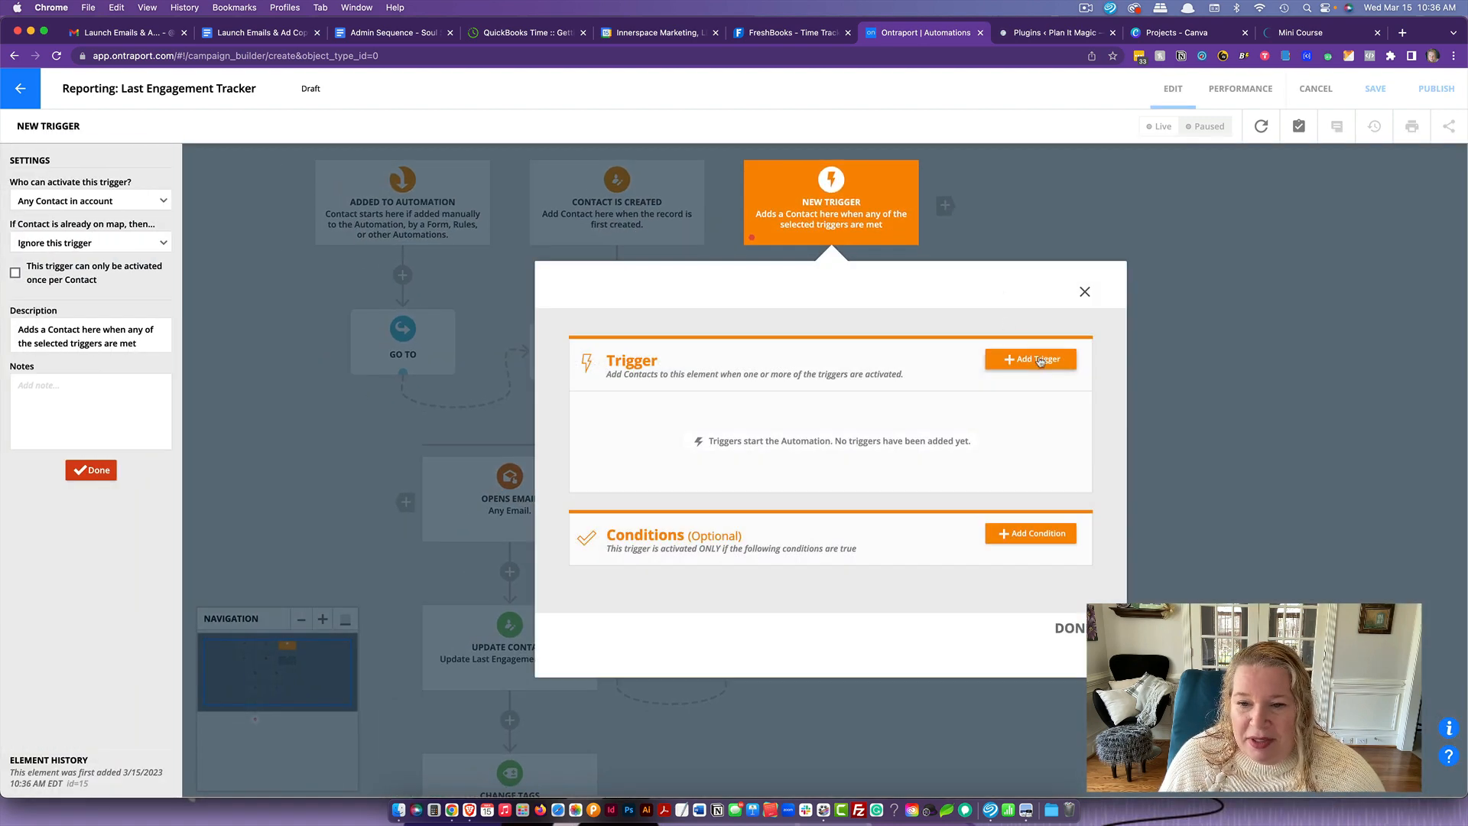
pyautogui.click(1039, 360)
pyautogui.write('tag')
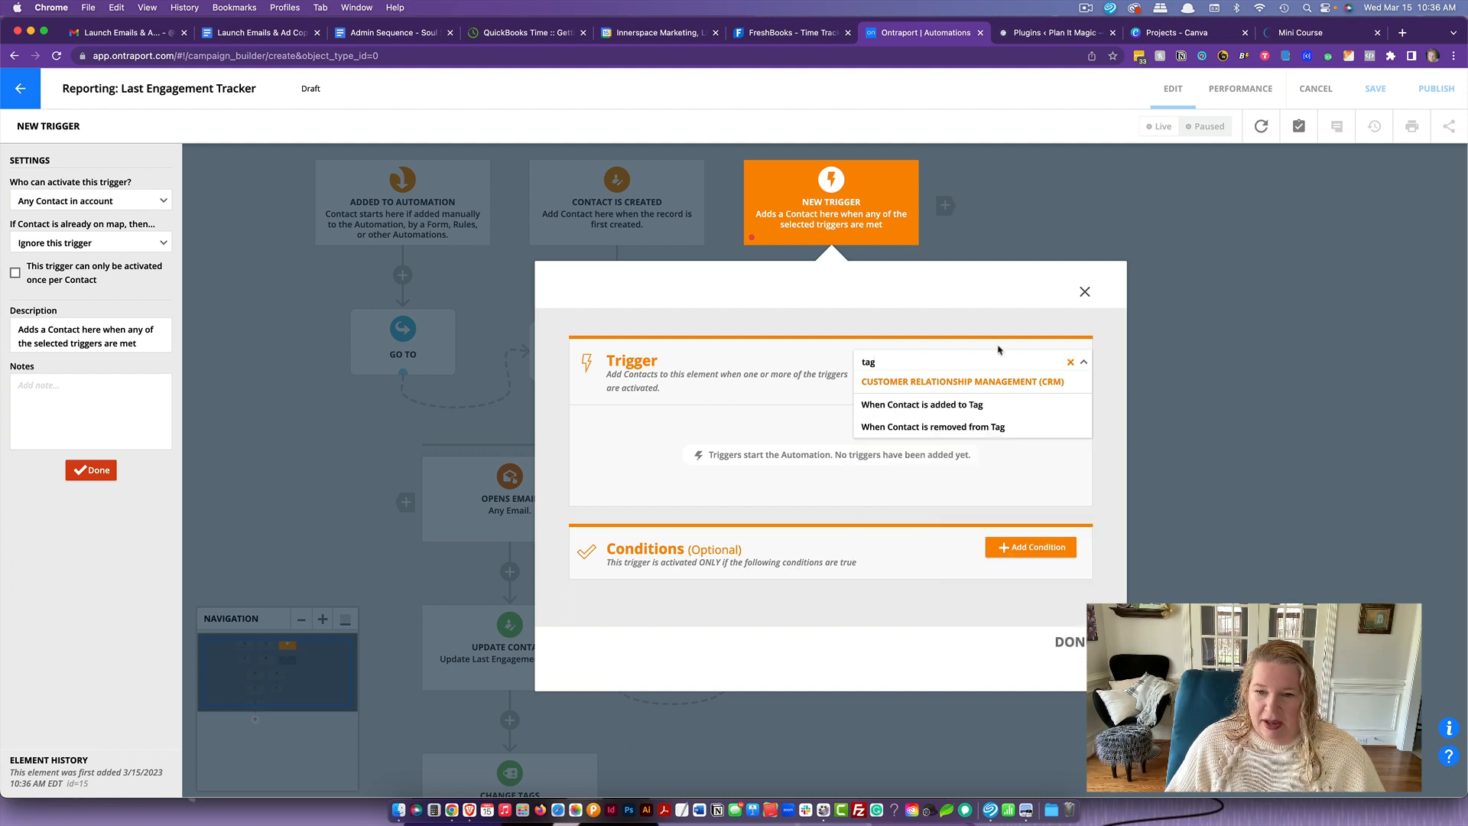
pyautogui.click(994, 404)
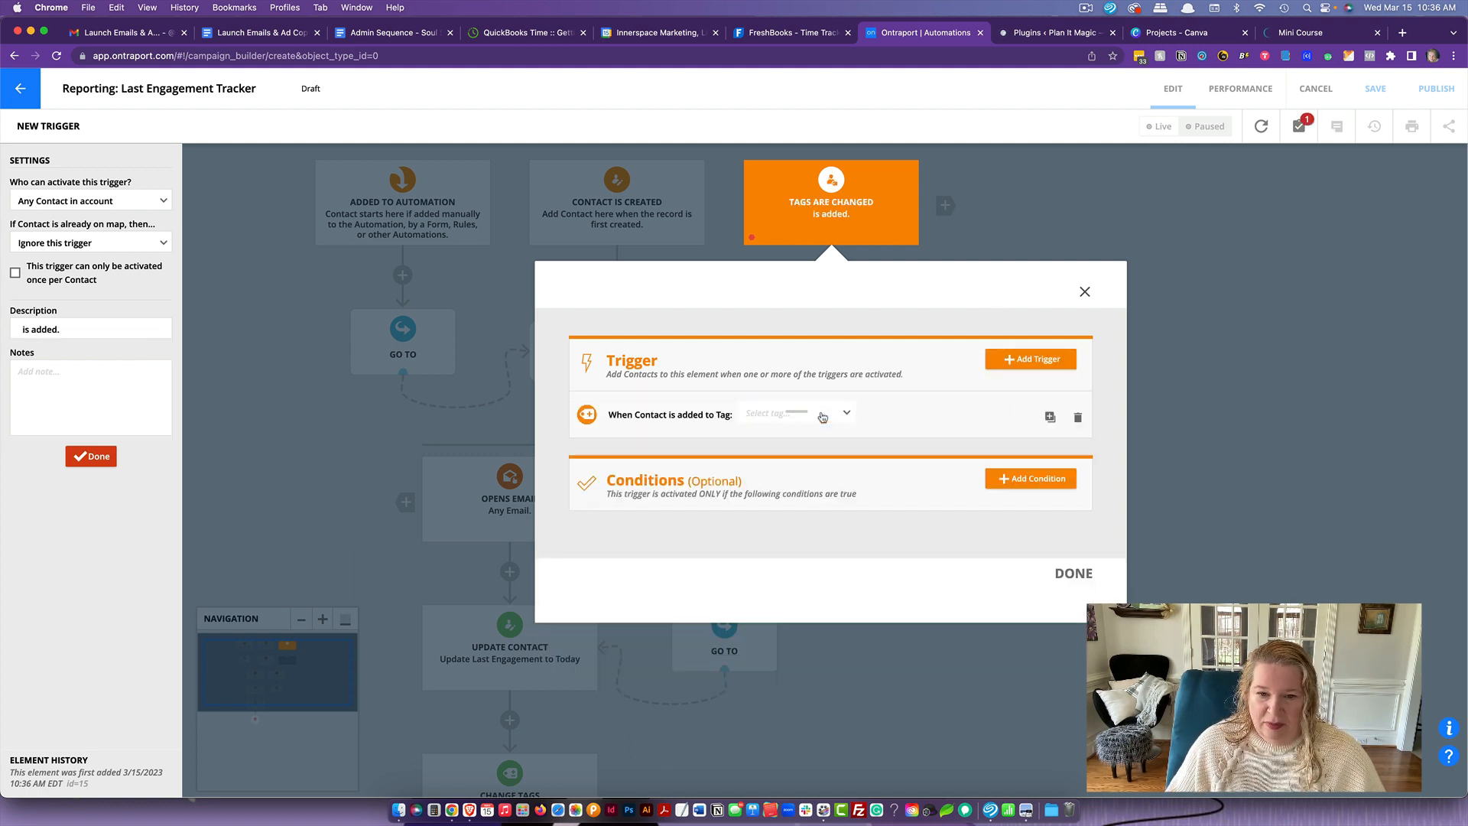
pyautogui.click(822, 414)
pyautogui.write('reset')
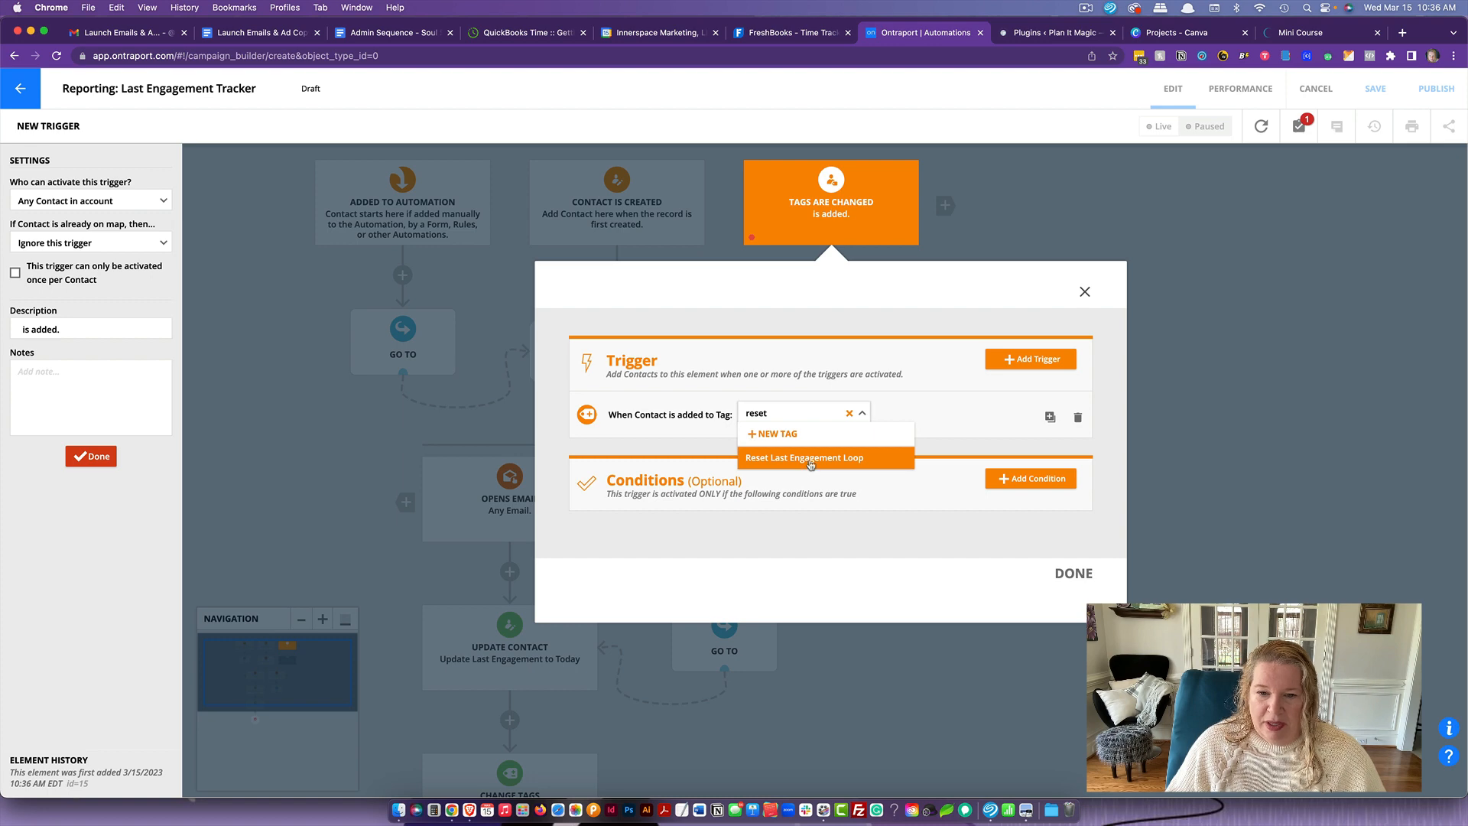
pyautogui.click(810, 457)
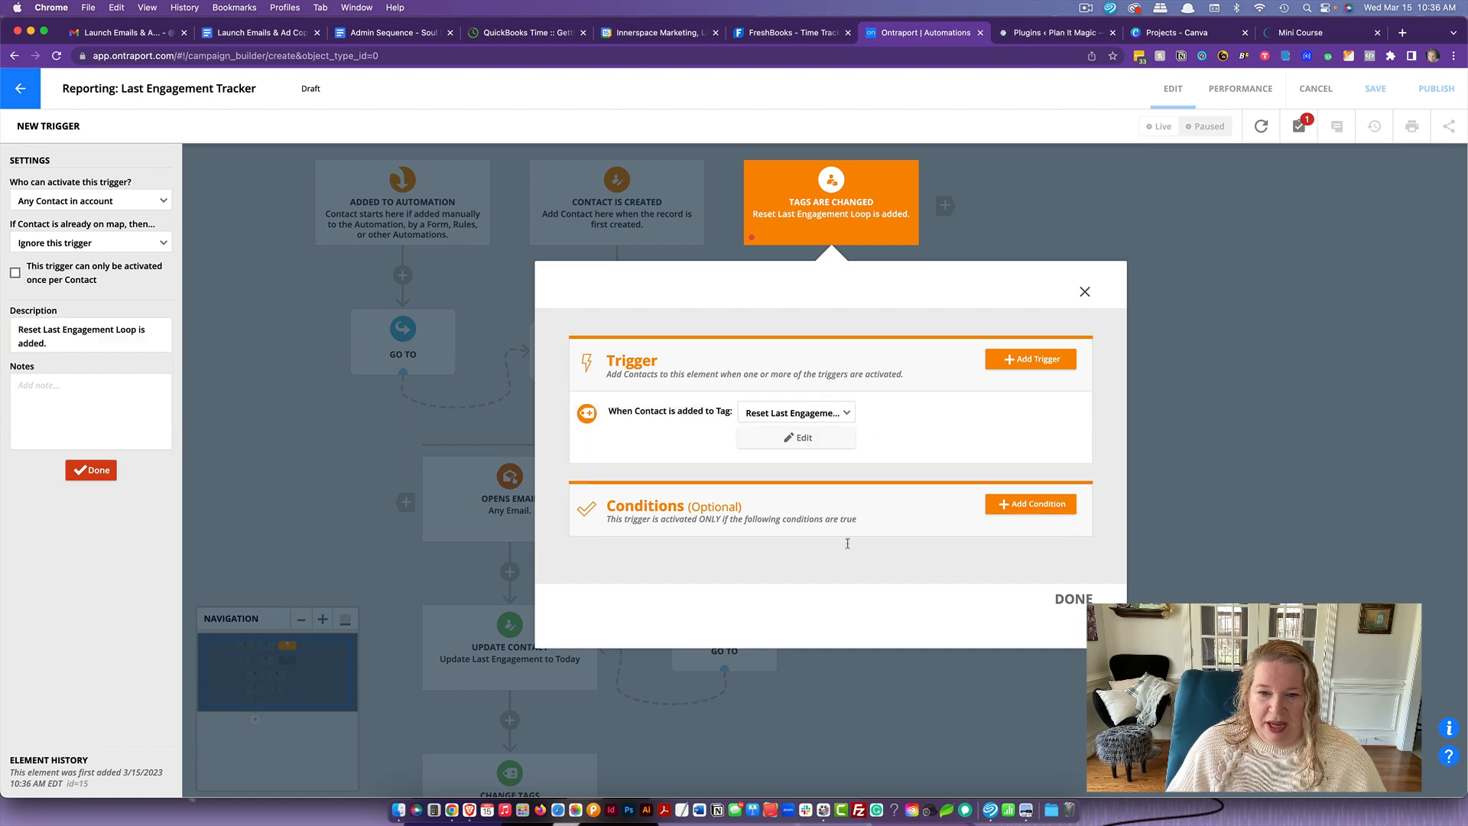
pyautogui.click(1073, 598)
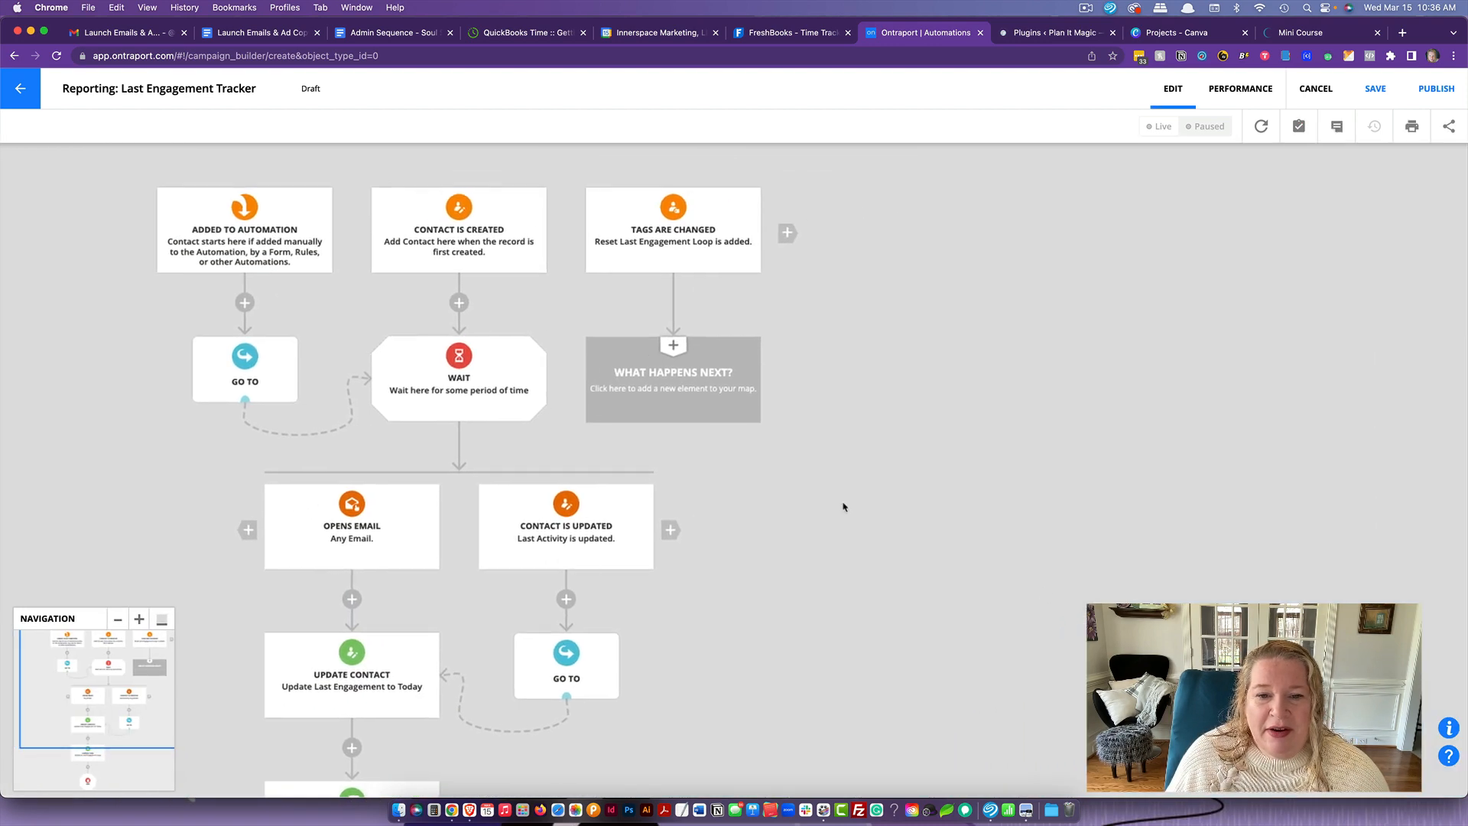
# - Below the Tags Are Changed trigger, add a Change Tags element that removes the "Reset Last Engagement Loop" tag
pyautogui.click(663, 381)
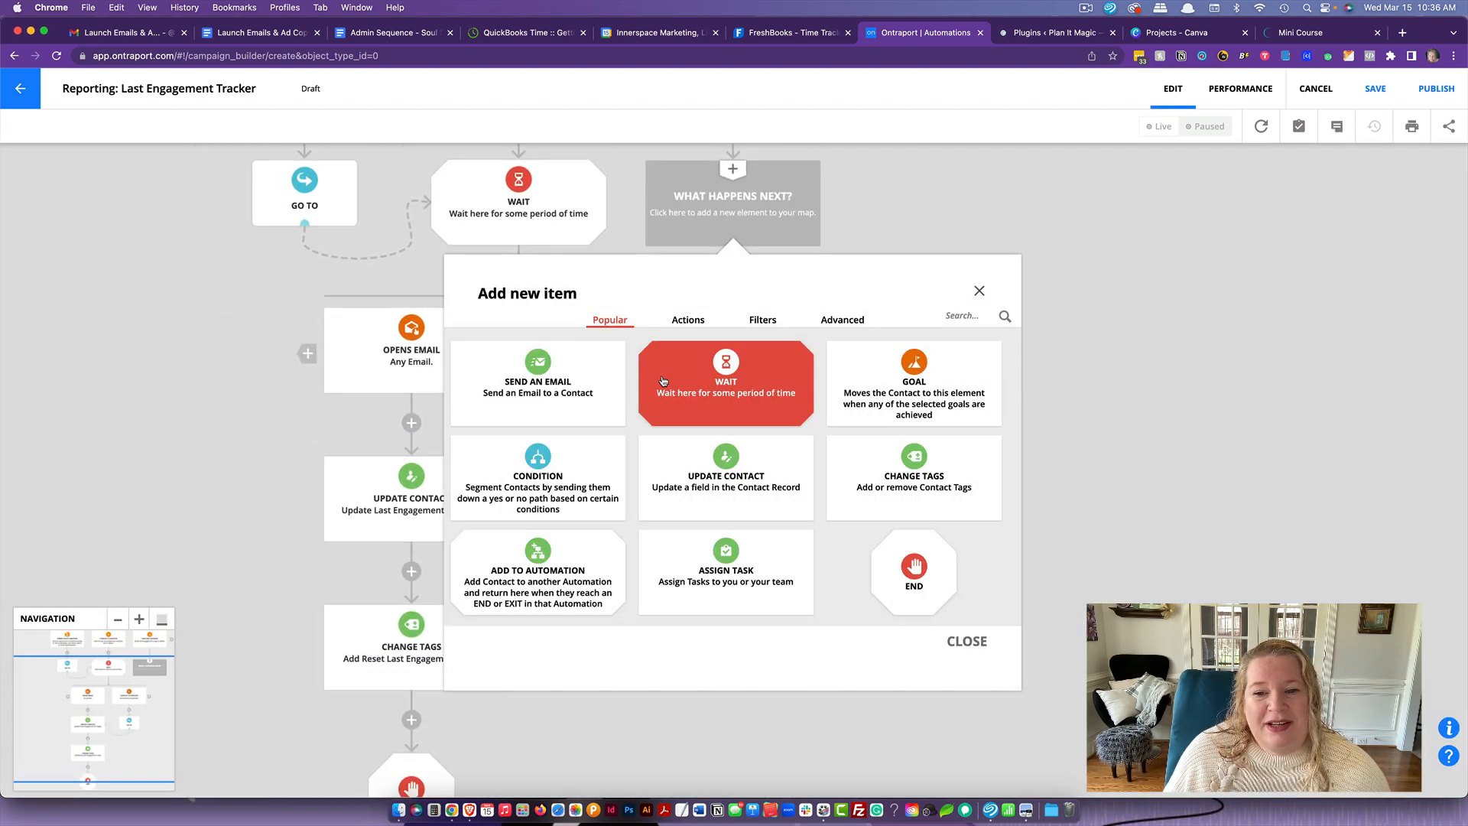
pyautogui.click(935, 476)
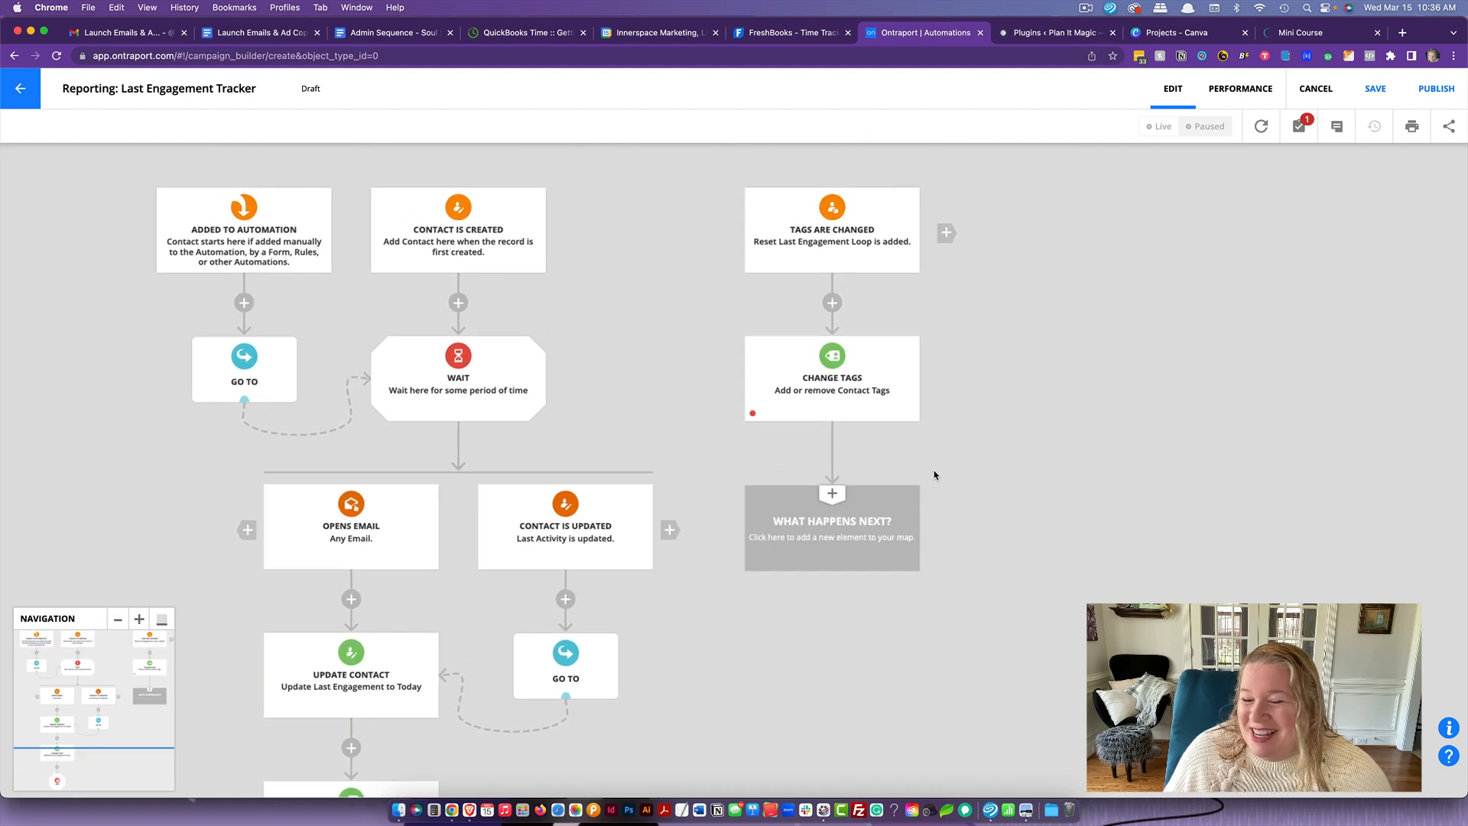
pyautogui.click(849, 386)
pyautogui.click(119, 184)
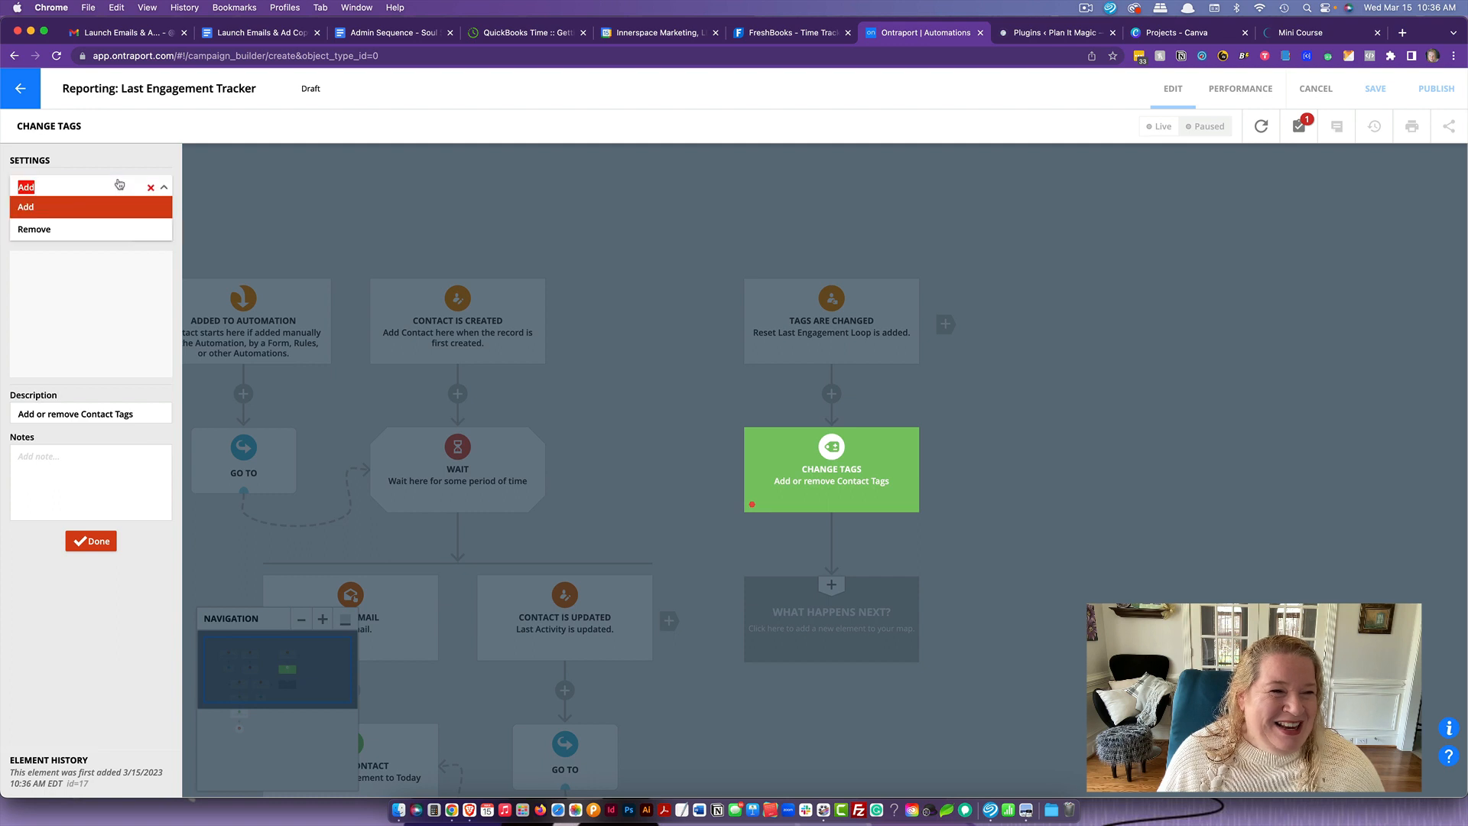
pyautogui.click(38, 228)
pyautogui.click(69, 237)
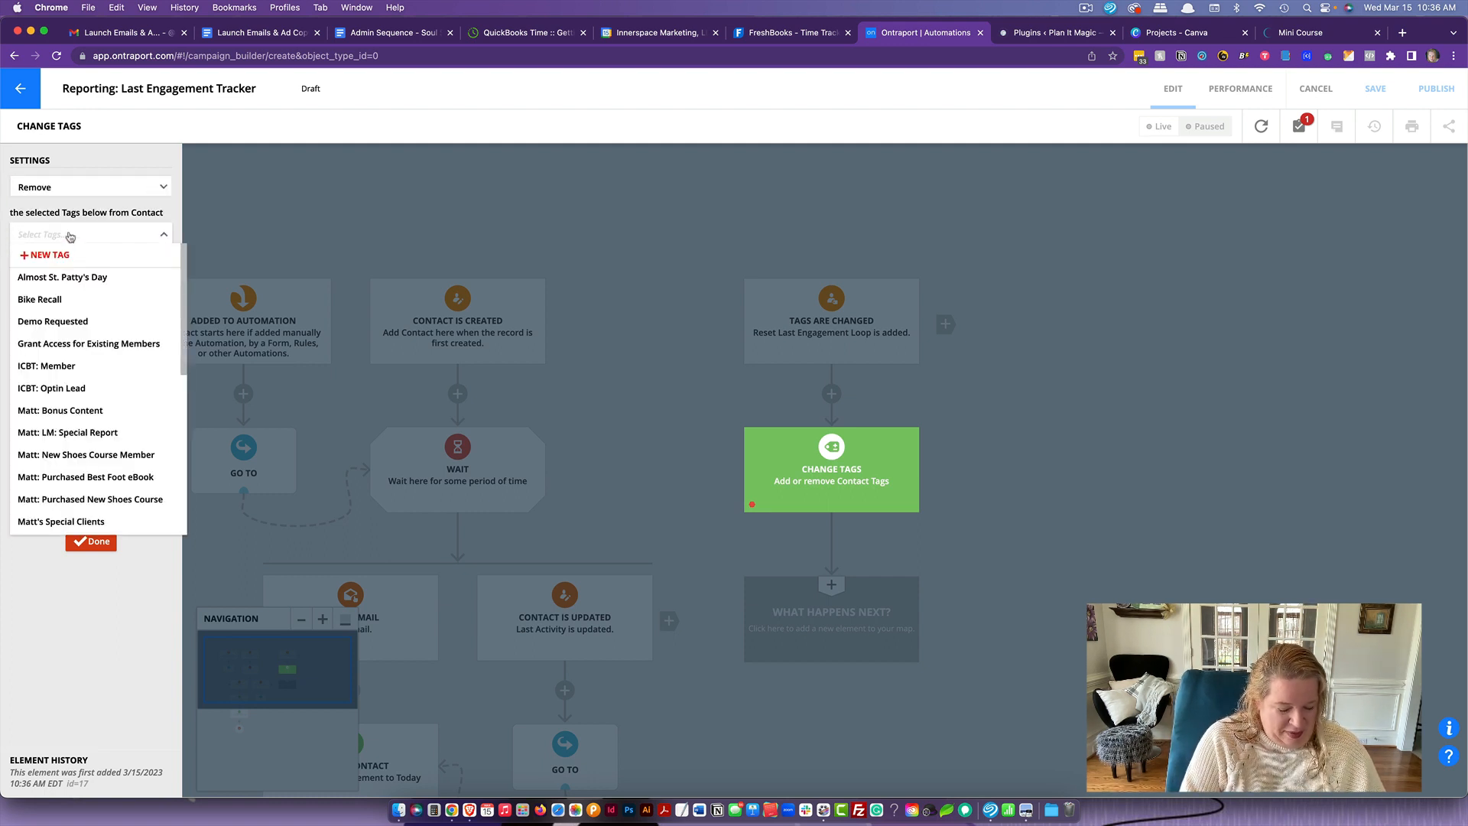
pyautogui.write('rese')
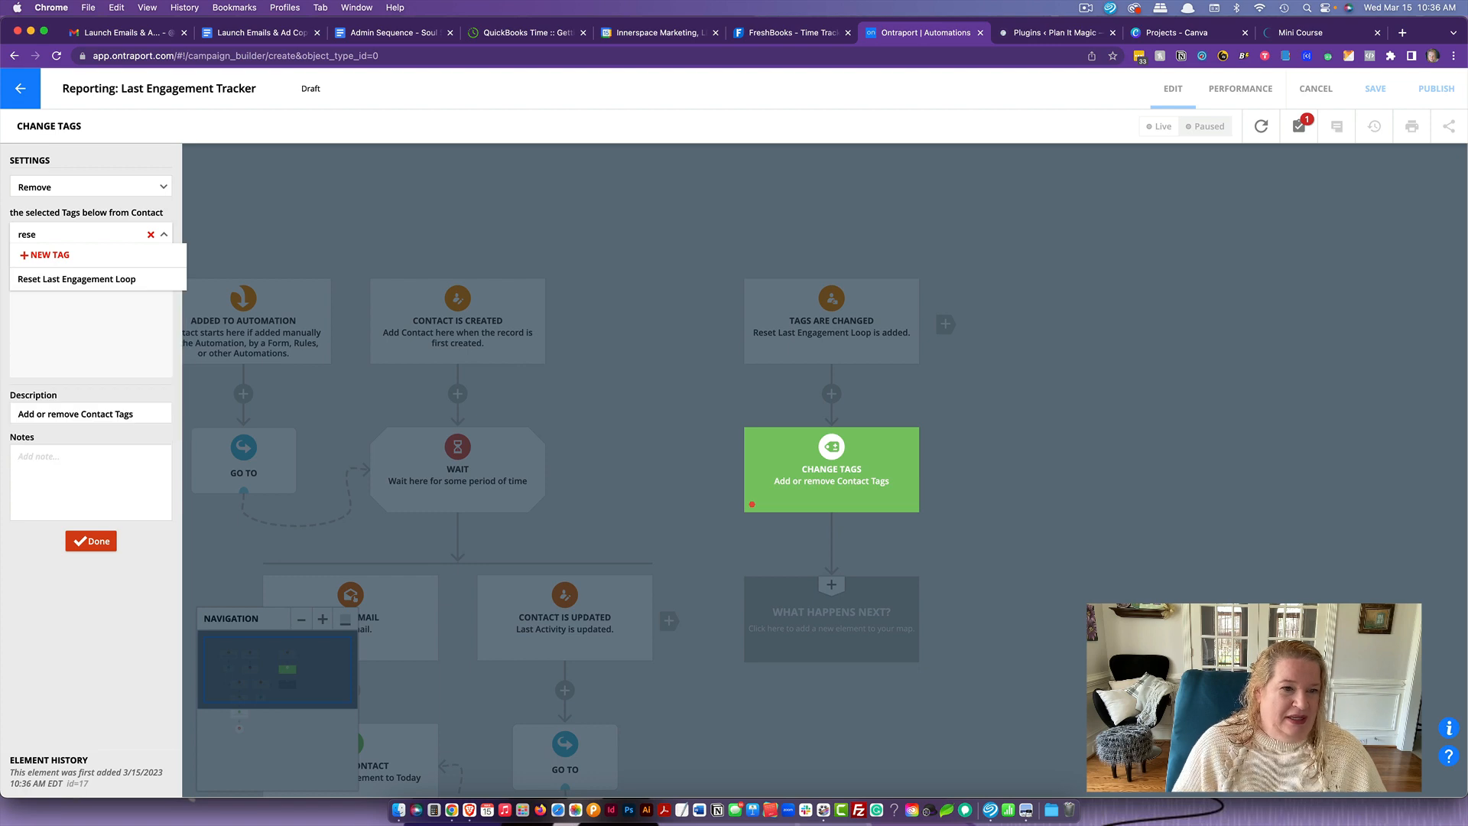
pyautogui.click(67, 279)
pyautogui.click(92, 555)
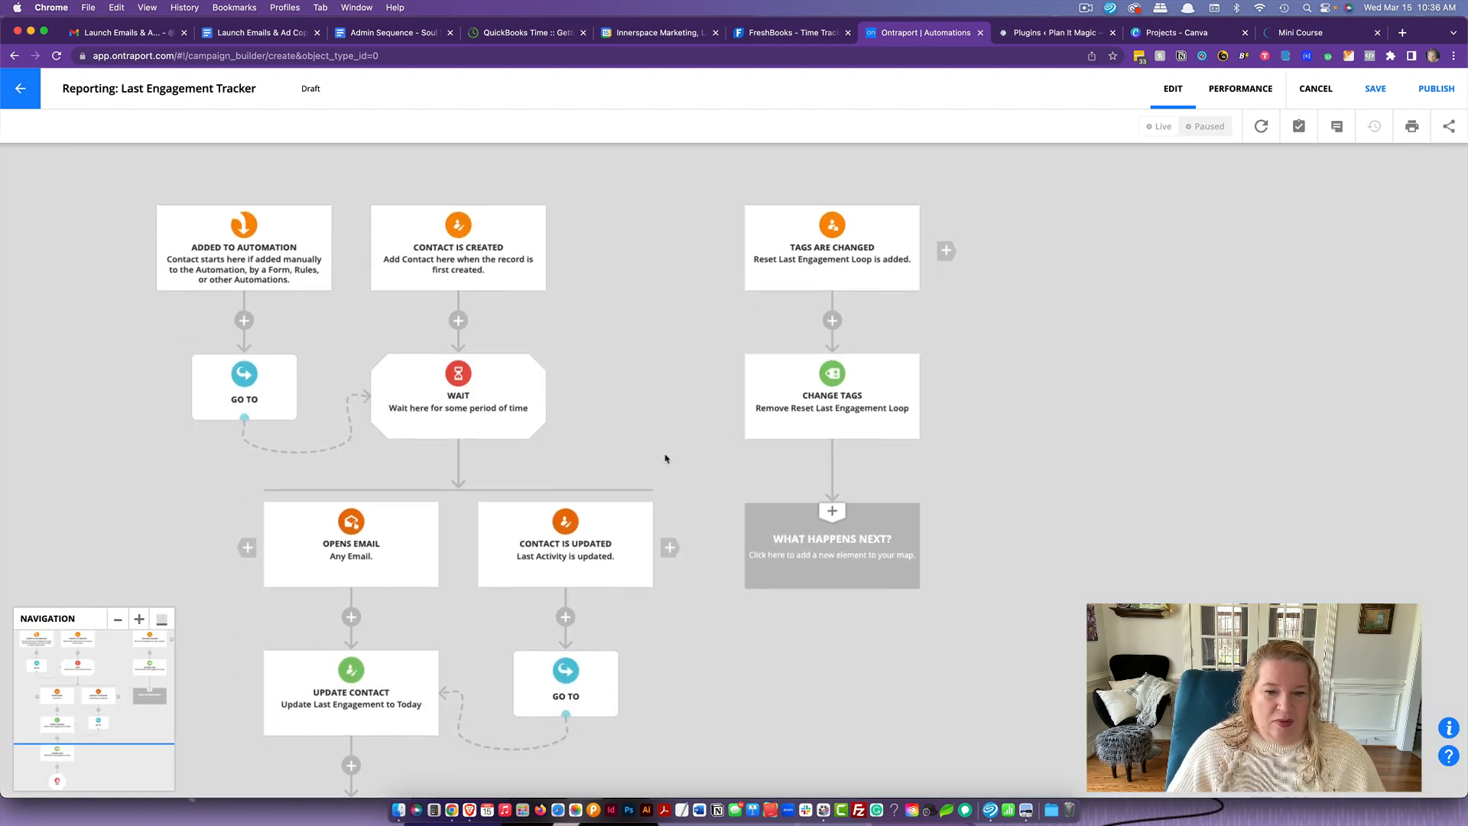
# - Add a Go To element below the tag-removing Change Tags element and link it to the Wait element
pyautogui.click(830, 530)
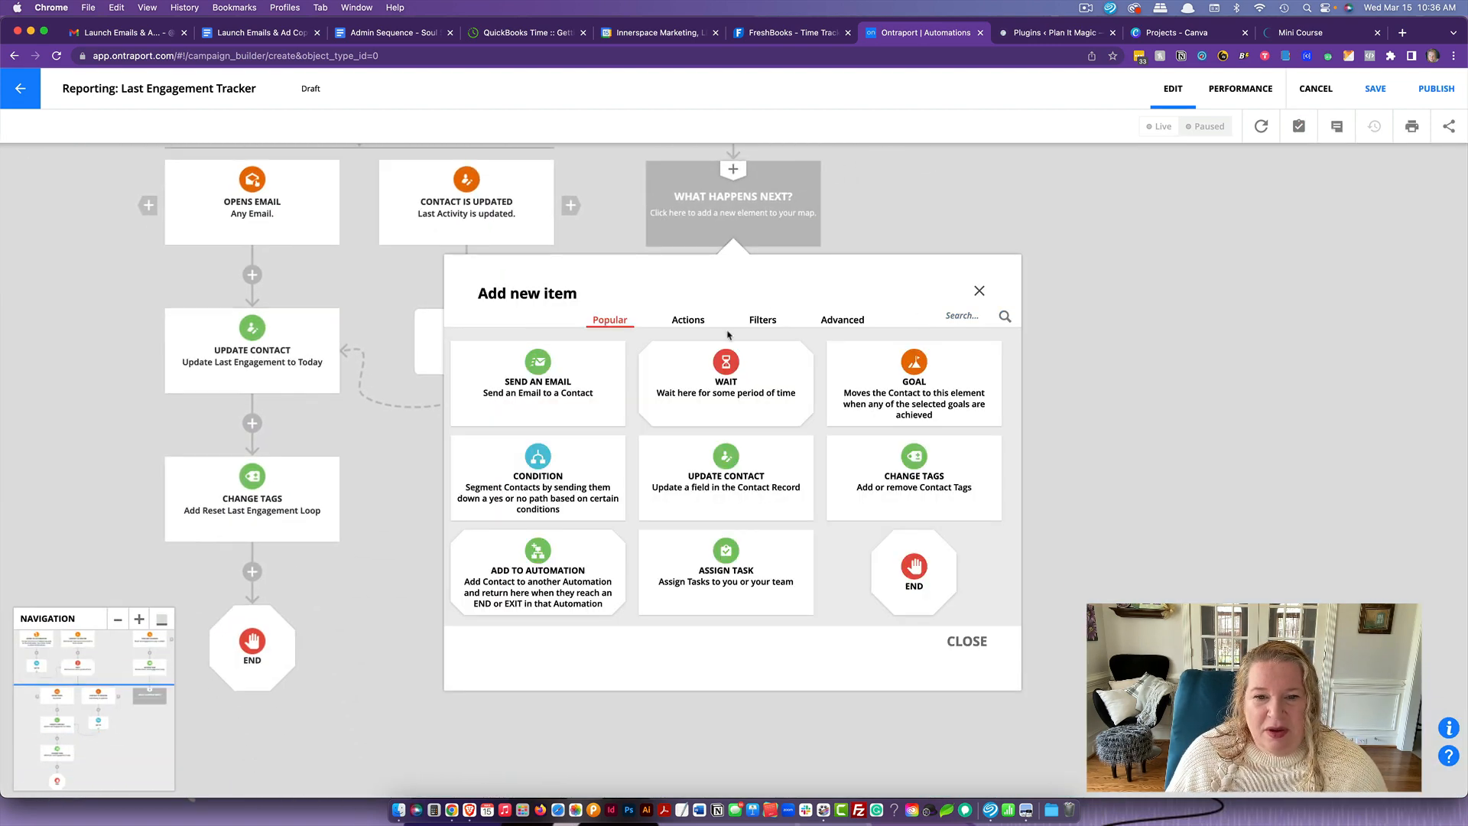
pyautogui.click(757, 327)
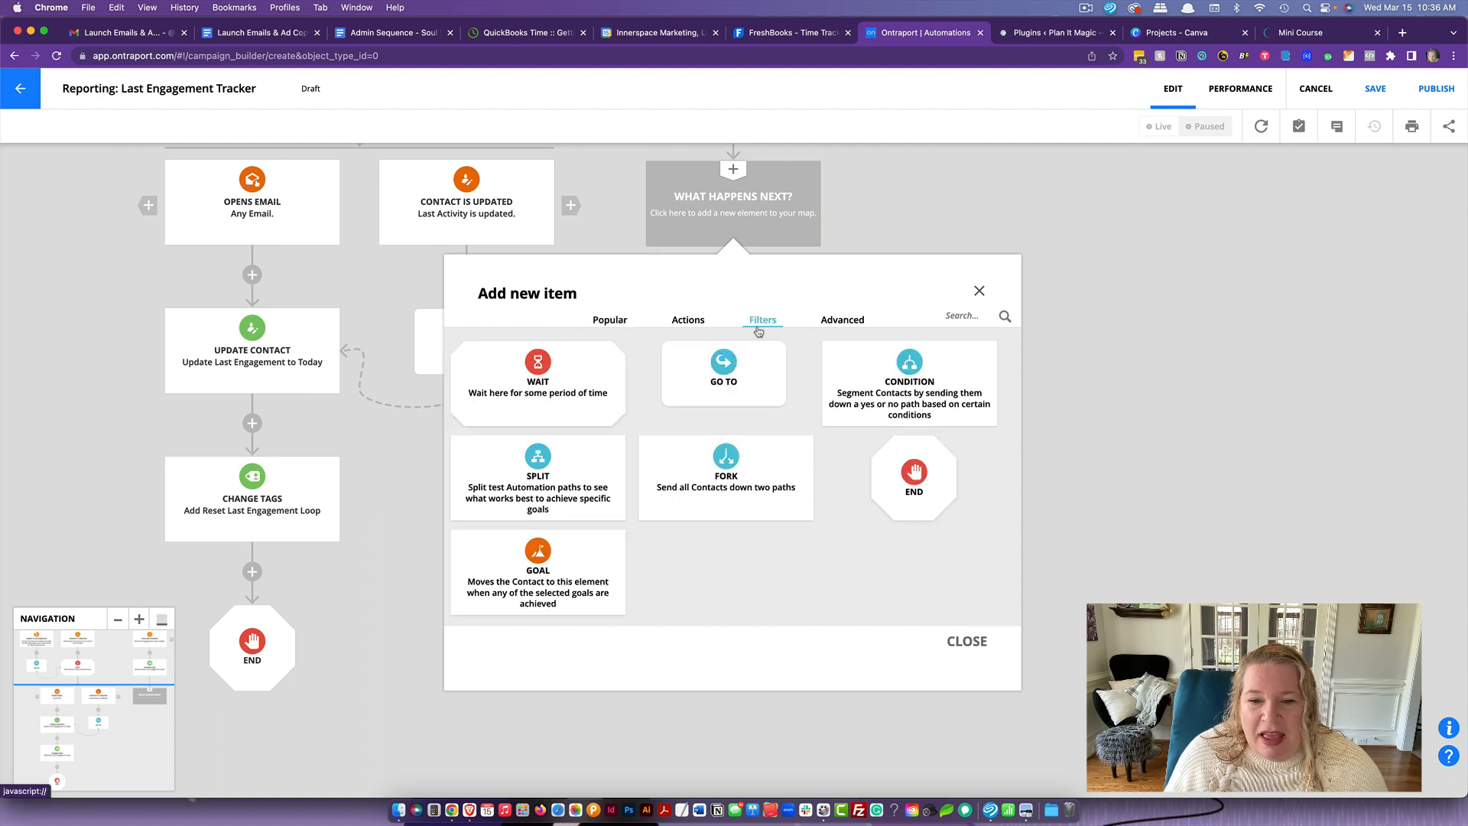
pyautogui.click(761, 372)
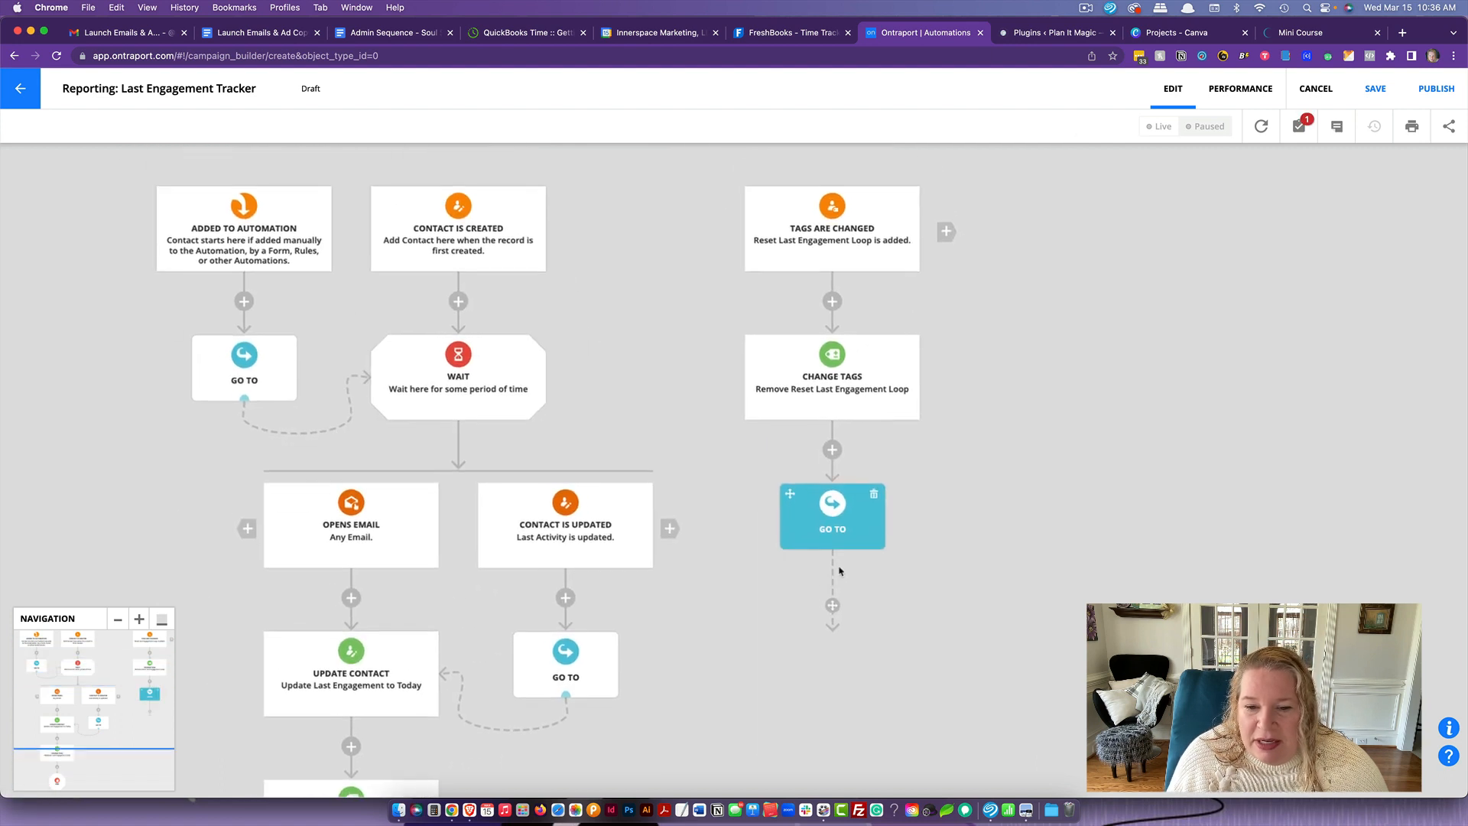
pyautogui.click(540, 355)
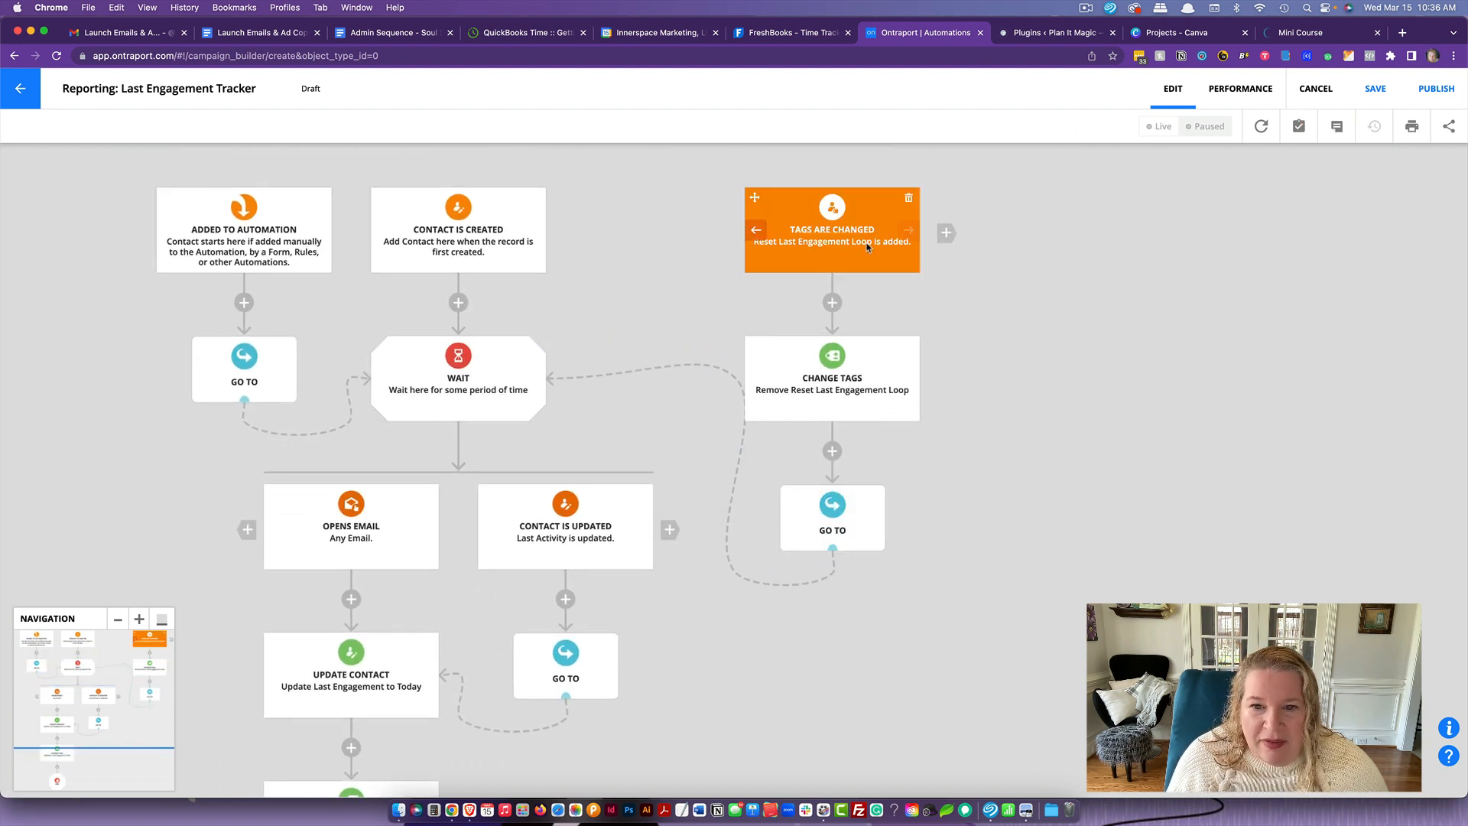
# - Set the Tags Are Changed trigger to "Move here when triggered" for contacts already on the map
pyautogui.click(826, 236)
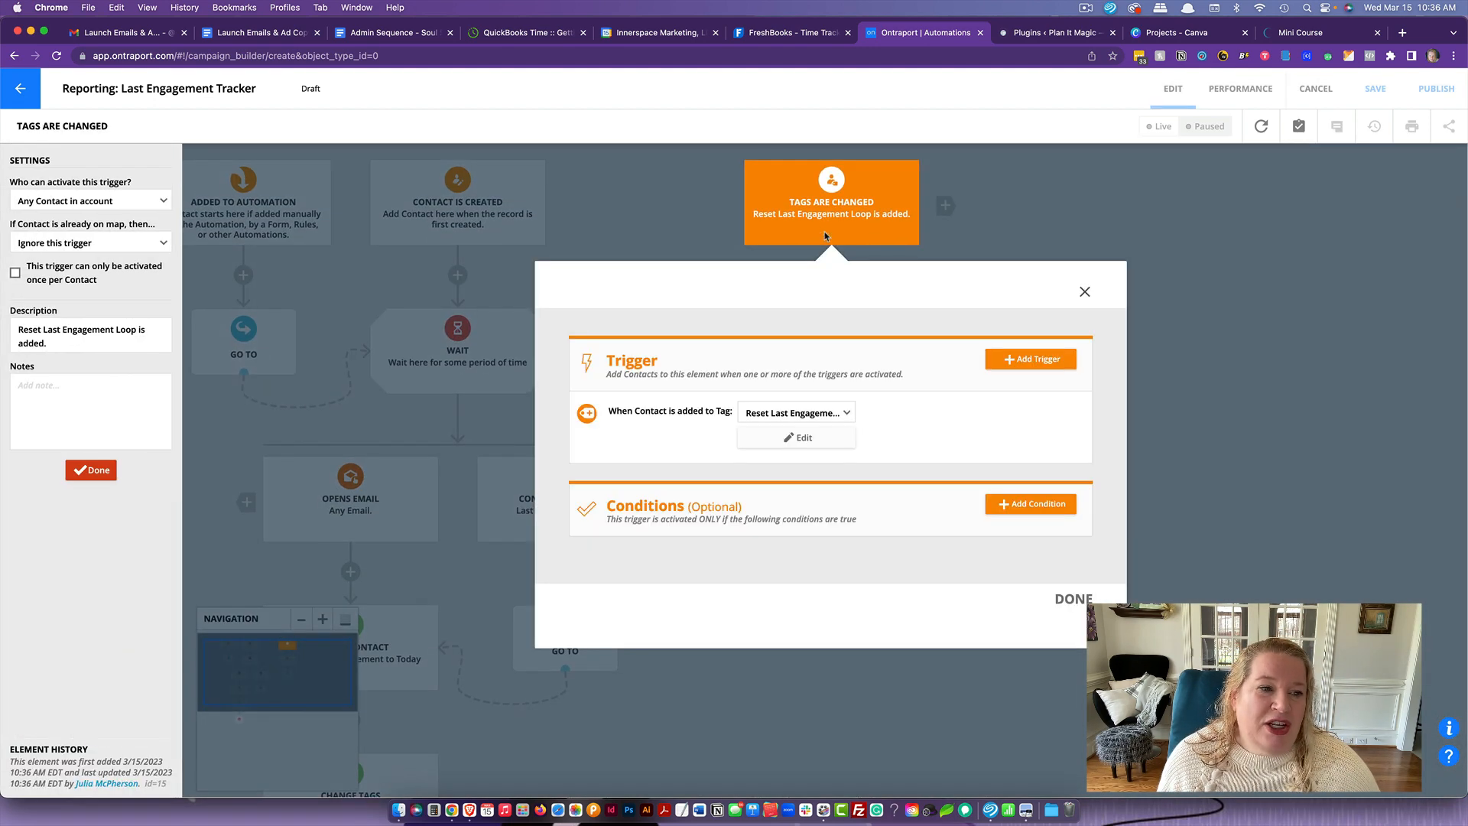
pyautogui.click(61, 245)
pyautogui.click(69, 285)
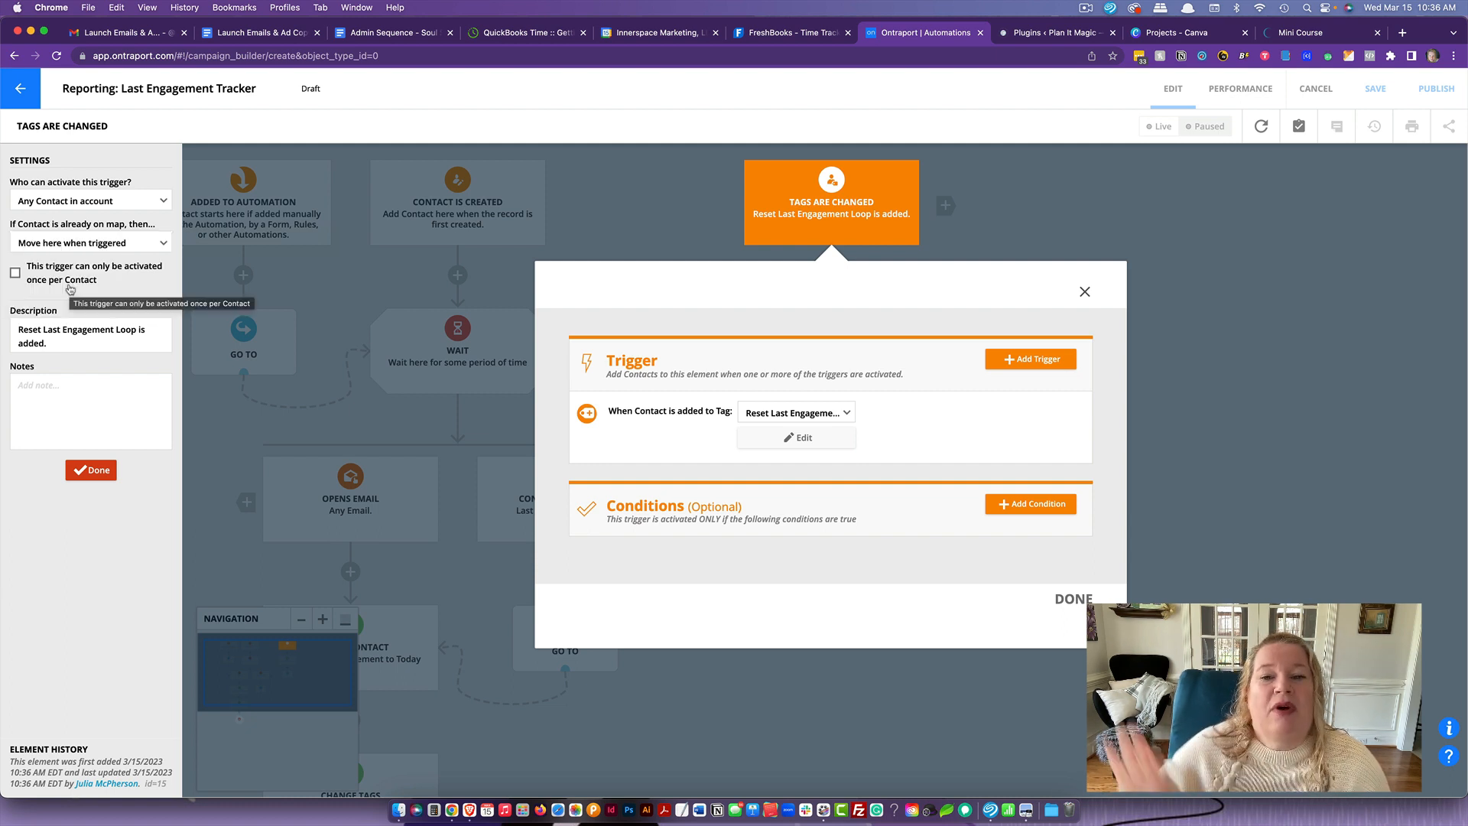
pyautogui.click(1075, 599)
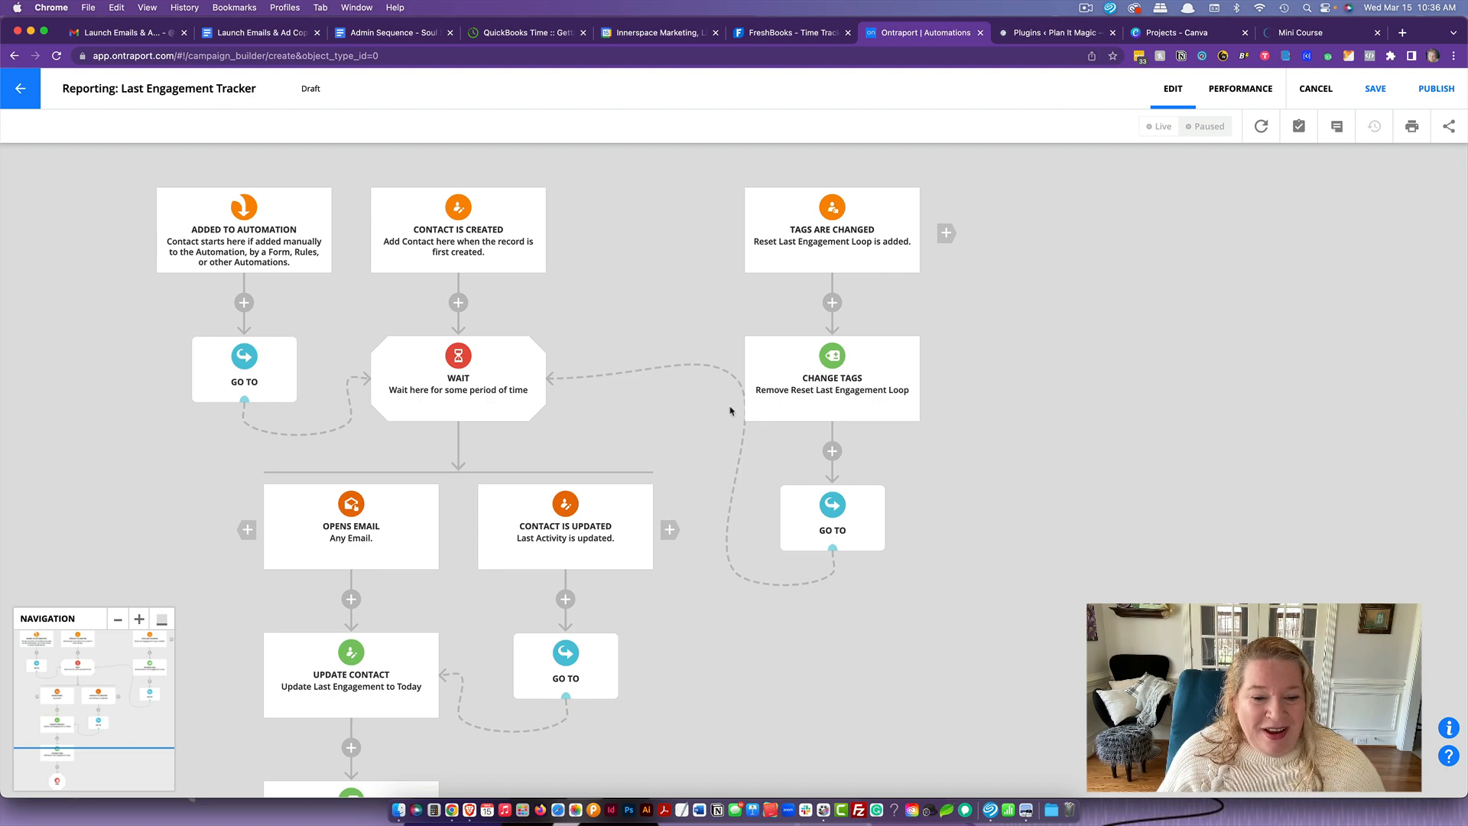
# - Publish the "Reporting: Last Engagement Tracker" automation
pyautogui.scroll(-5, 750, 466)
pyautogui.scroll(4, 750, 465)
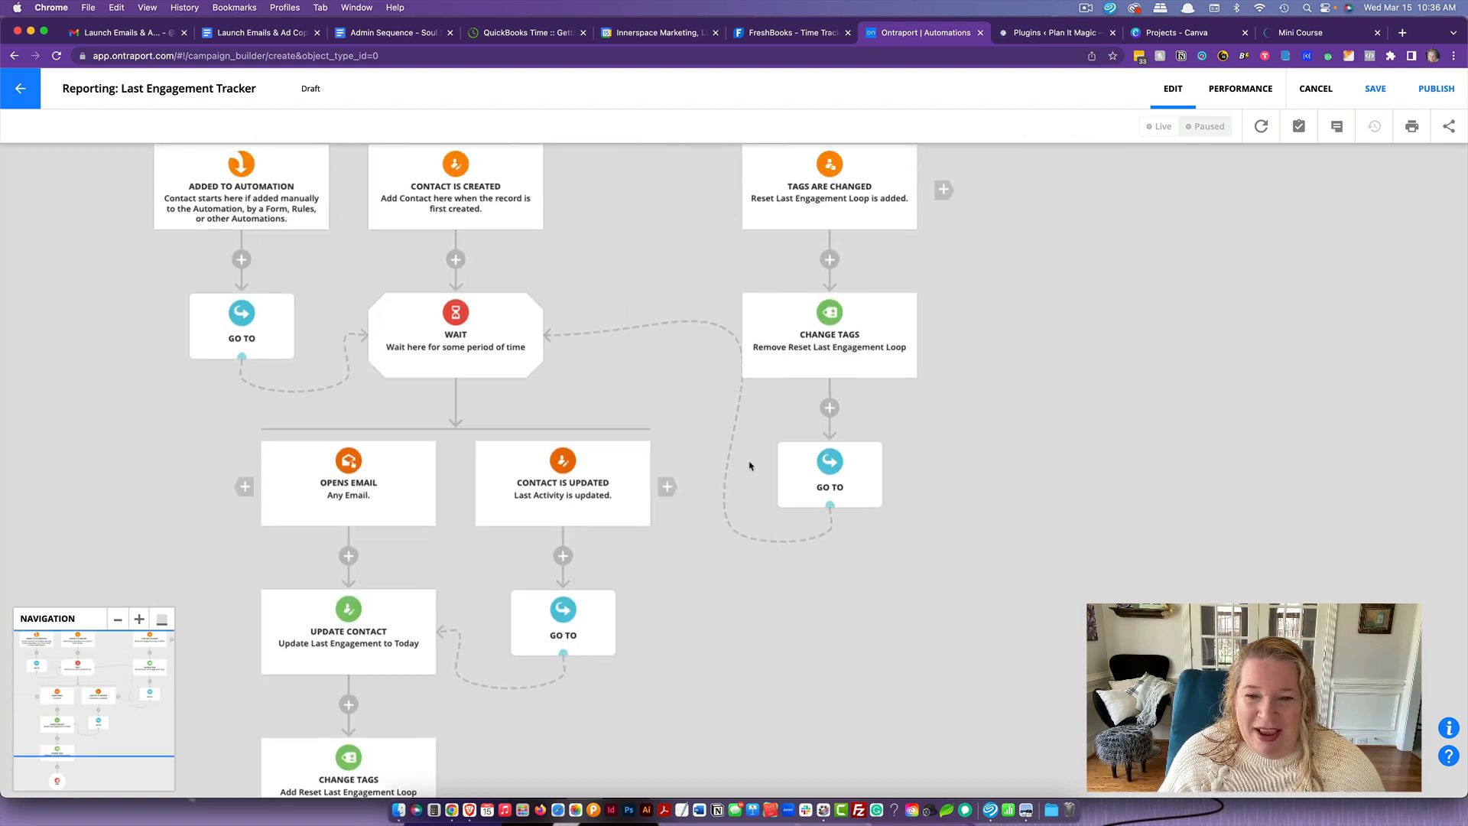
pyautogui.hscroll(-1, 751, 466)
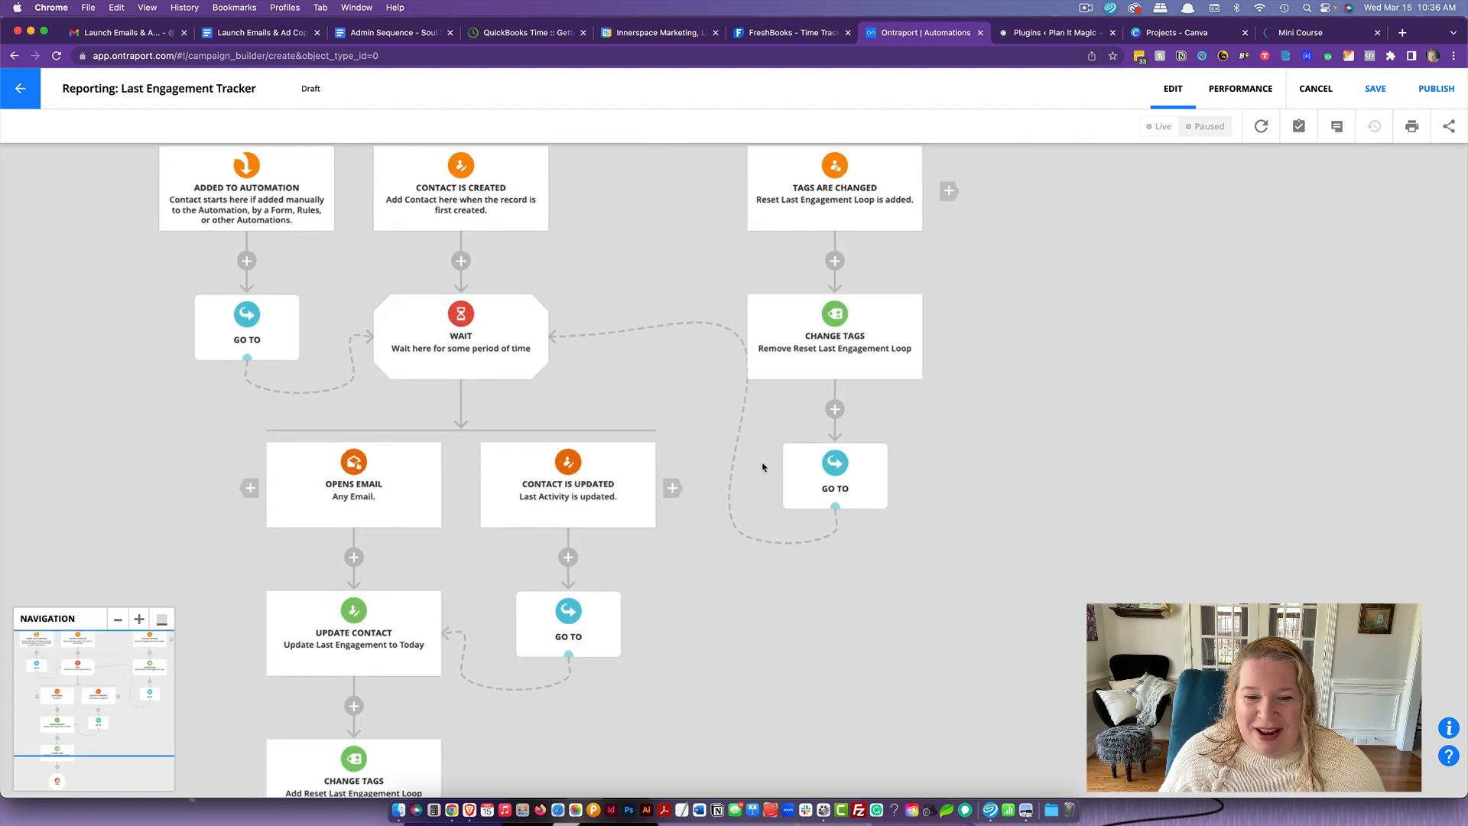
pyautogui.click(1437, 90)
pyautogui.click(982, 477)
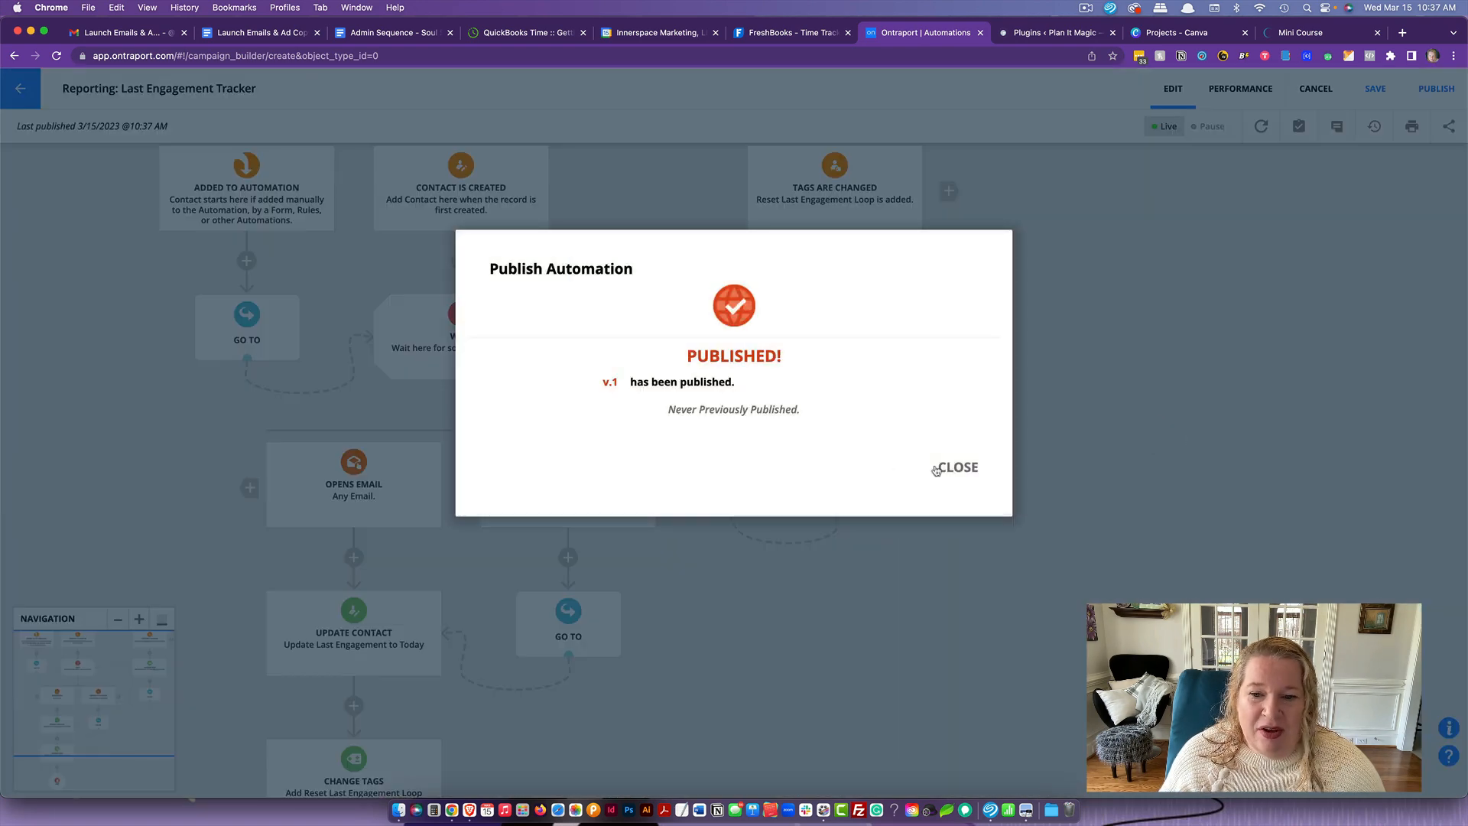
pyautogui.click(936, 470)
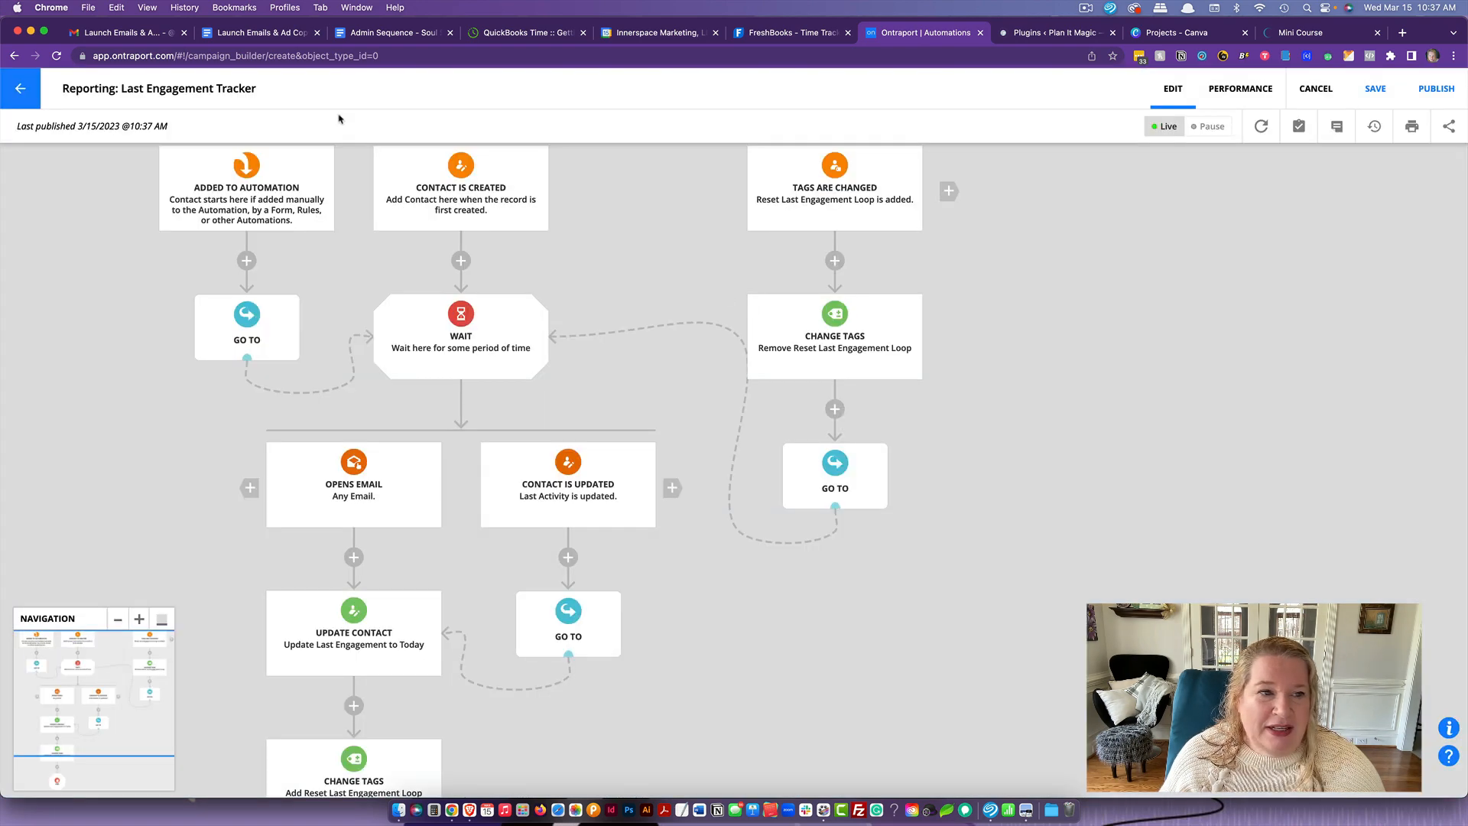
# - In the Contacts list, select all contacts and add them to the "Reporting: Last Engagement Tracker" automation
pyautogui.click(20, 88)
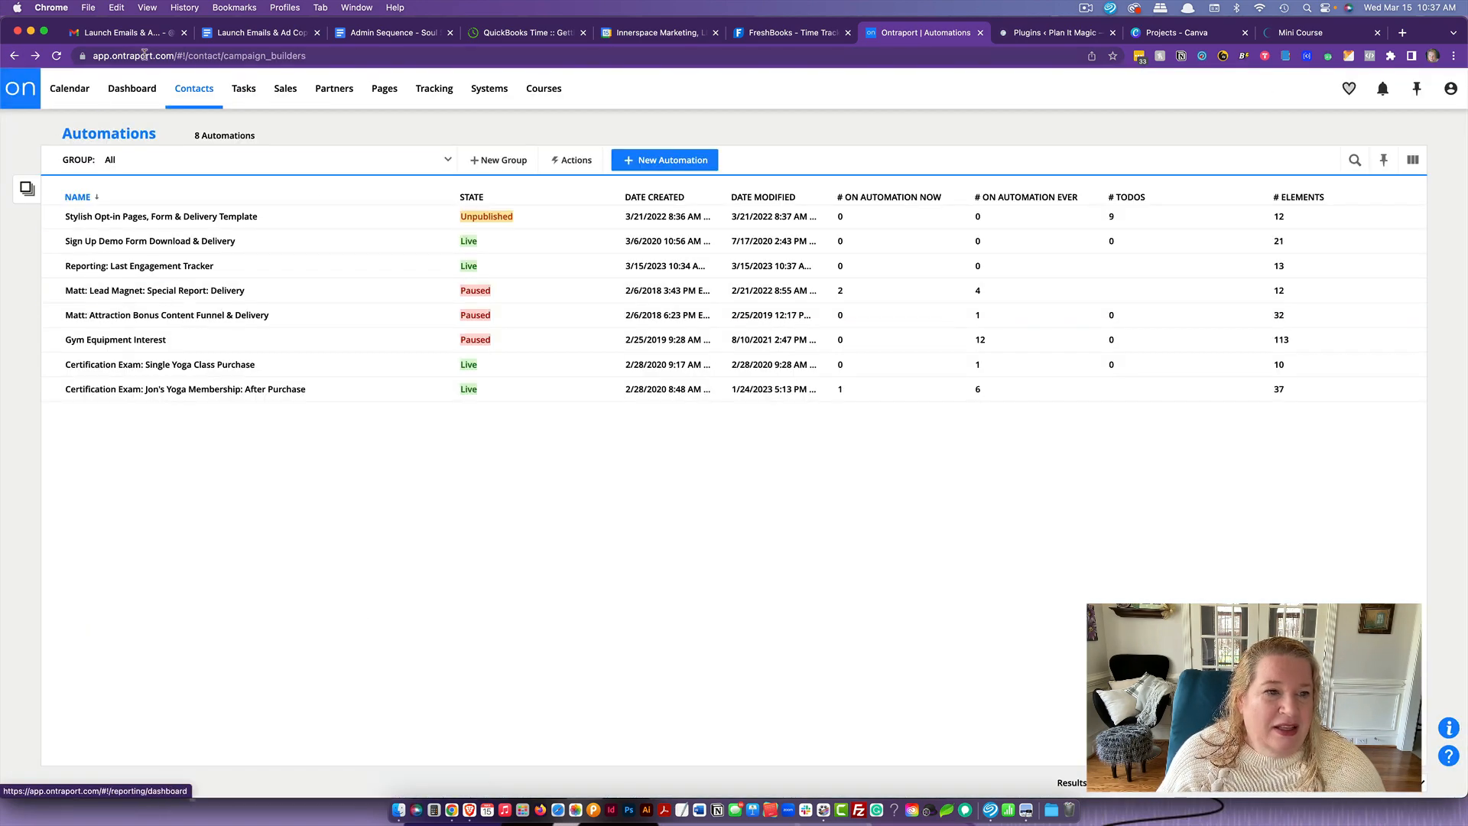
pyautogui.click(182, 95)
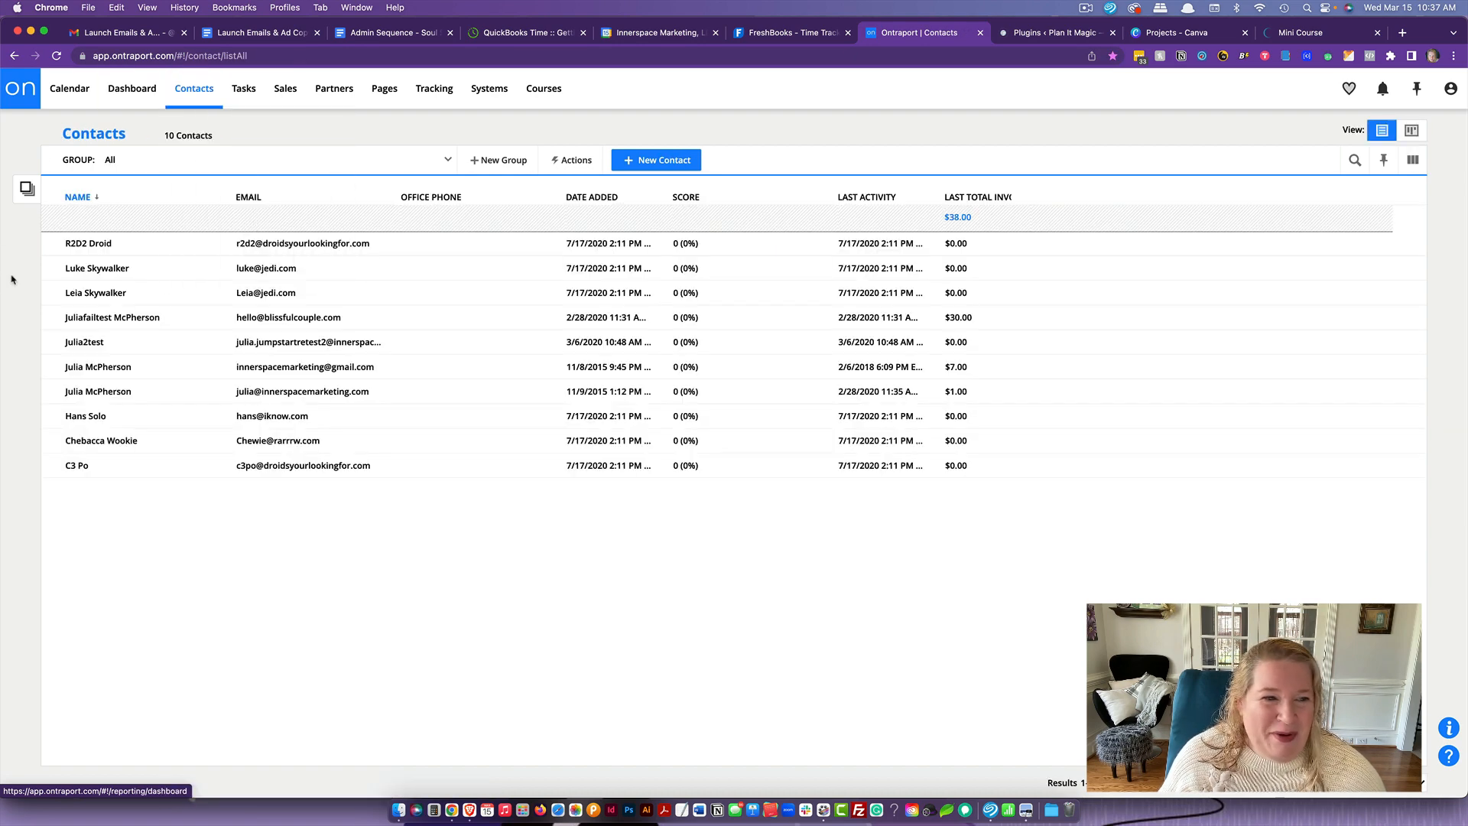
pyautogui.click(57, 189)
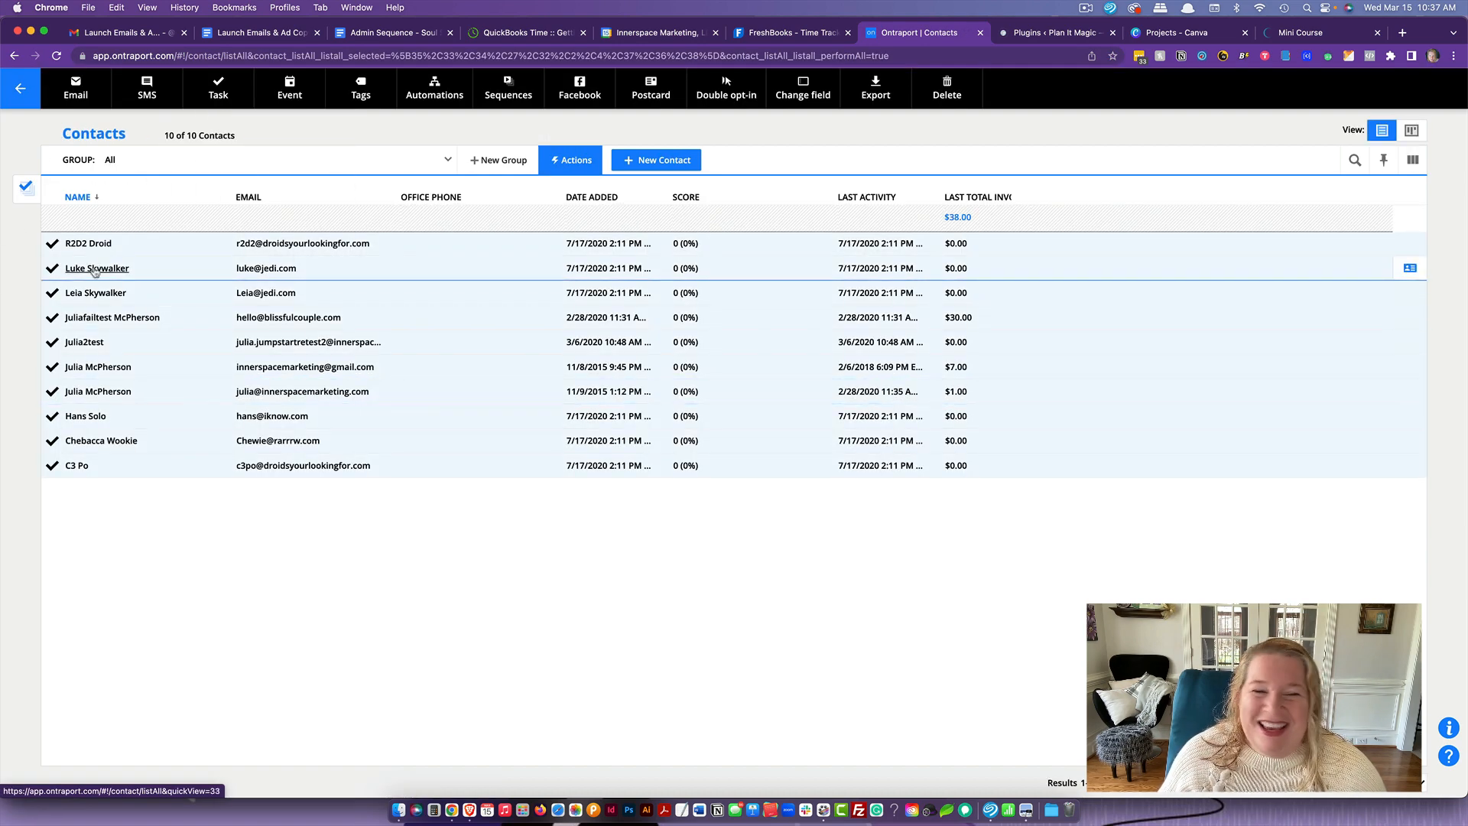
pyautogui.click(422, 91)
pyautogui.click(560, 174)
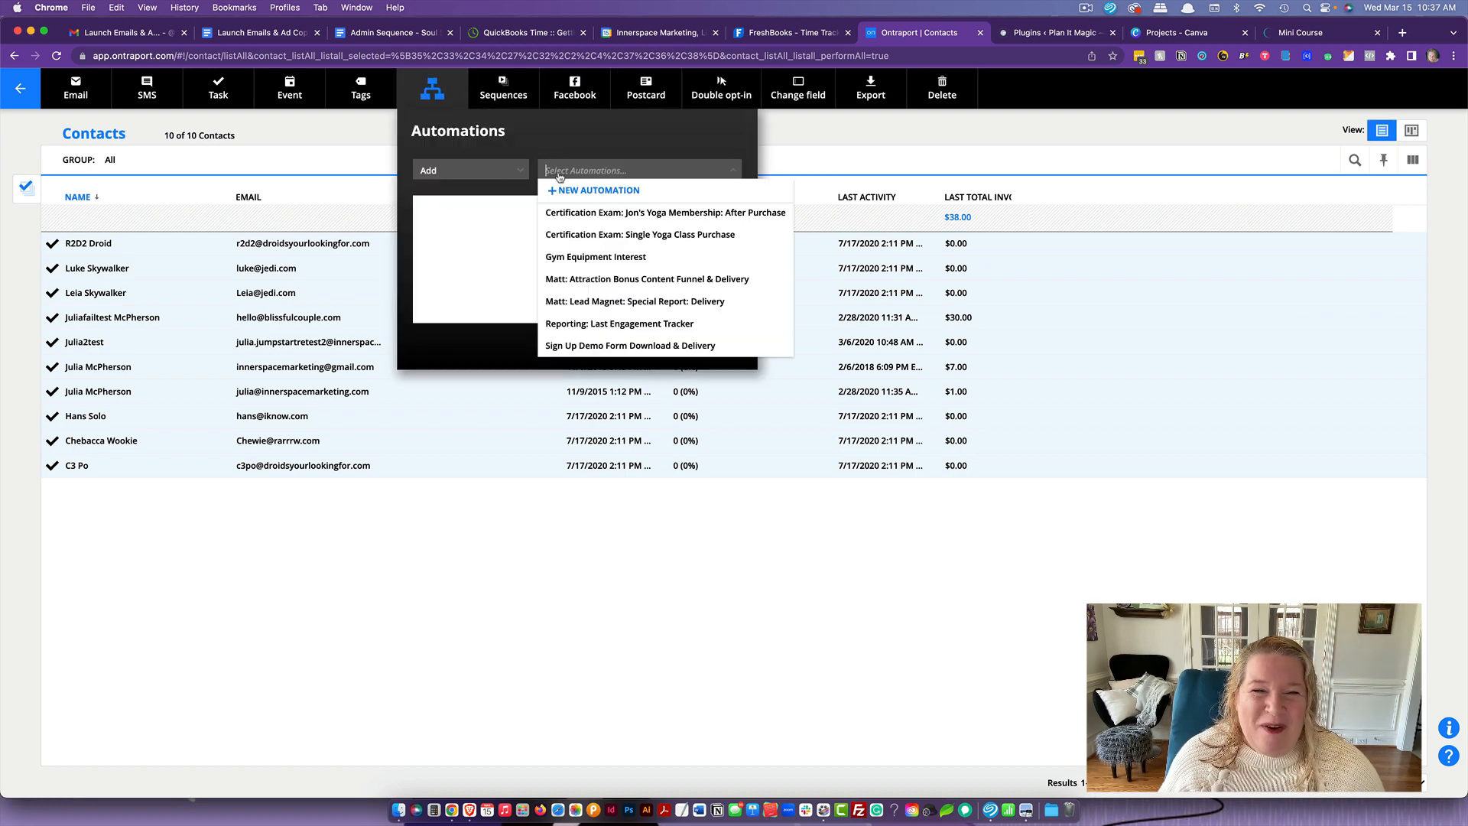
pyautogui.click(604, 323)
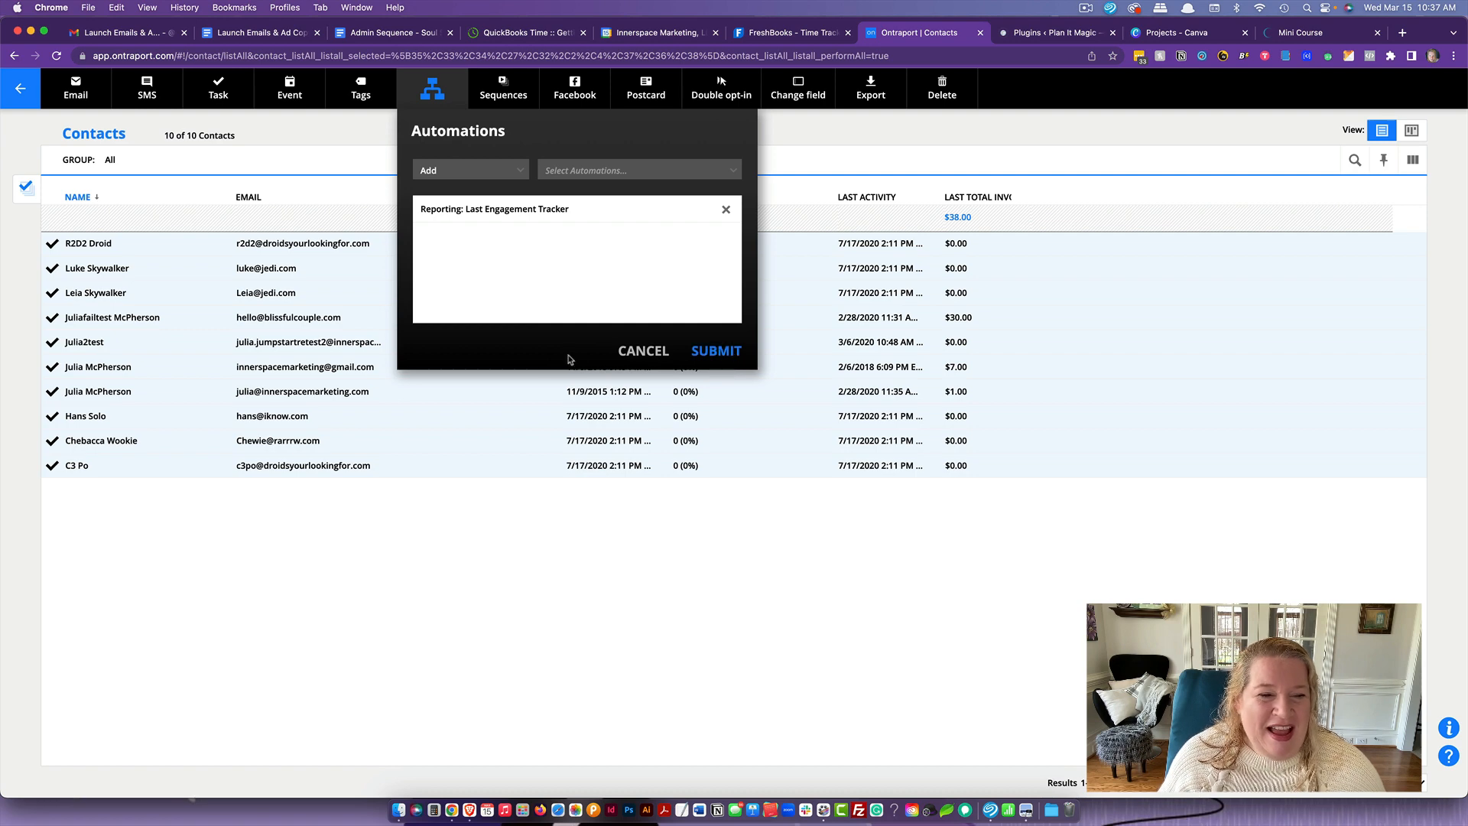
pyautogui.click(716, 351)
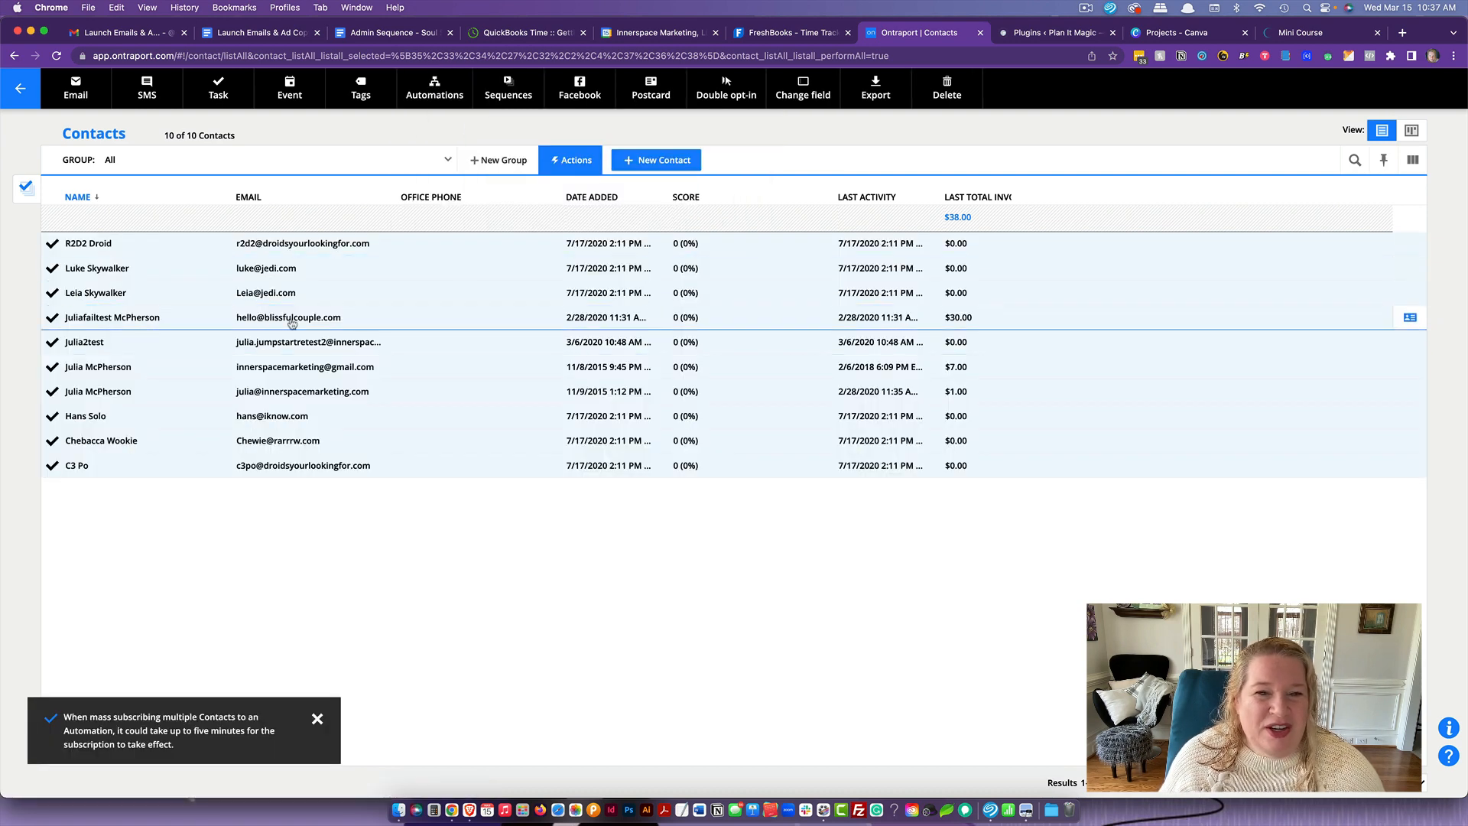
# - Add a Last Engagement column to the contact list before Last Total Invoice Amount, and widen the invoice amount column to fit its heading
pyautogui.click(1413, 161)
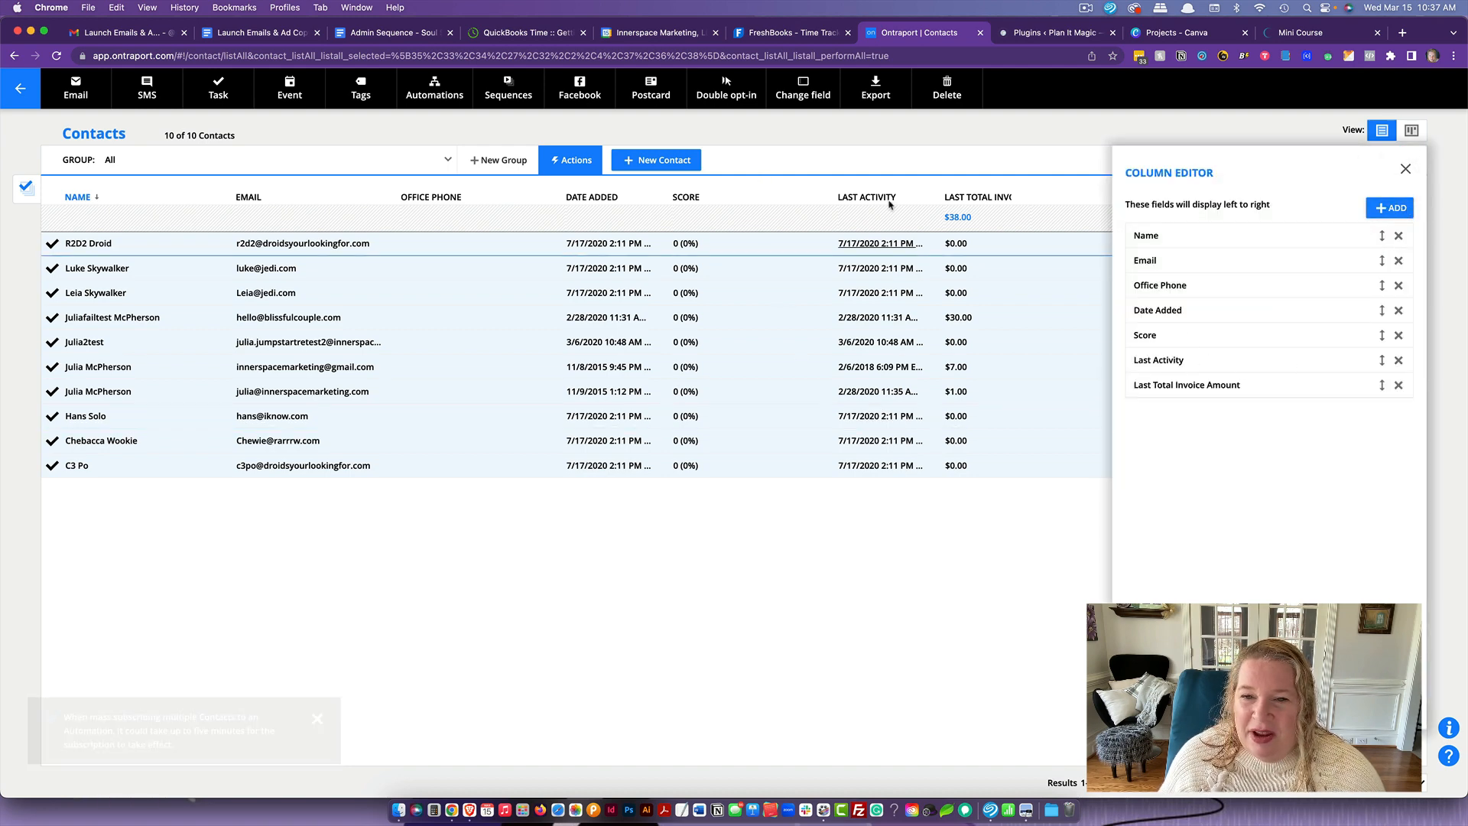
pyautogui.click(1386, 210)
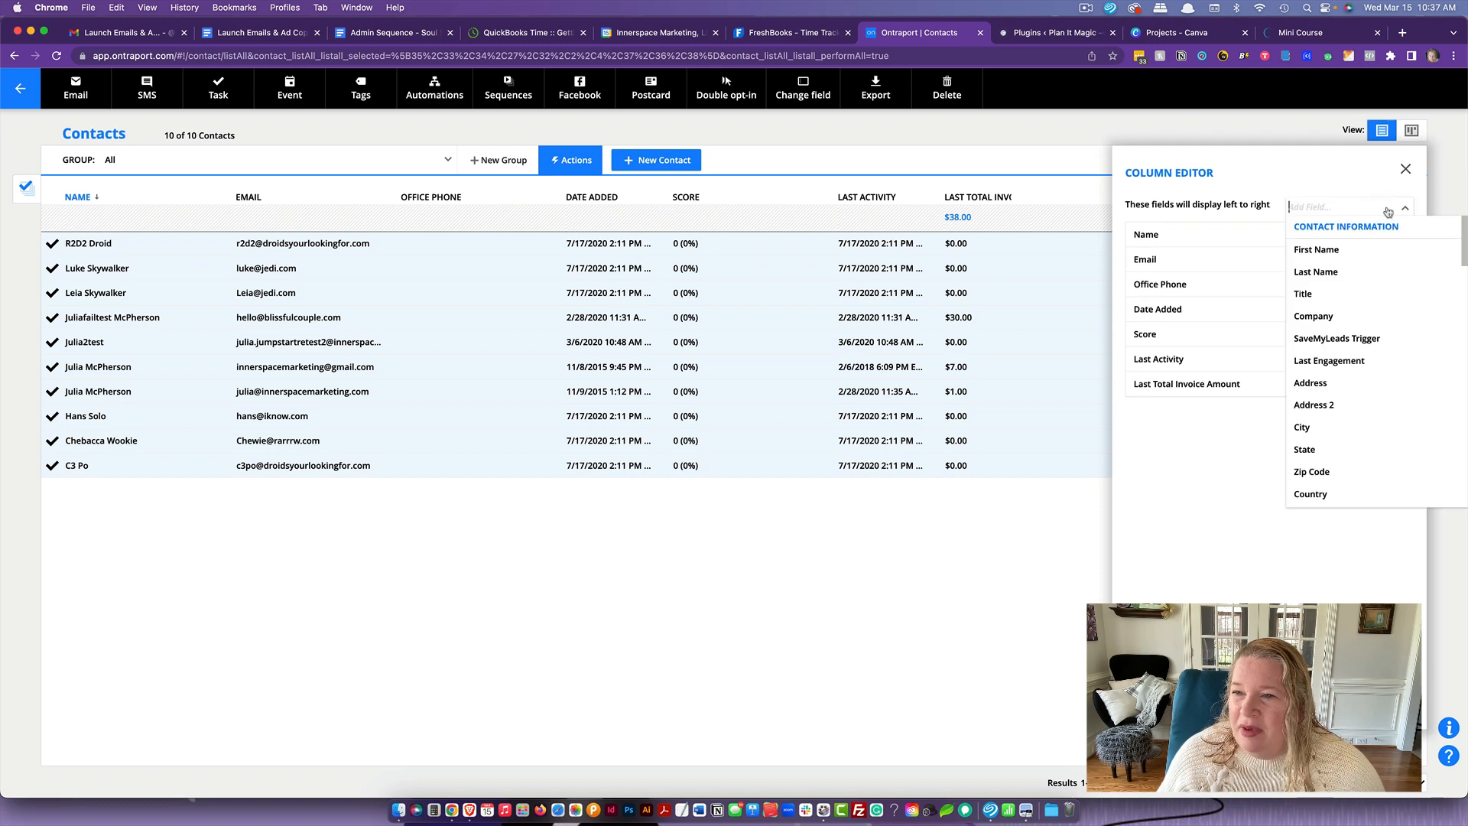
pyautogui.write('last')
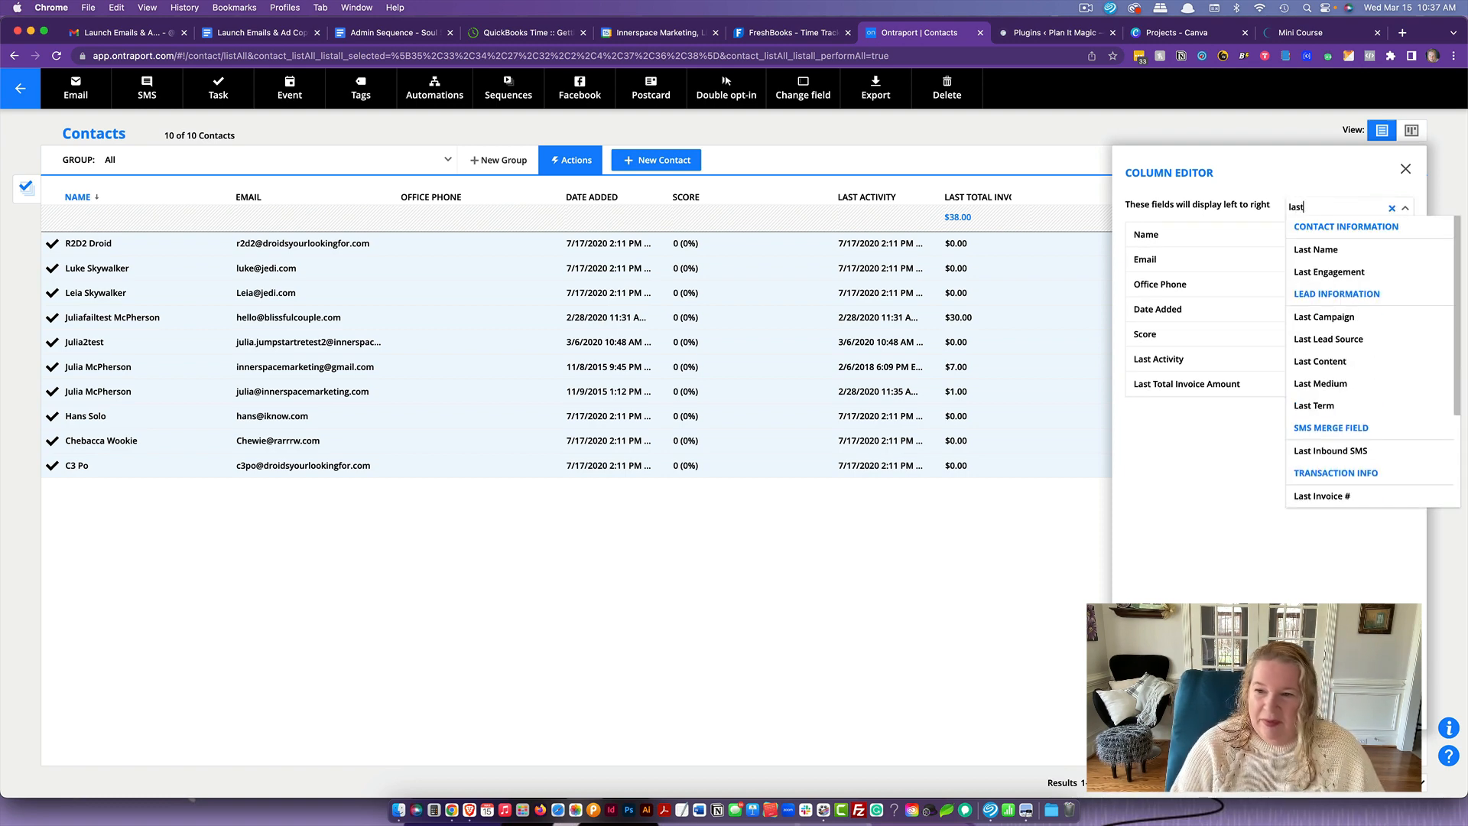
pyautogui.click(1381, 269)
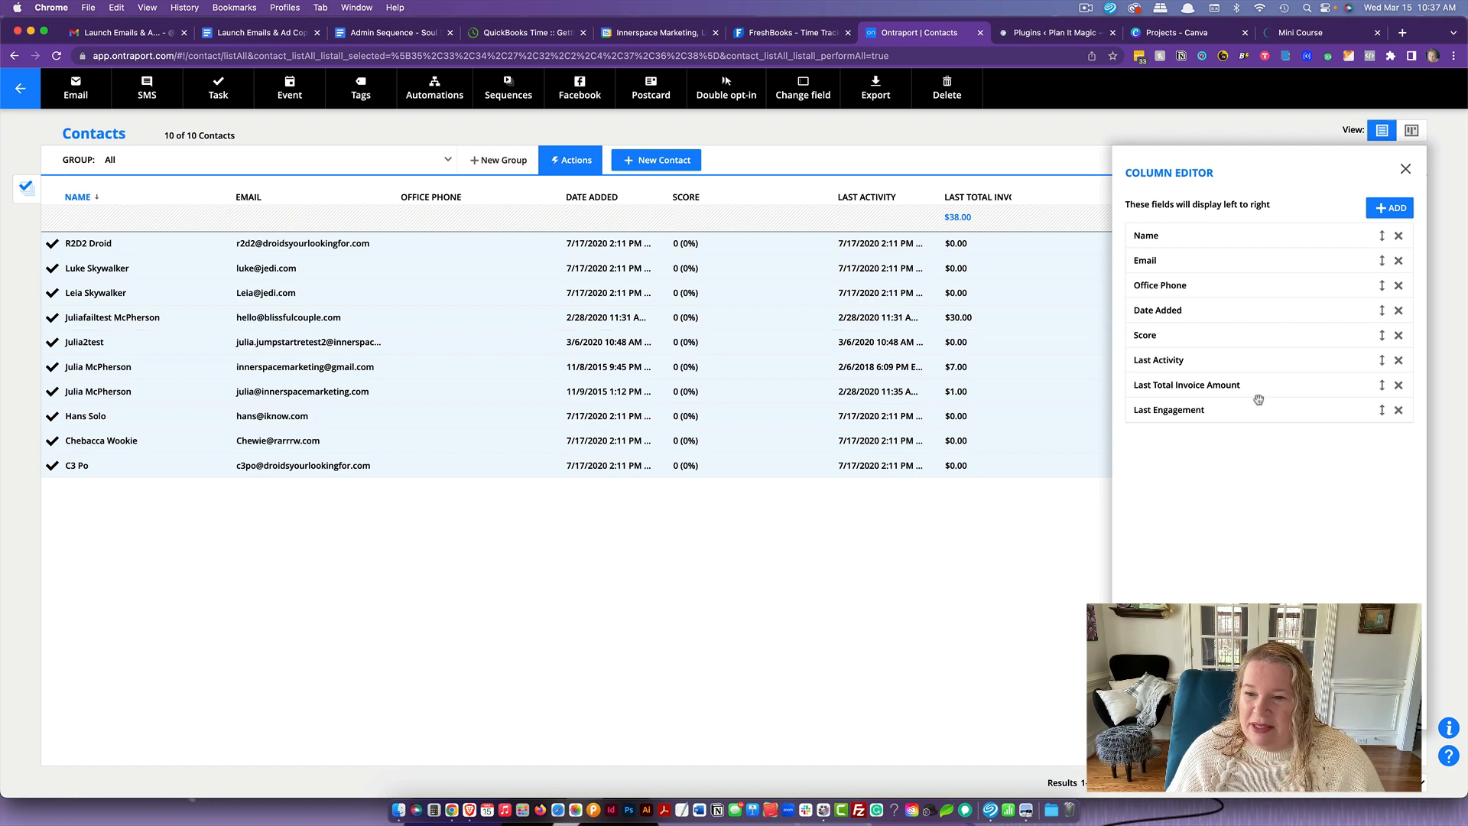
pyautogui.moveTo(1210, 386); pyautogui.dragTo(1217, 433)
pyautogui.click(1013, 535)
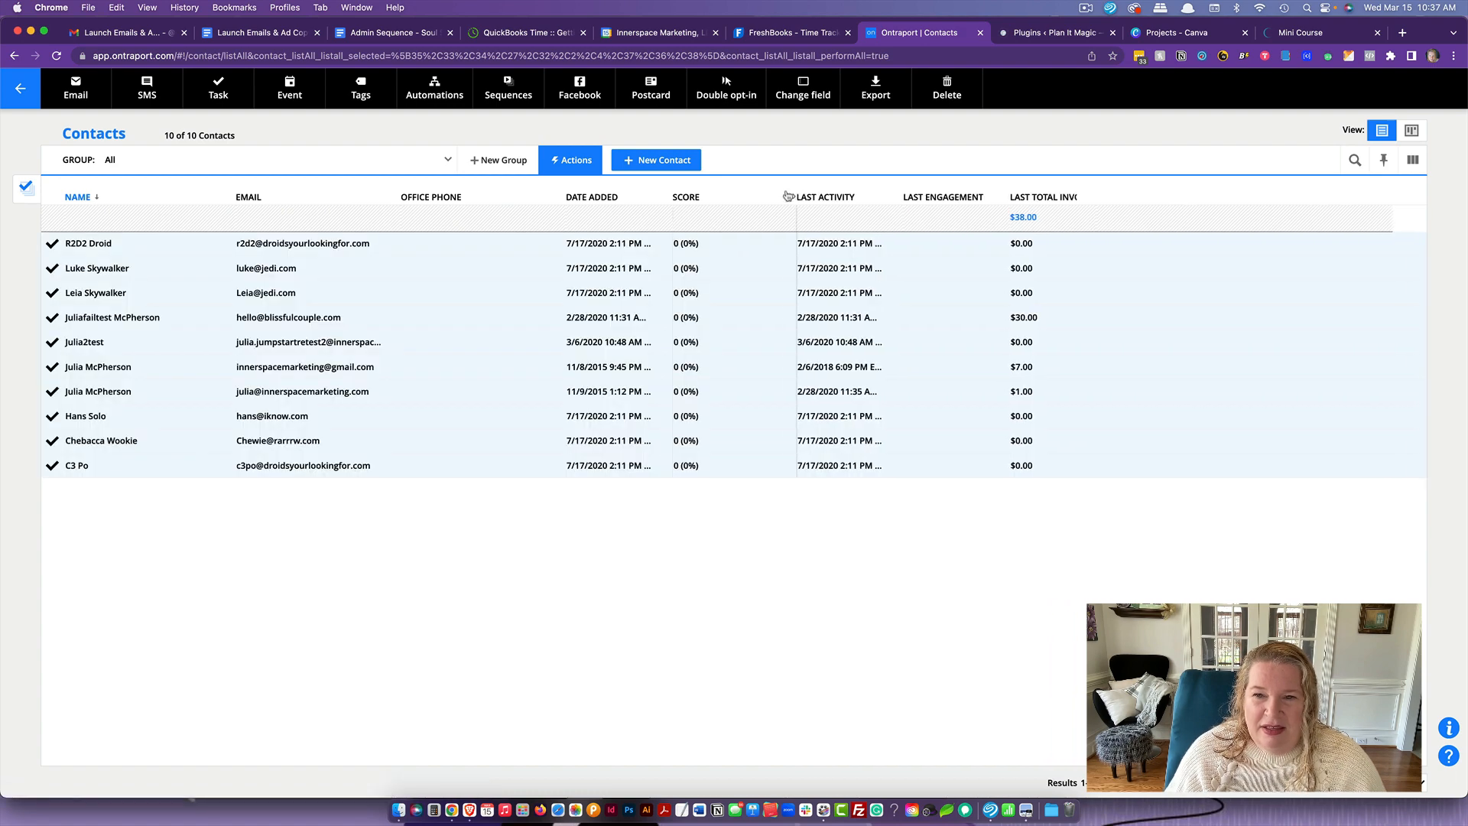
pyautogui.moveTo(995, 199); pyautogui.dragTo(1196, 197)
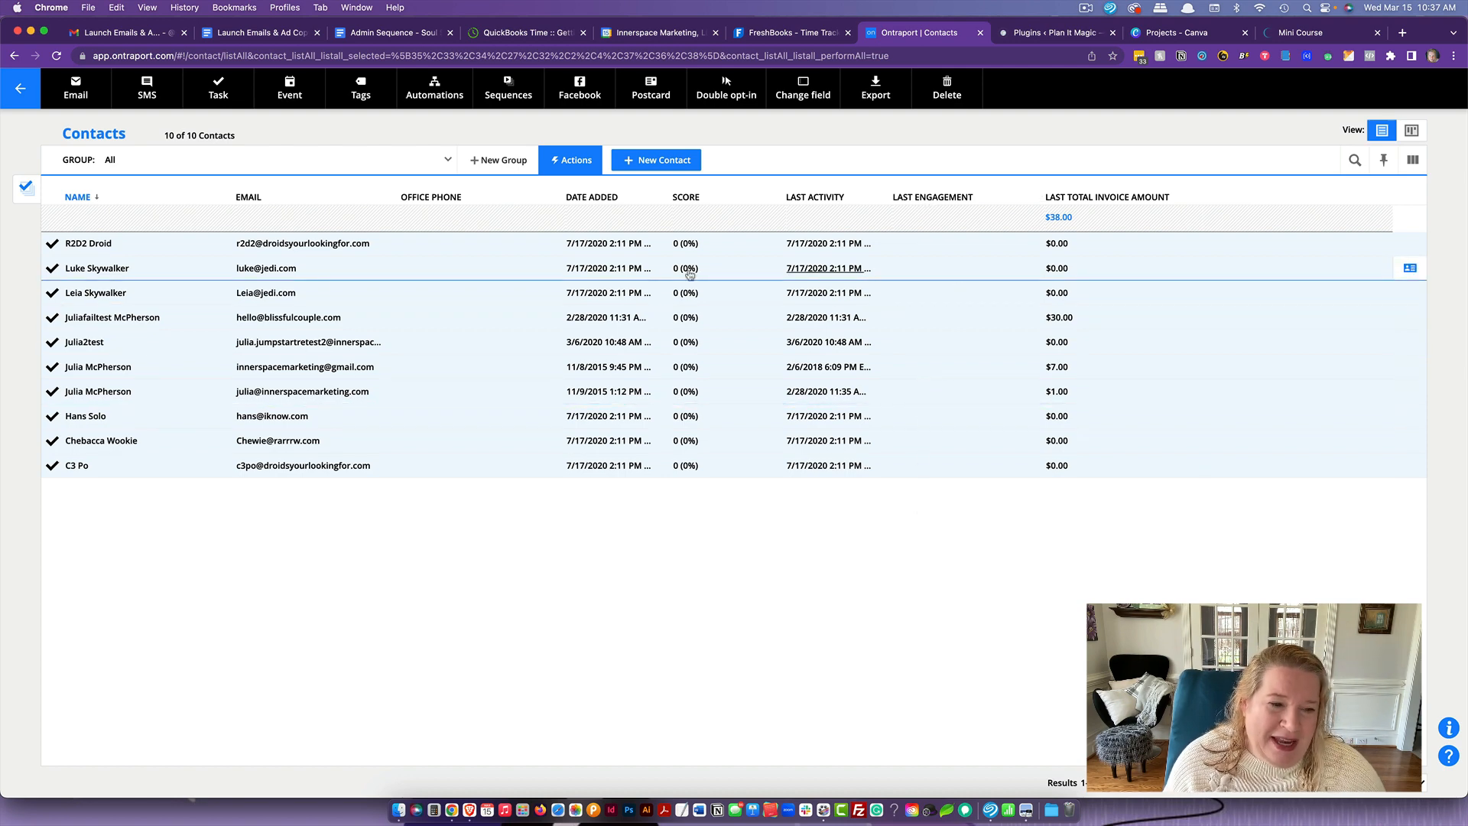
# - Deselect all contacts and switch to the Mini Course web page
pyautogui.moveTo(23, 192)
pyautogui.click(80, 233)
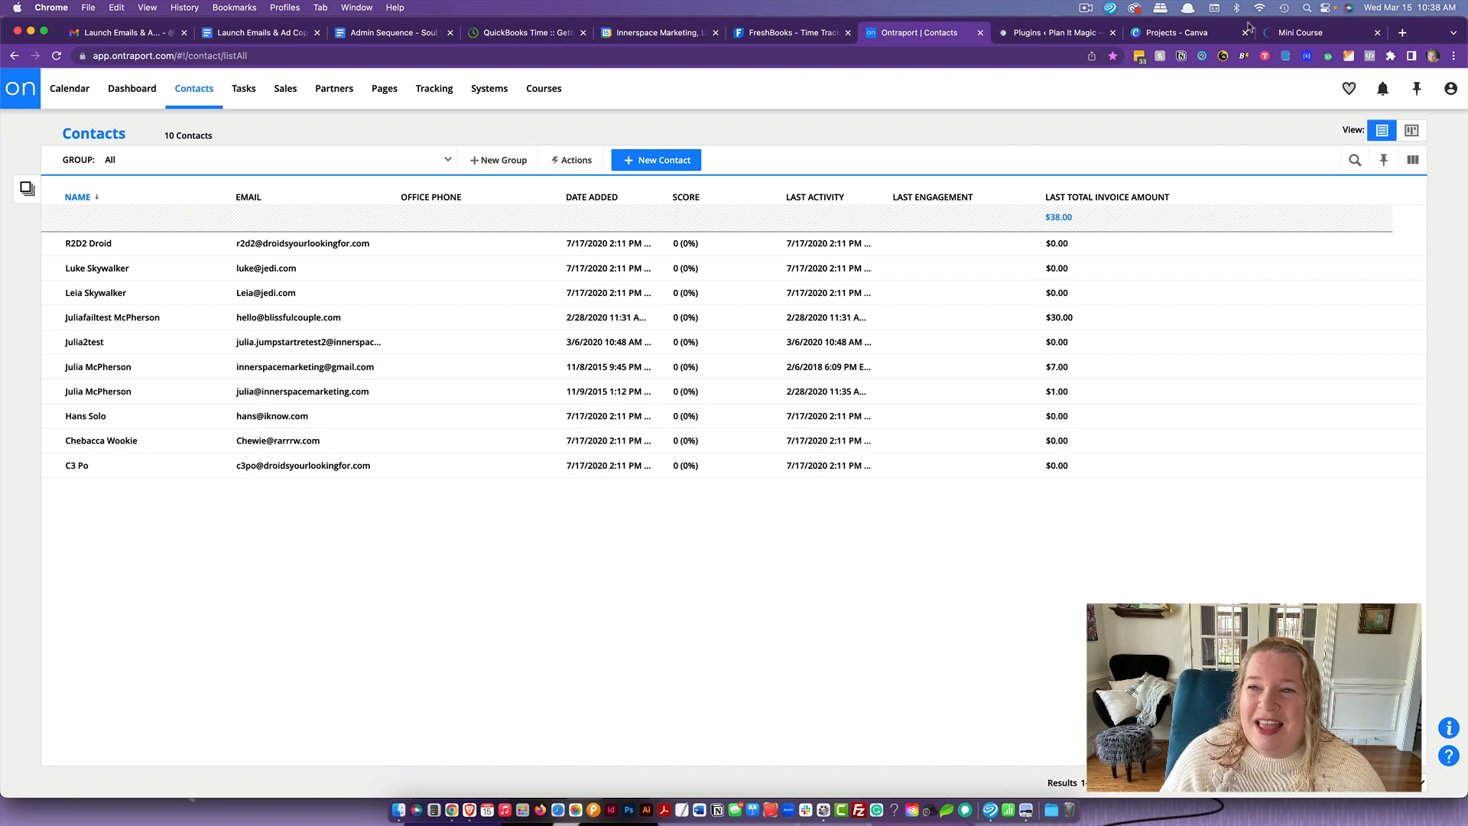
pyautogui.click(1289, 35)
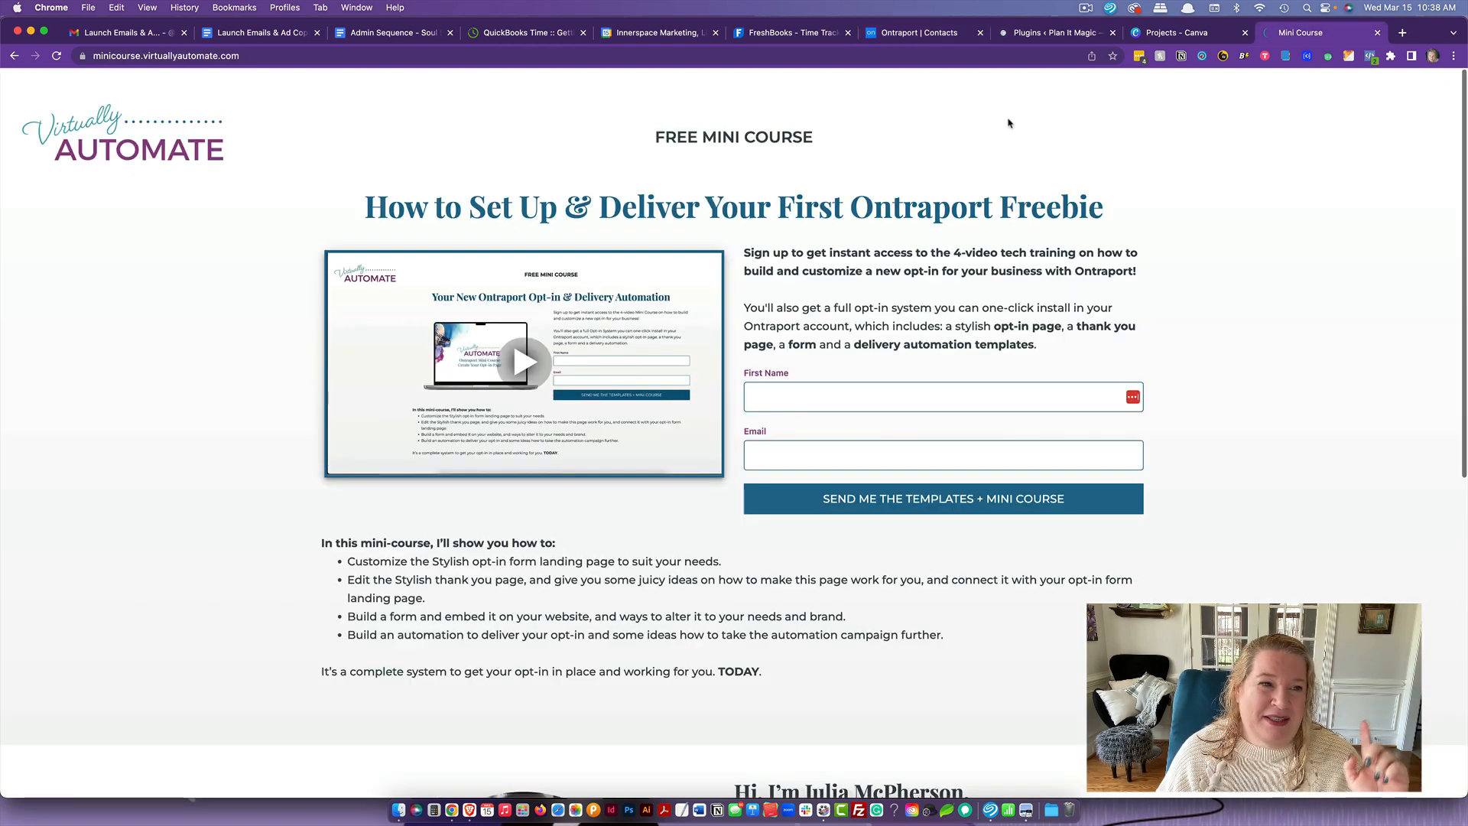